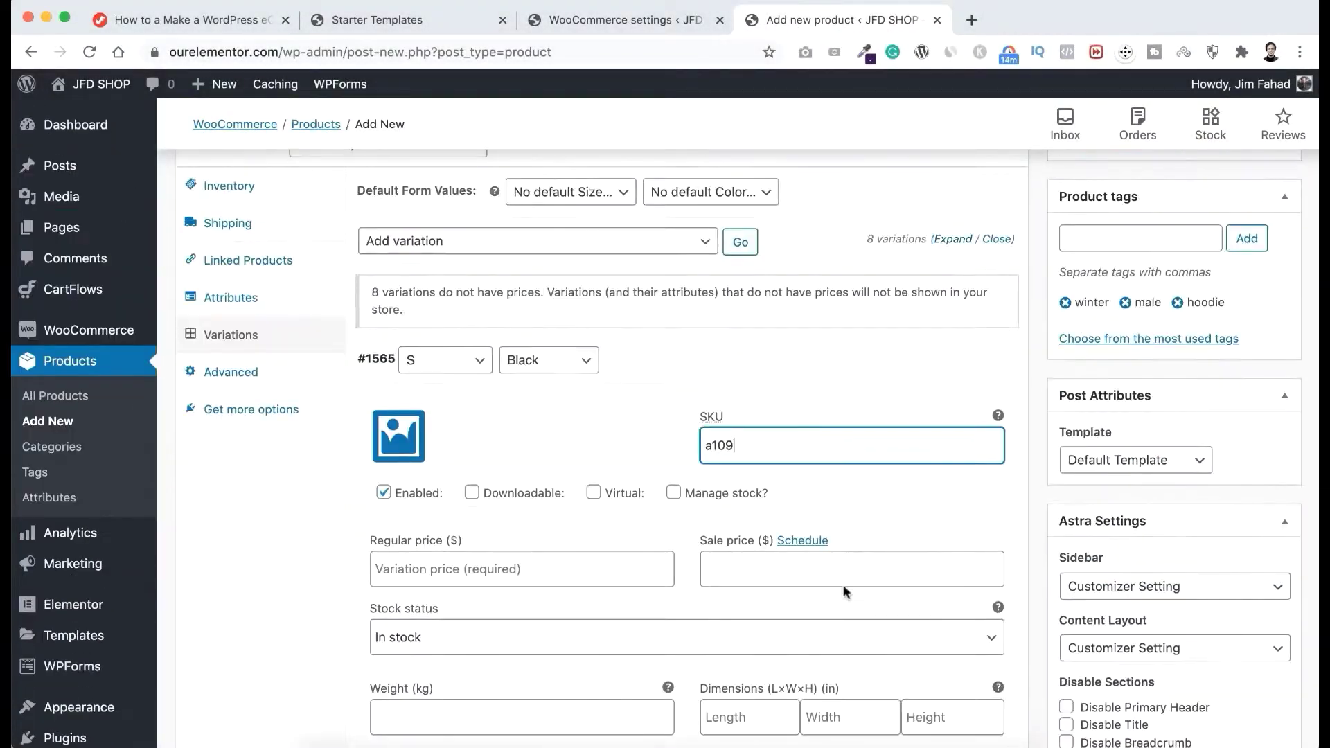
pyautogui.scroll(10, 751, 386)
pyautogui.click(399, 383)
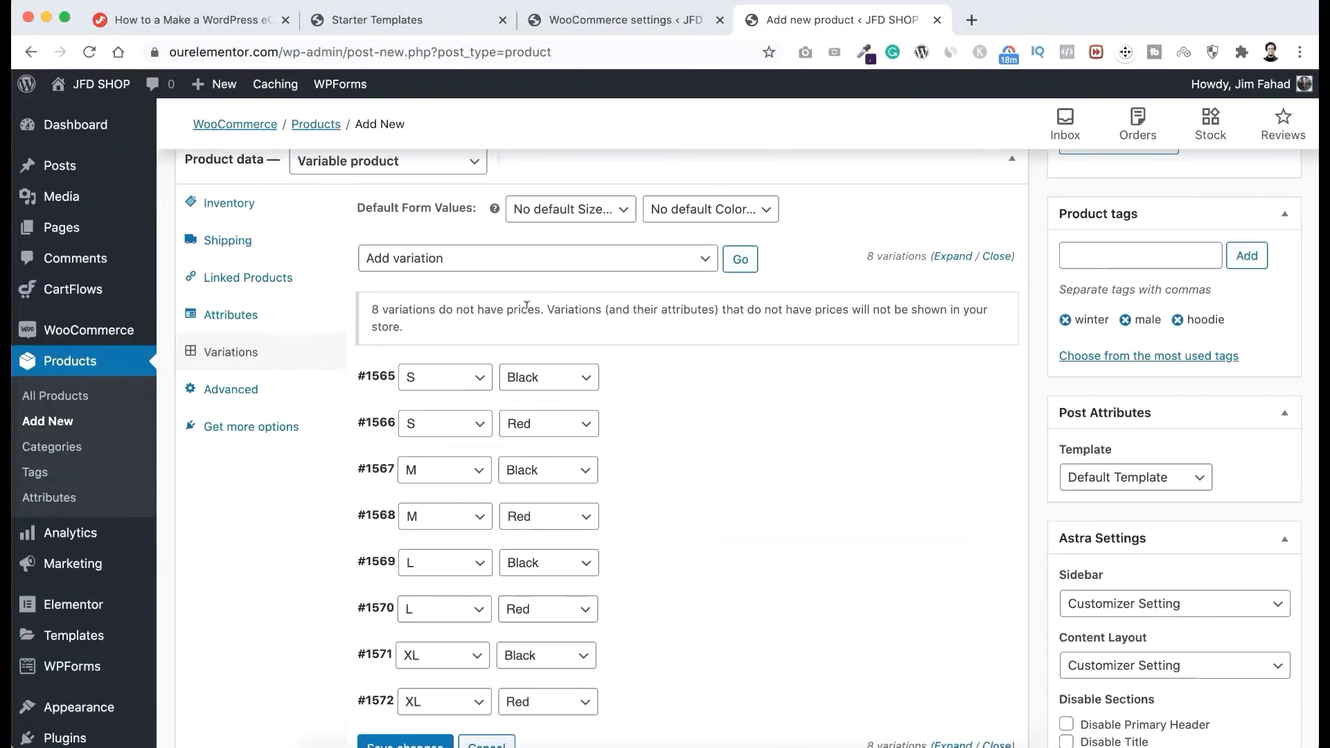
pyautogui.click(447, 257)
pyautogui.click(781, 321)
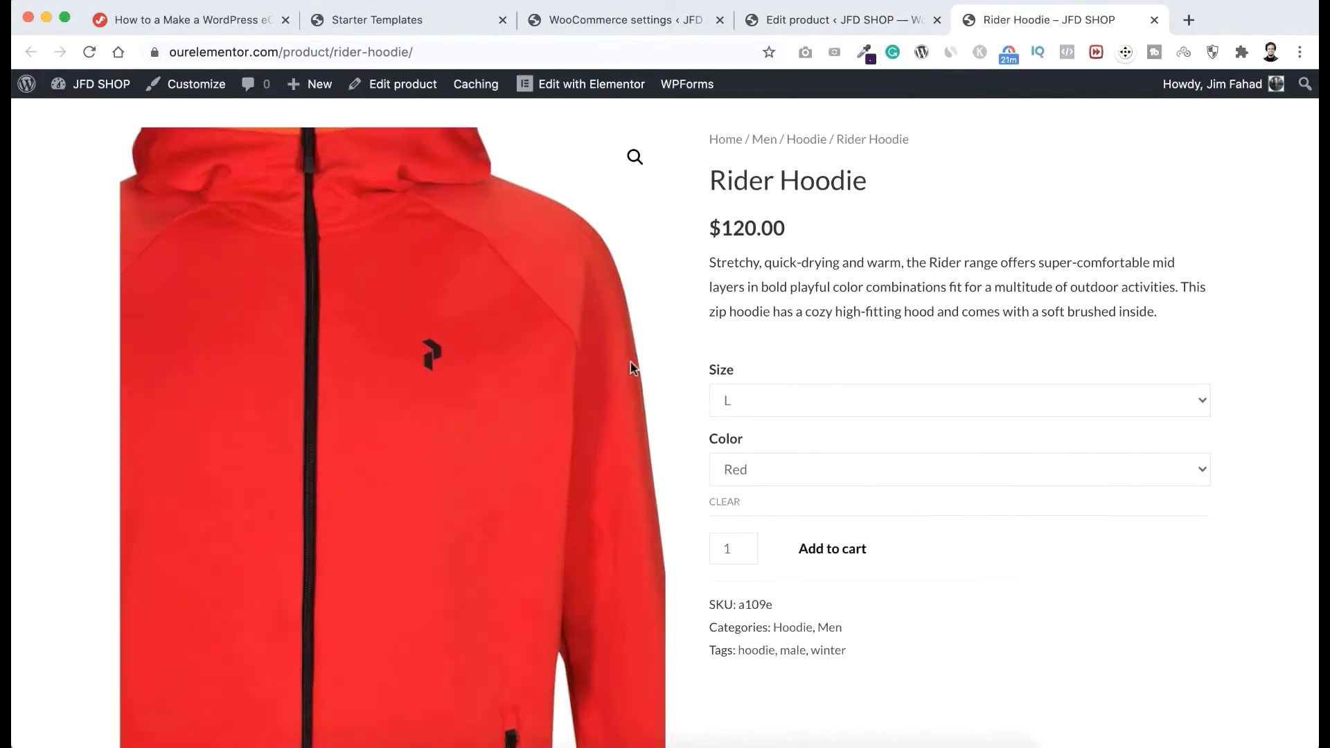
pyautogui.scroll(-10, 631, 363)
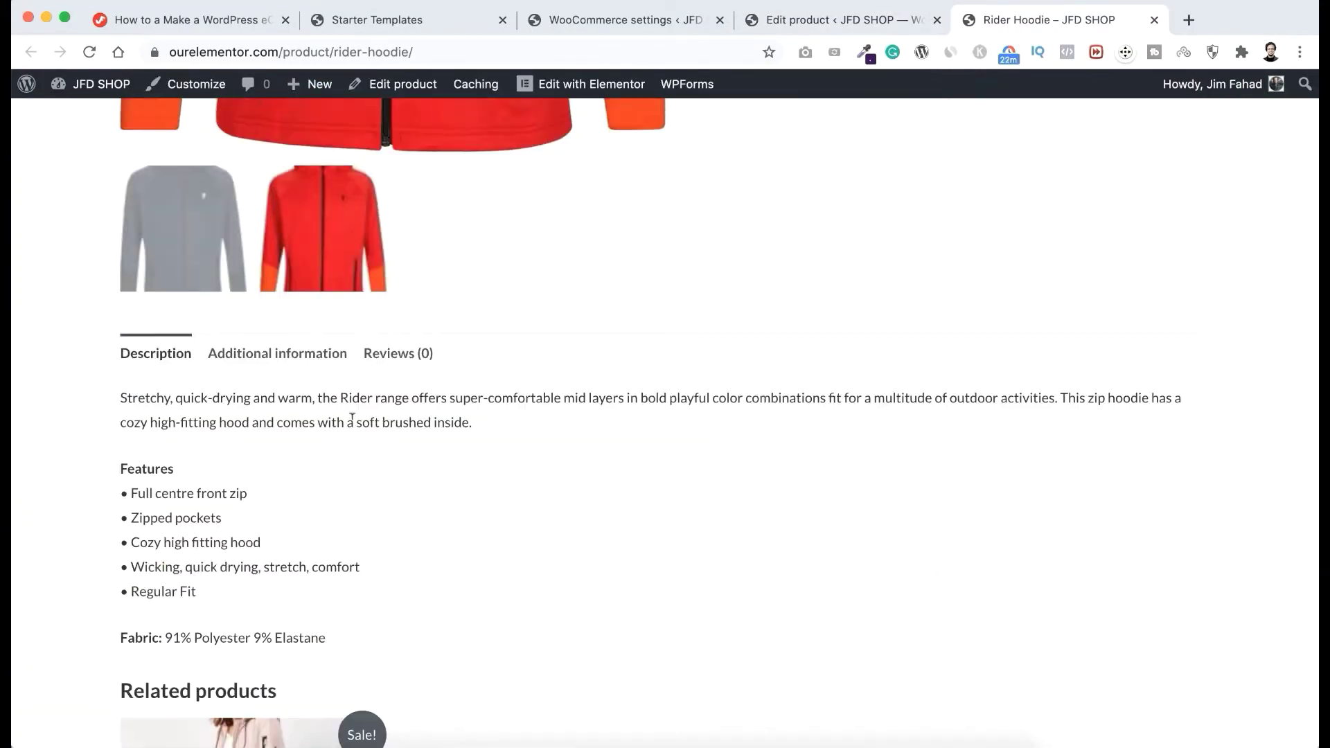
pyautogui.scroll(10, 630, 363)
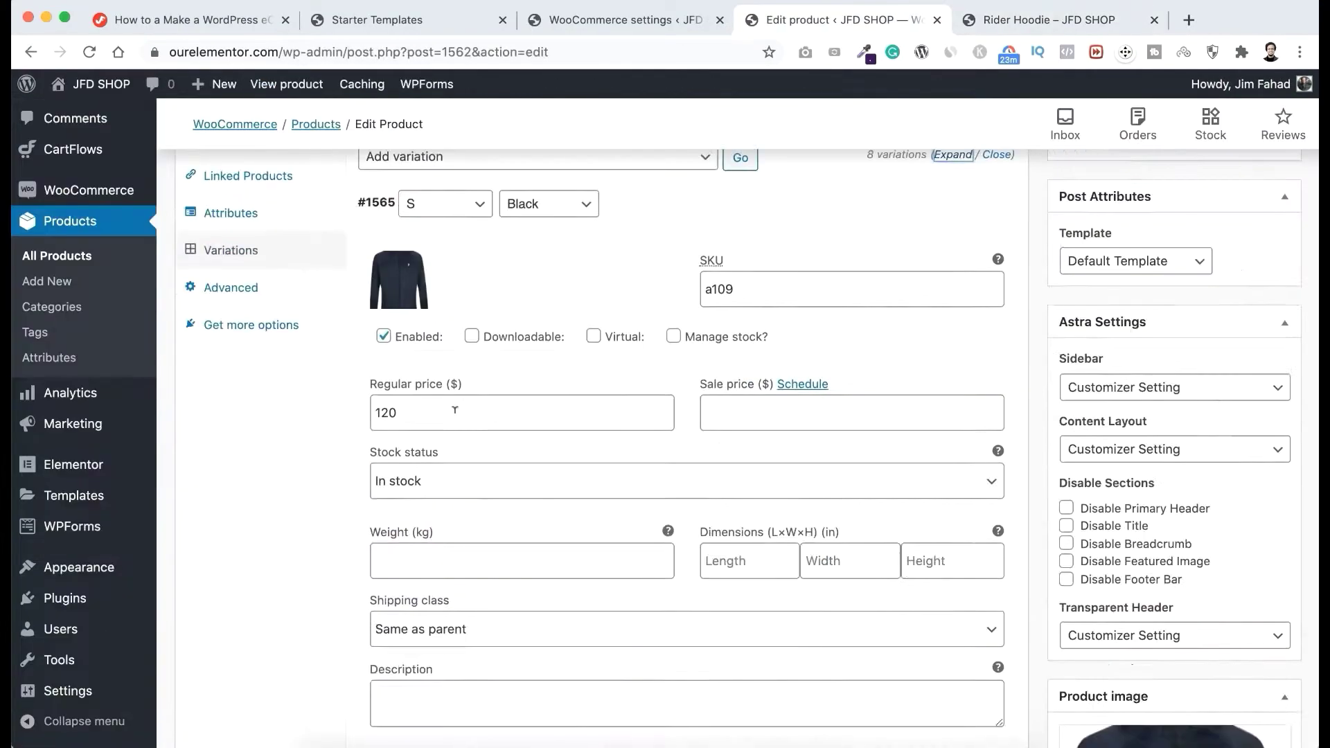
pyautogui.scroll(-5, 471, 525)
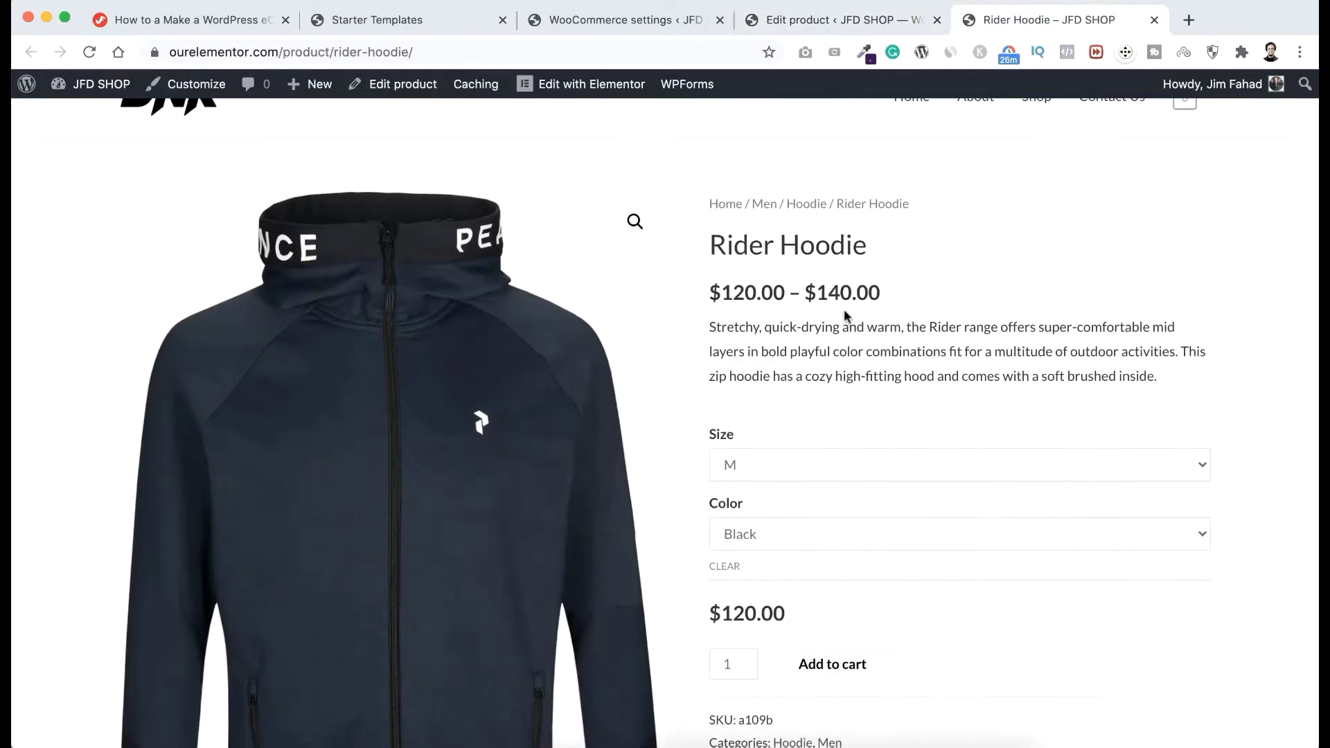
pyautogui.click(796, 325)
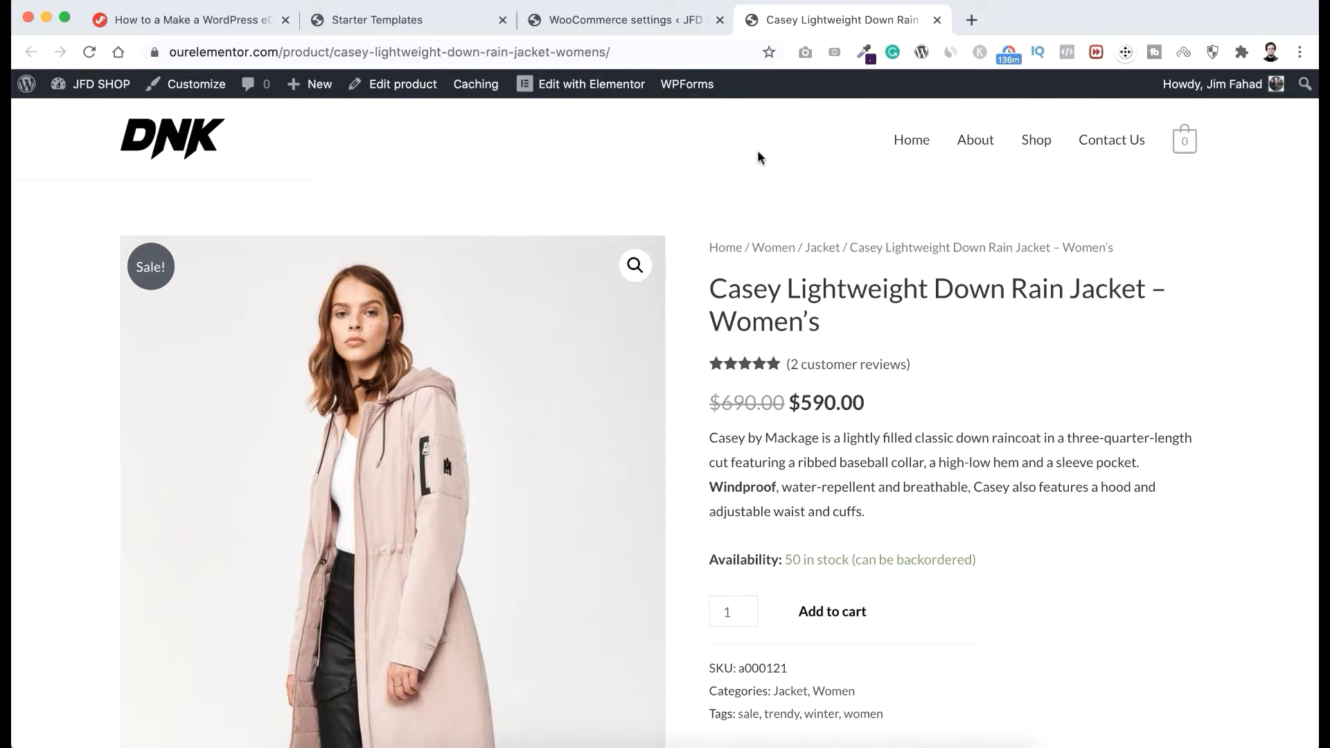
# Step: Start a new store product and name it Rider Hoodie
pyautogui.click(643, 21)
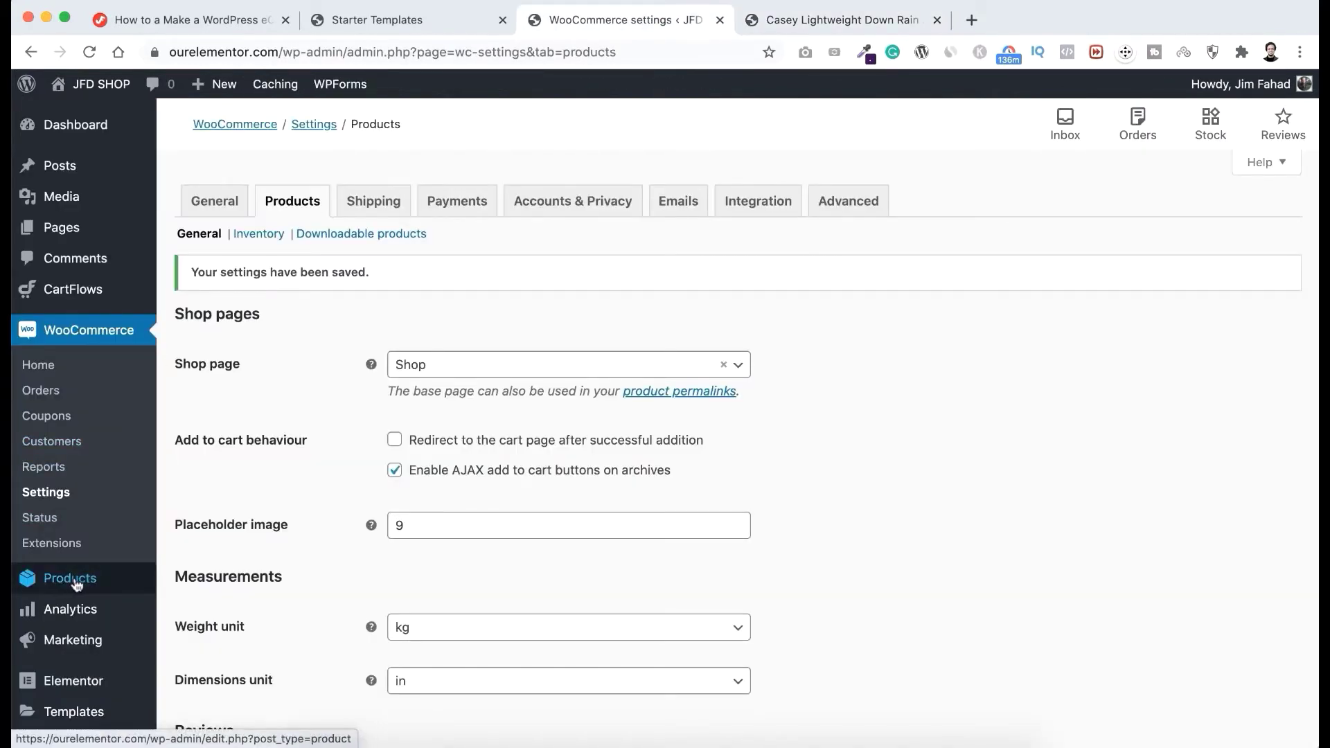
pyautogui.moveTo(87, 580)
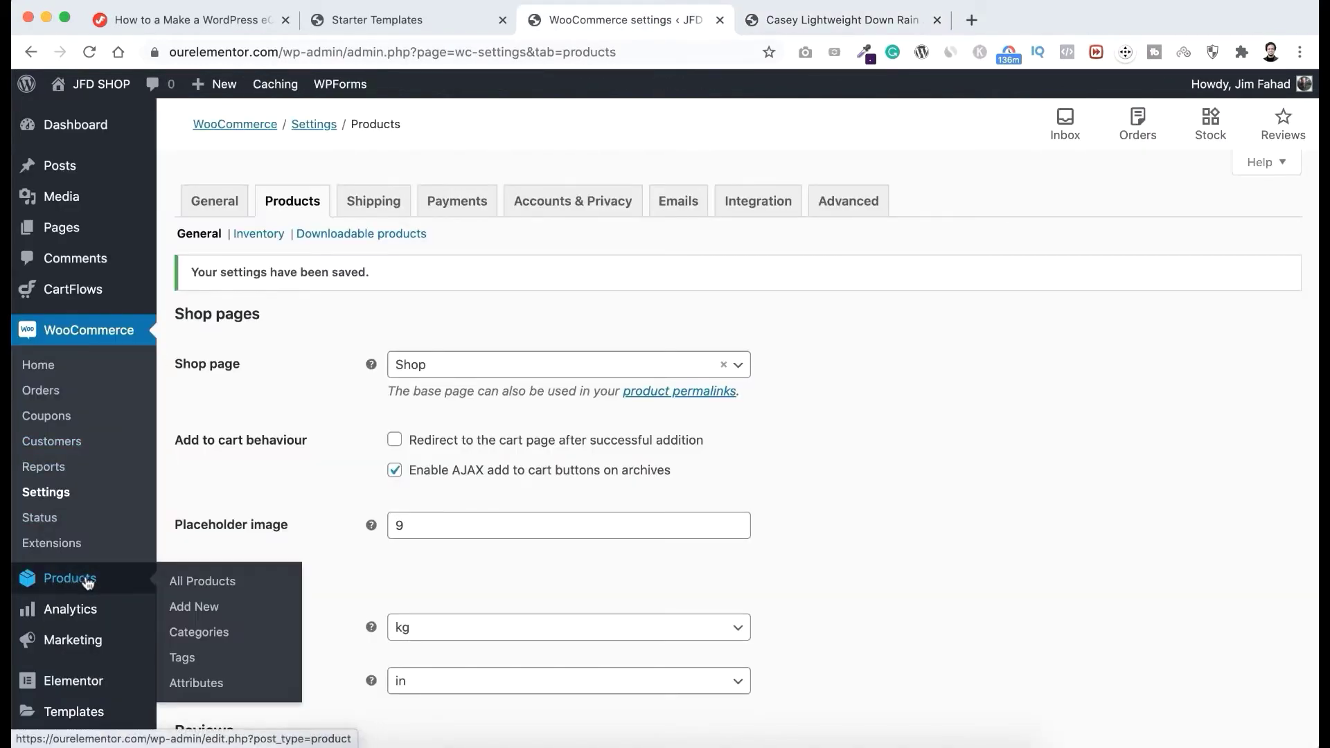
pyautogui.click(821, 24)
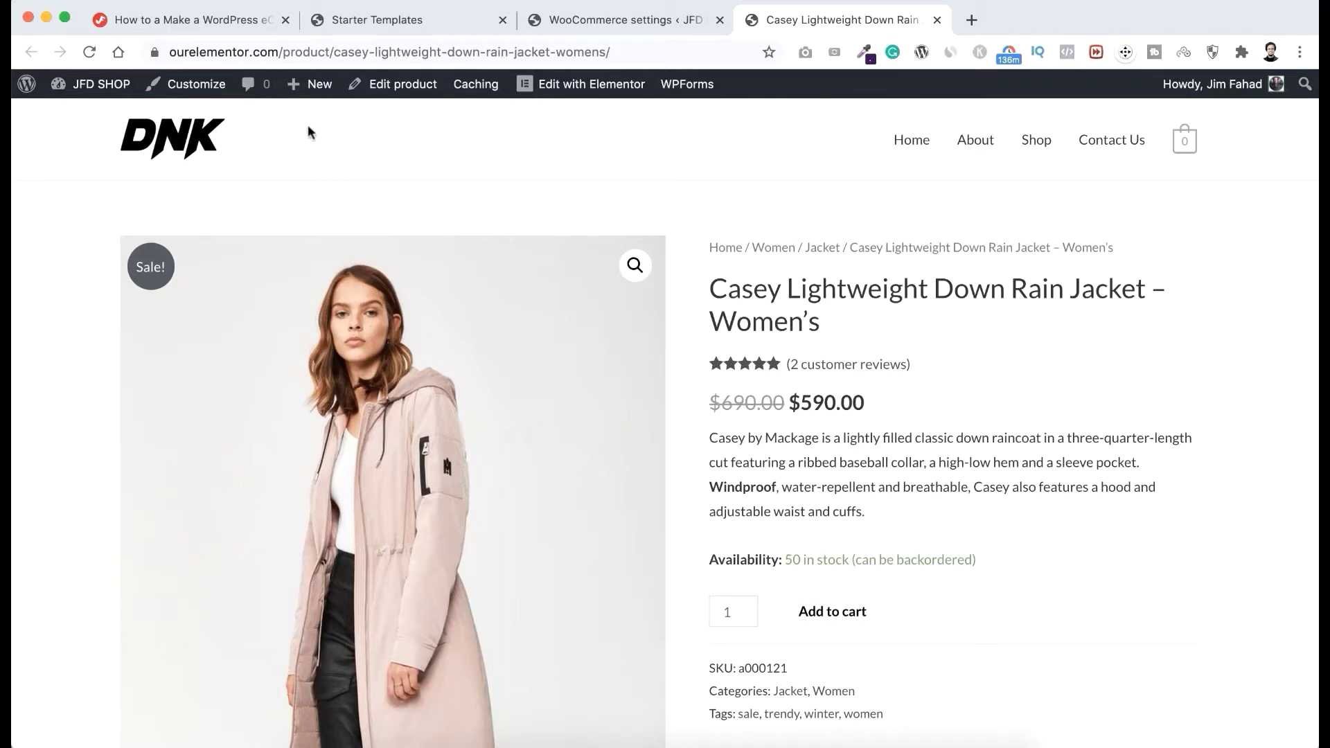
pyautogui.moveTo(301, 89)
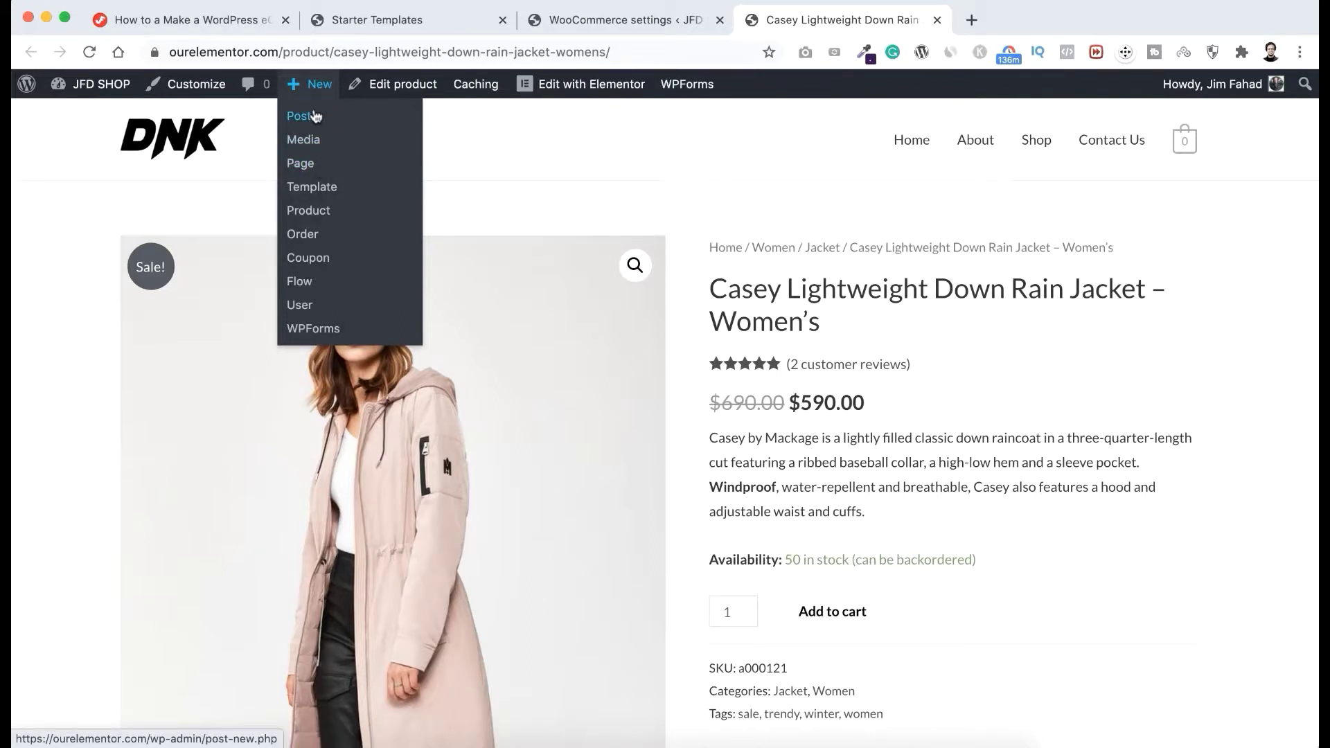
pyautogui.click(320, 215)
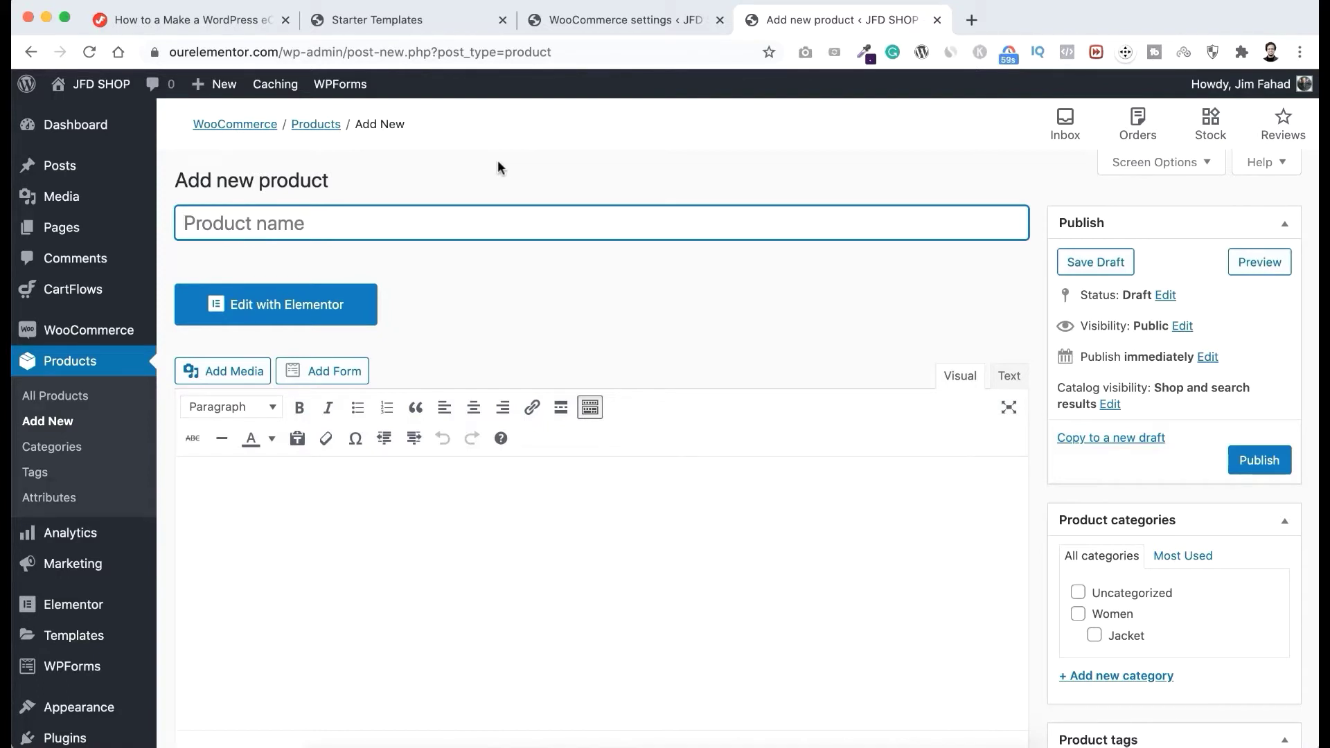
pyautogui.write('Rider Hoodie')
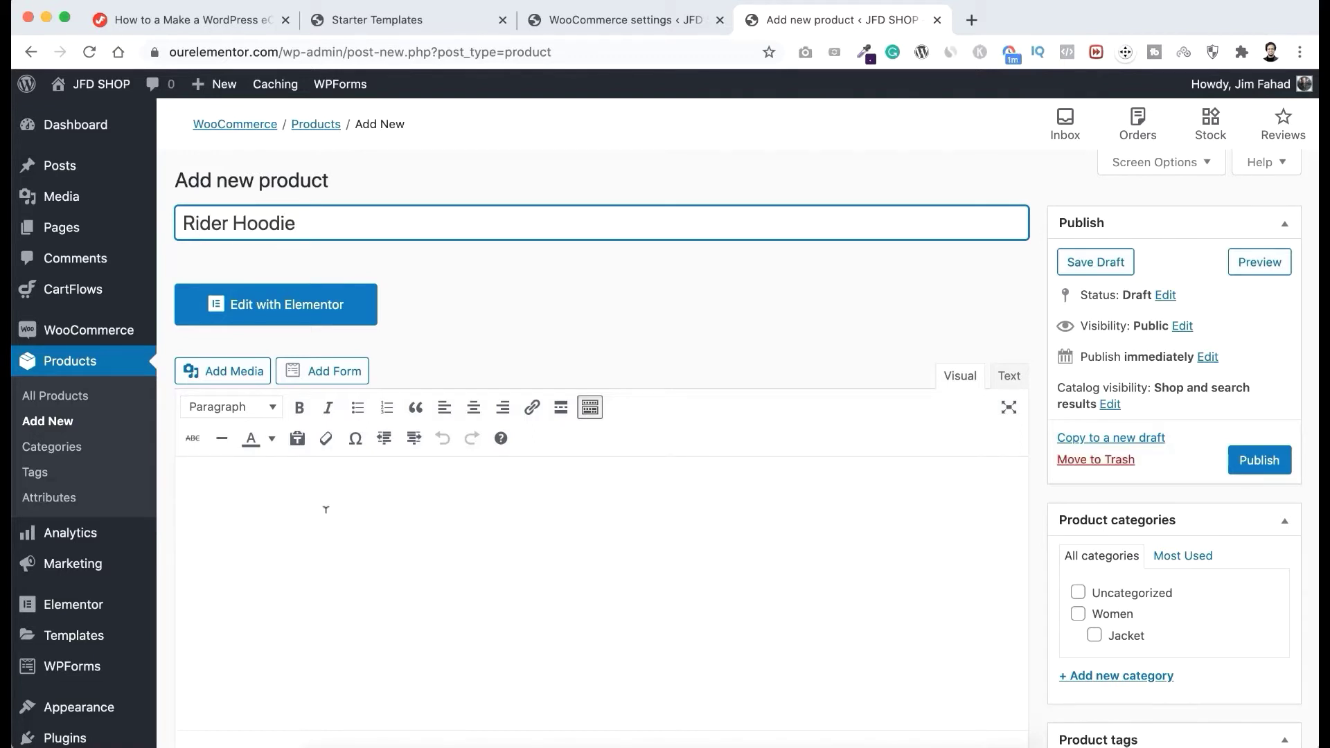
# Step: Fill in the main product description with the "Stretchy, quick-drying and warm" paragraph, the Features list and the fabric line "91% Polyester 9% Elastane"
pyautogui.scroll(-2, 326, 509)
pyautogui.click(322, 477)
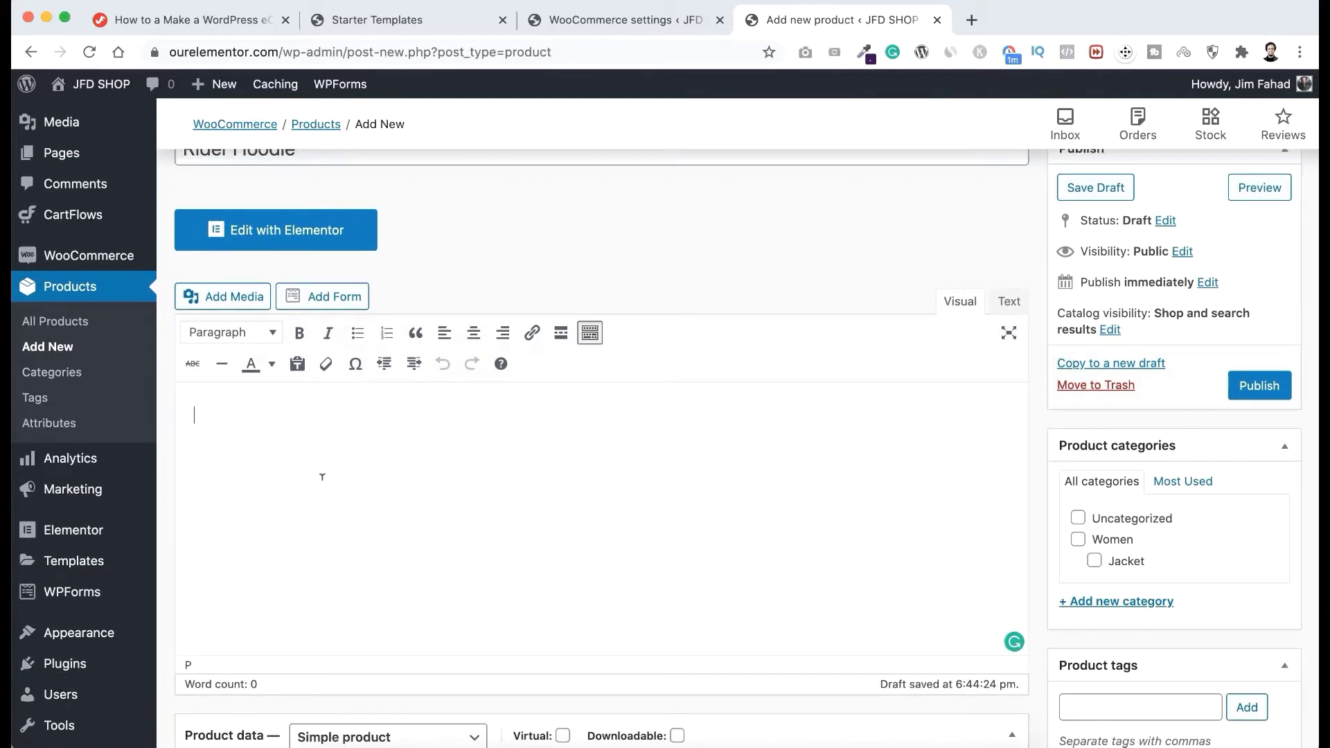
pyautogui.write('Stretchy, quick-drying and warm, the Rider range offers super-comfortable mid layers in bold playful color combinations fit for a multitude of outdoor activities. This zip hoodie has a cozy high-fitting hood and comes with a soft brushed inside. Features • Full centre front zip • Zipped pockets • Cozy high fitting hood • Wicking, quick drying, stretch, comfort • Regular Fit Fabric: 91% Polyester 9% Elastane')
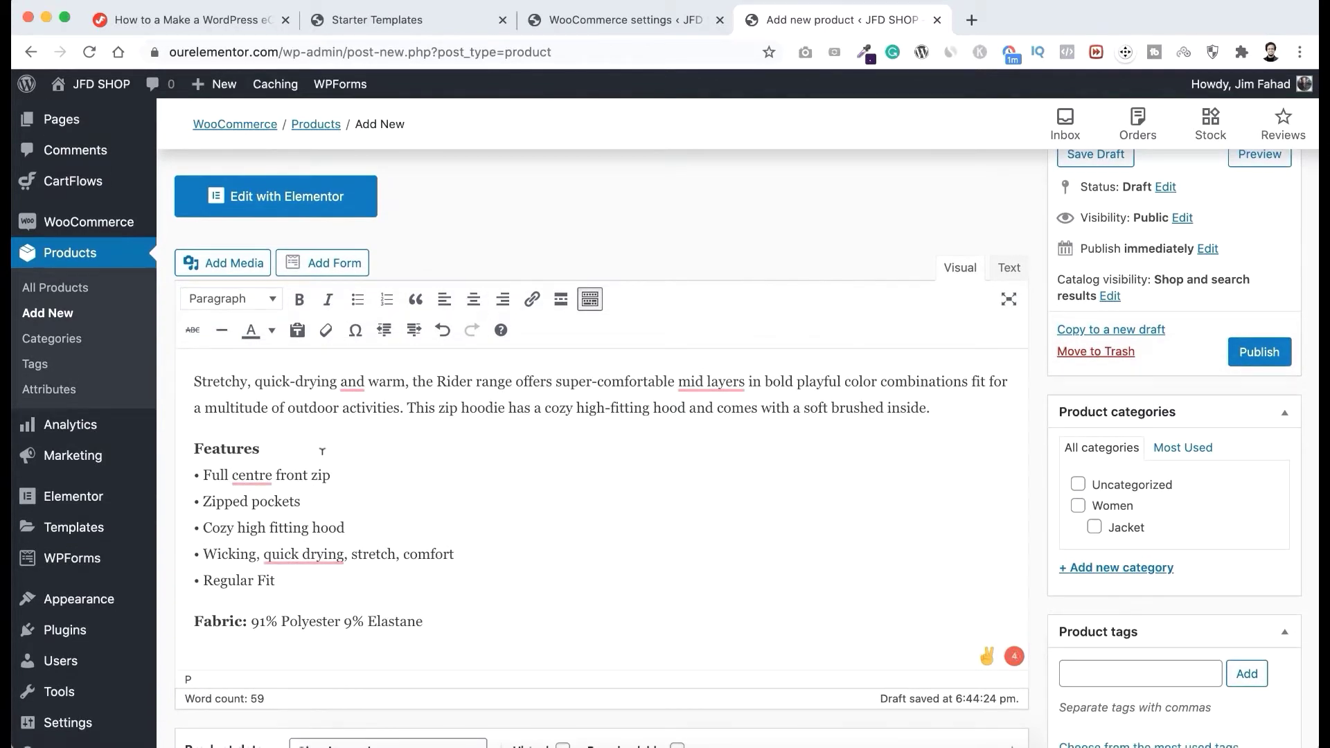
# Step: Copy the opening paragraph of the main description into the product short description
pyautogui.moveTo(933, 406); pyautogui.dragTo(237, 361)
pyautogui.press('super+c')
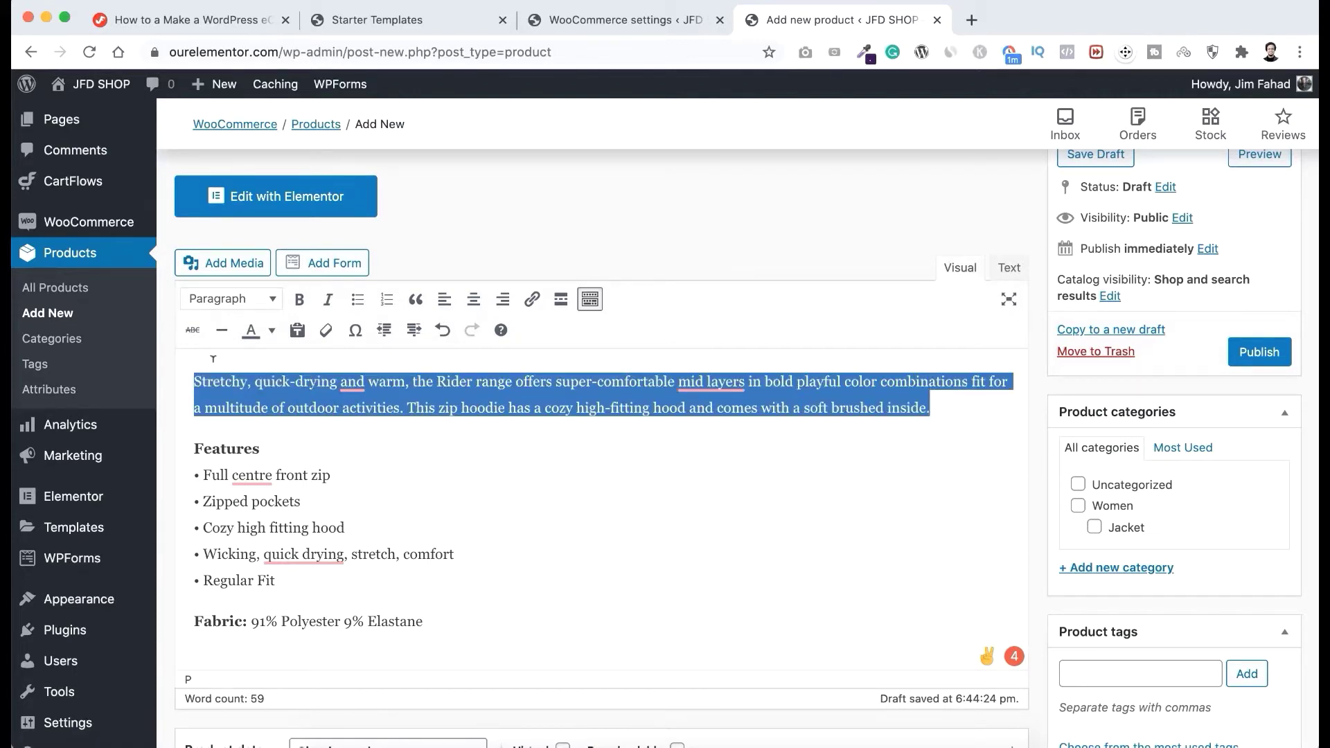
pyautogui.scroll(-15, 521, 523)
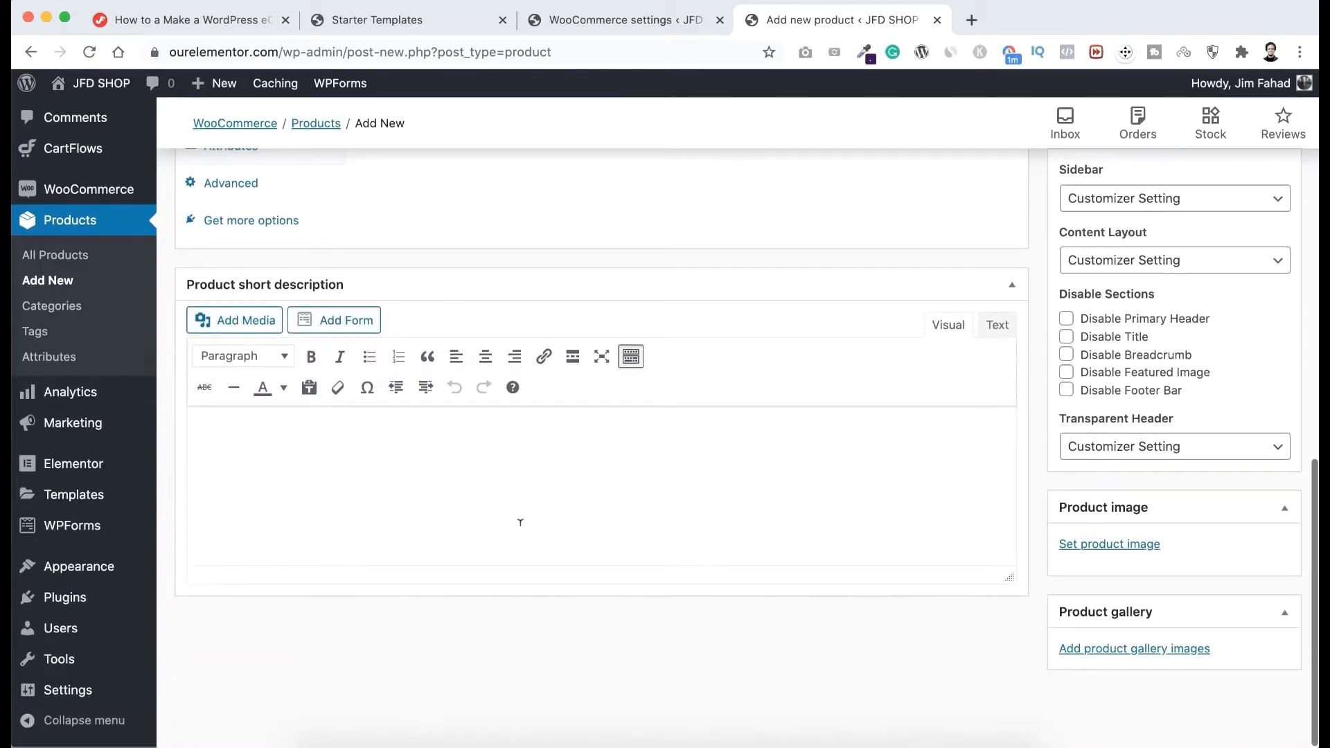
pyautogui.click(320, 472)
pyautogui.press('super+v')
pyautogui.scroll(6, 339, 436)
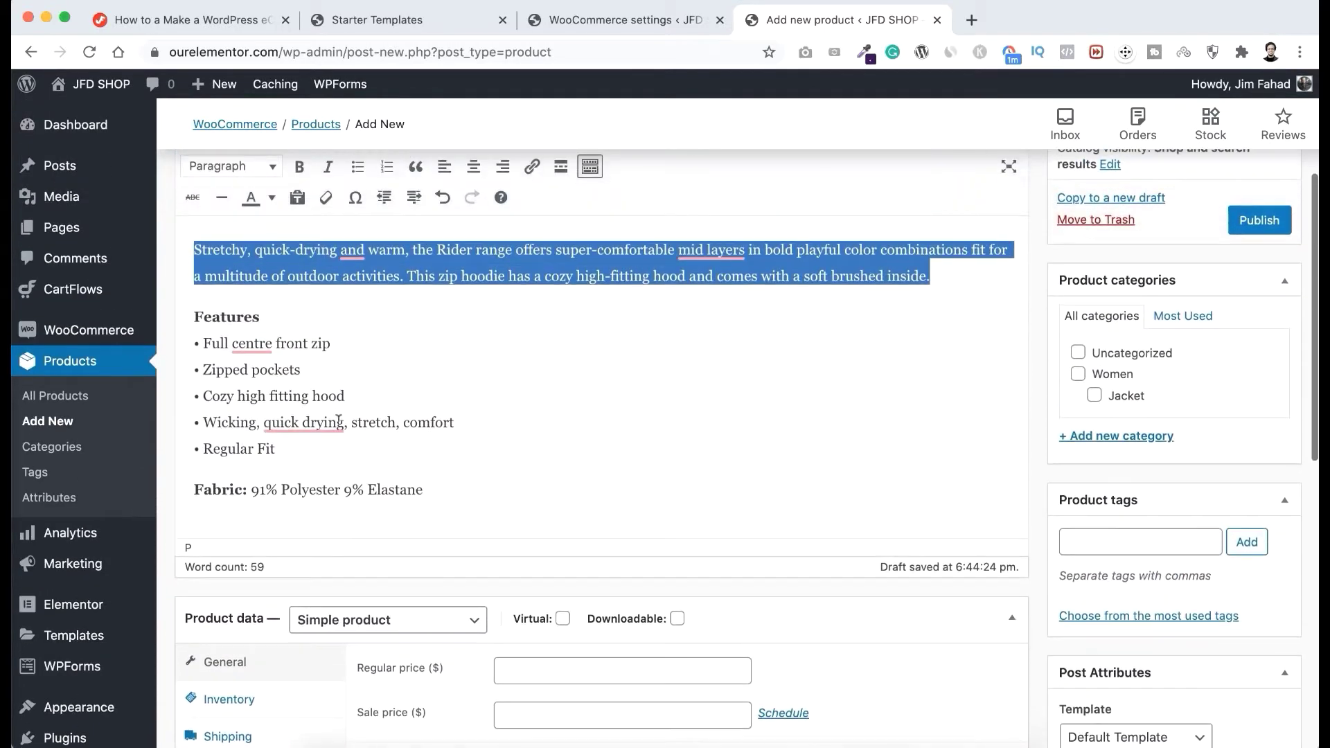
pyautogui.scroll(1, 708, 465)
pyautogui.click(820, 423)
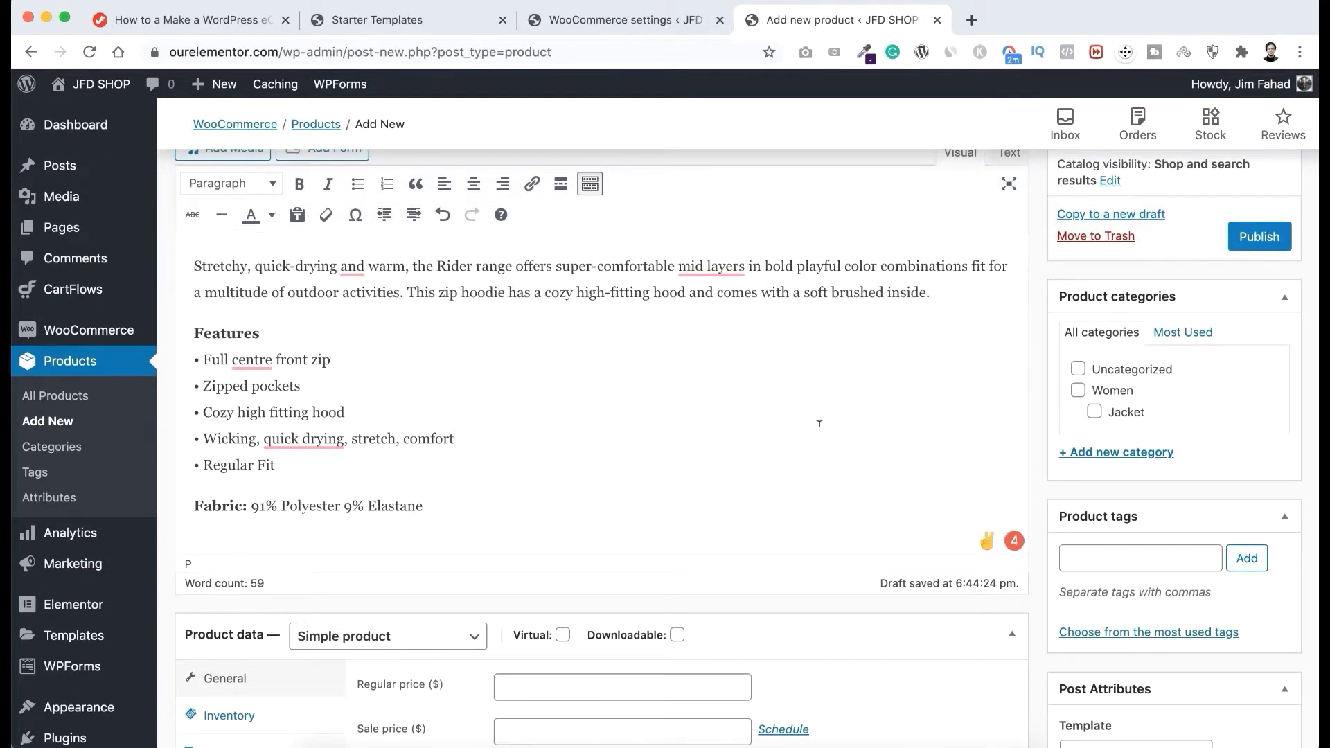
# Step: Add a new product category Men and a Hoodie category with Men as its parent
pyautogui.click(1106, 454)
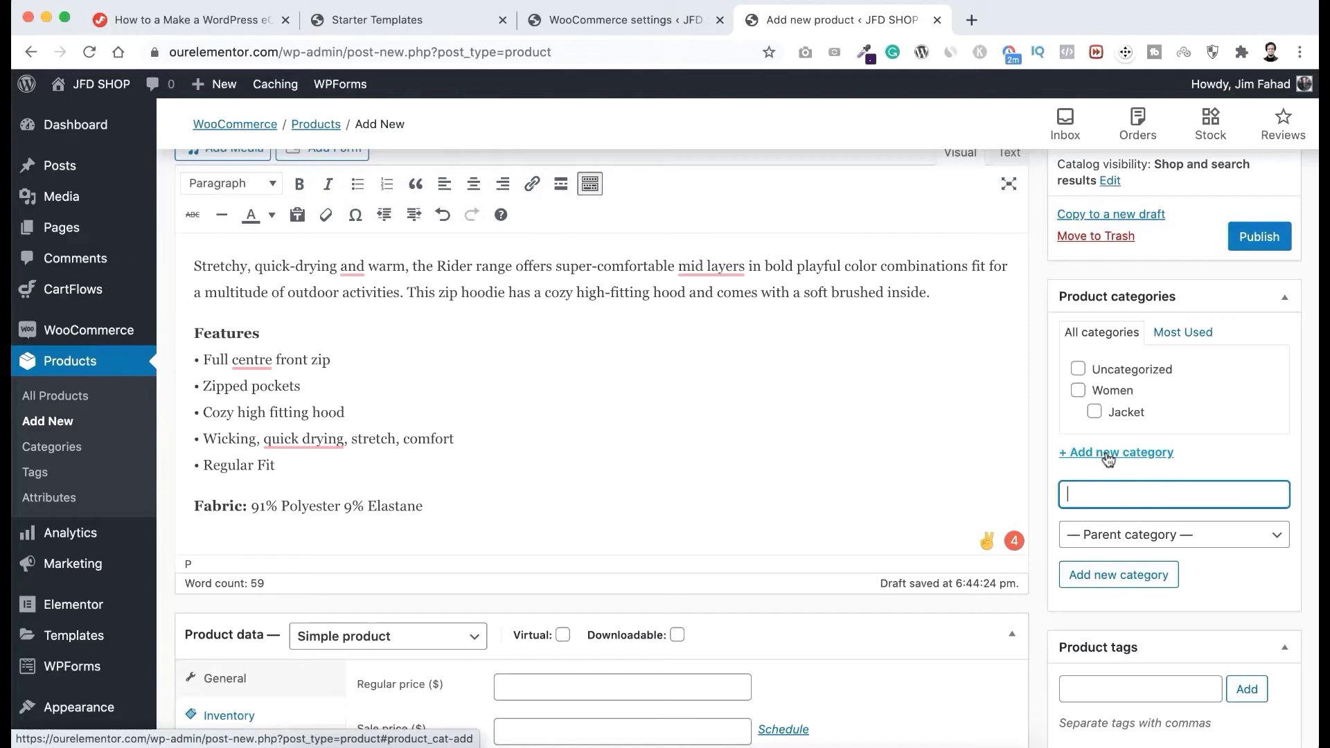
pyautogui.click(1104, 575)
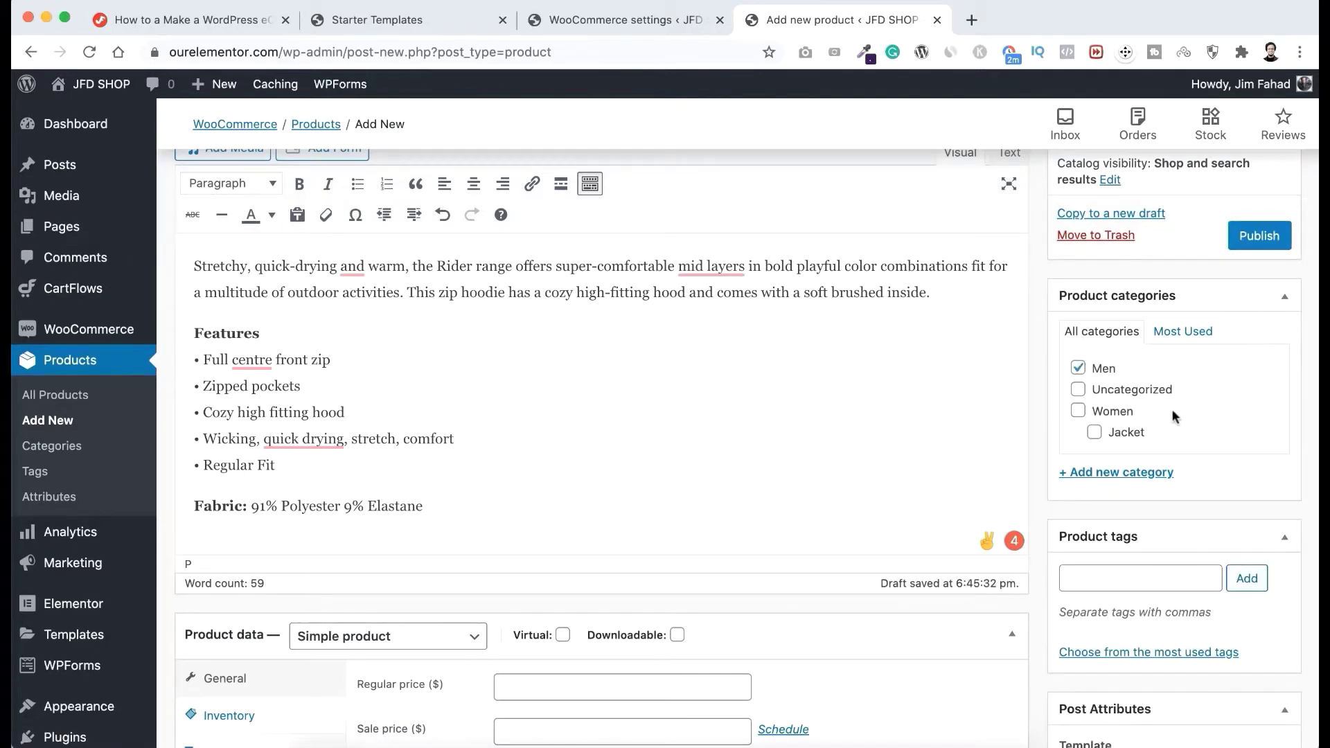
pyautogui.click(1094, 476)
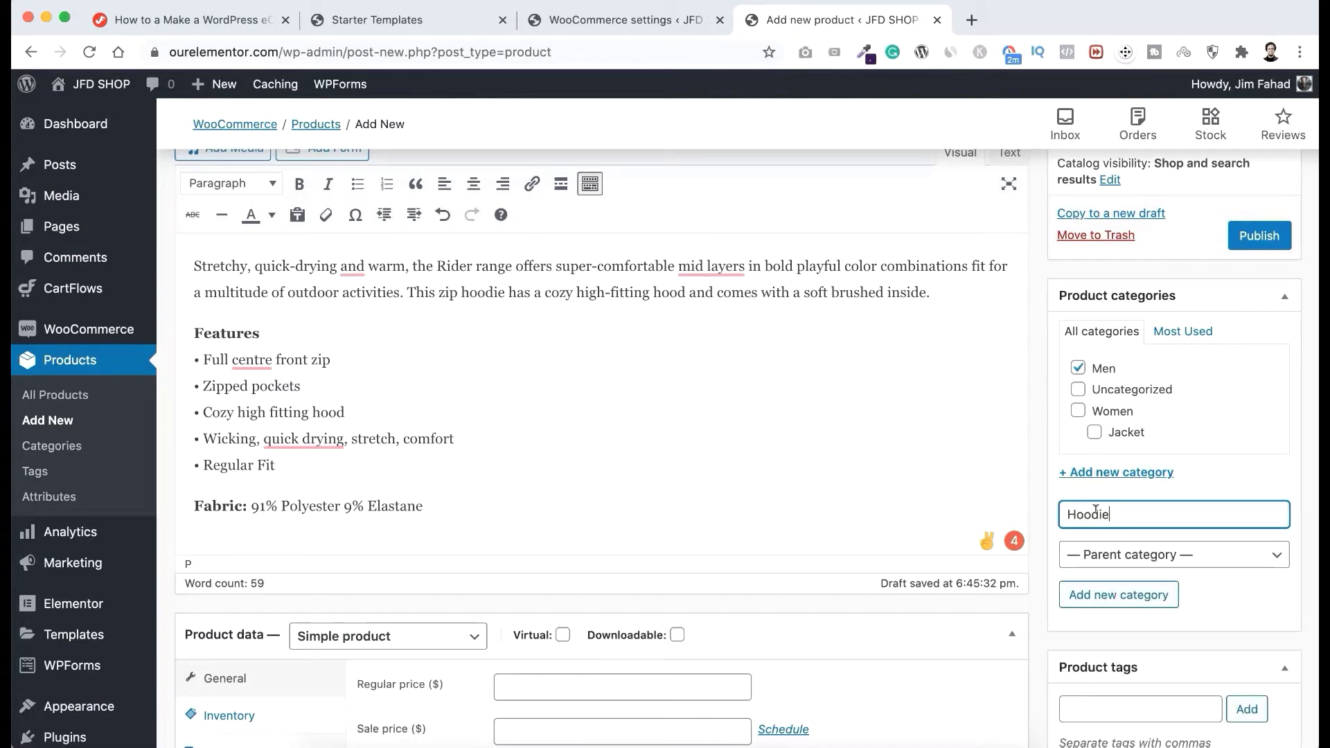
pyautogui.click(1112, 555)
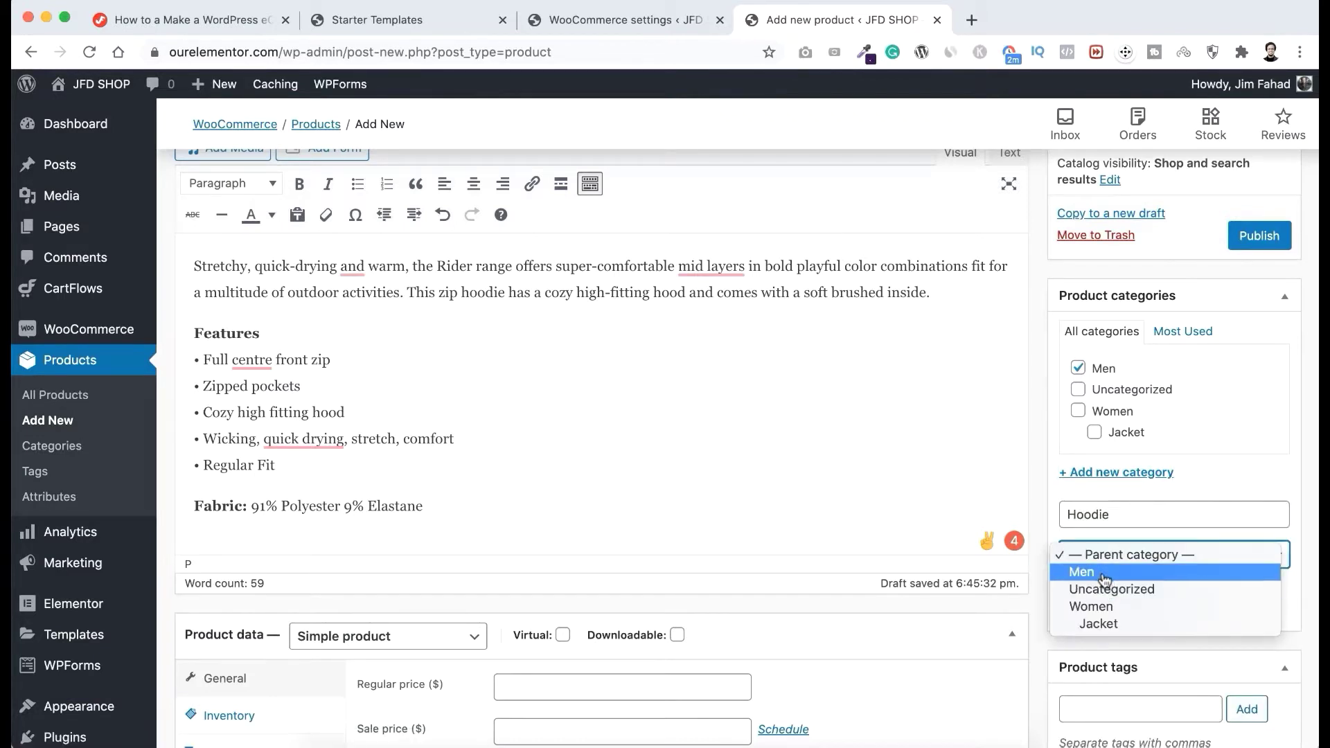
pyautogui.click(1102, 573)
pyautogui.click(1105, 593)
# Step: Add the product tags winter, male and hoodie
pyautogui.scroll(-2, 1107, 592)
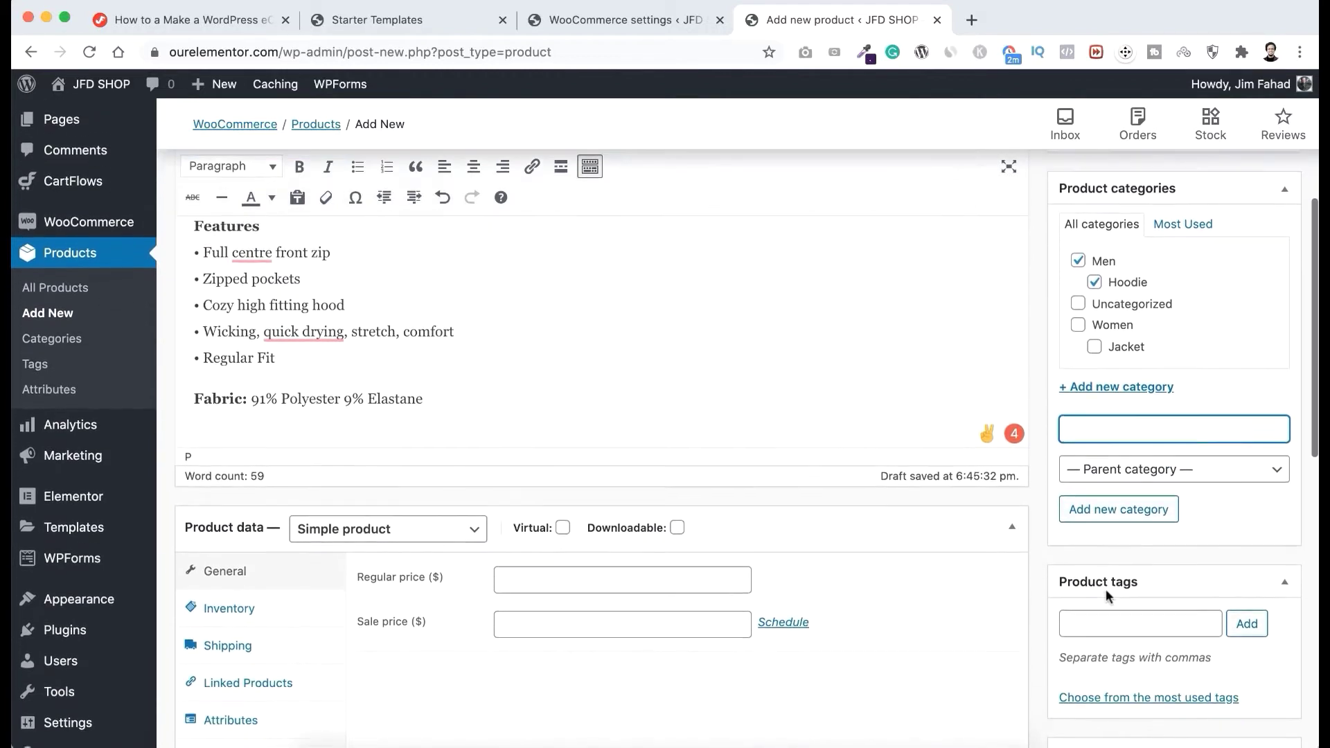
pyautogui.click(1110, 606)
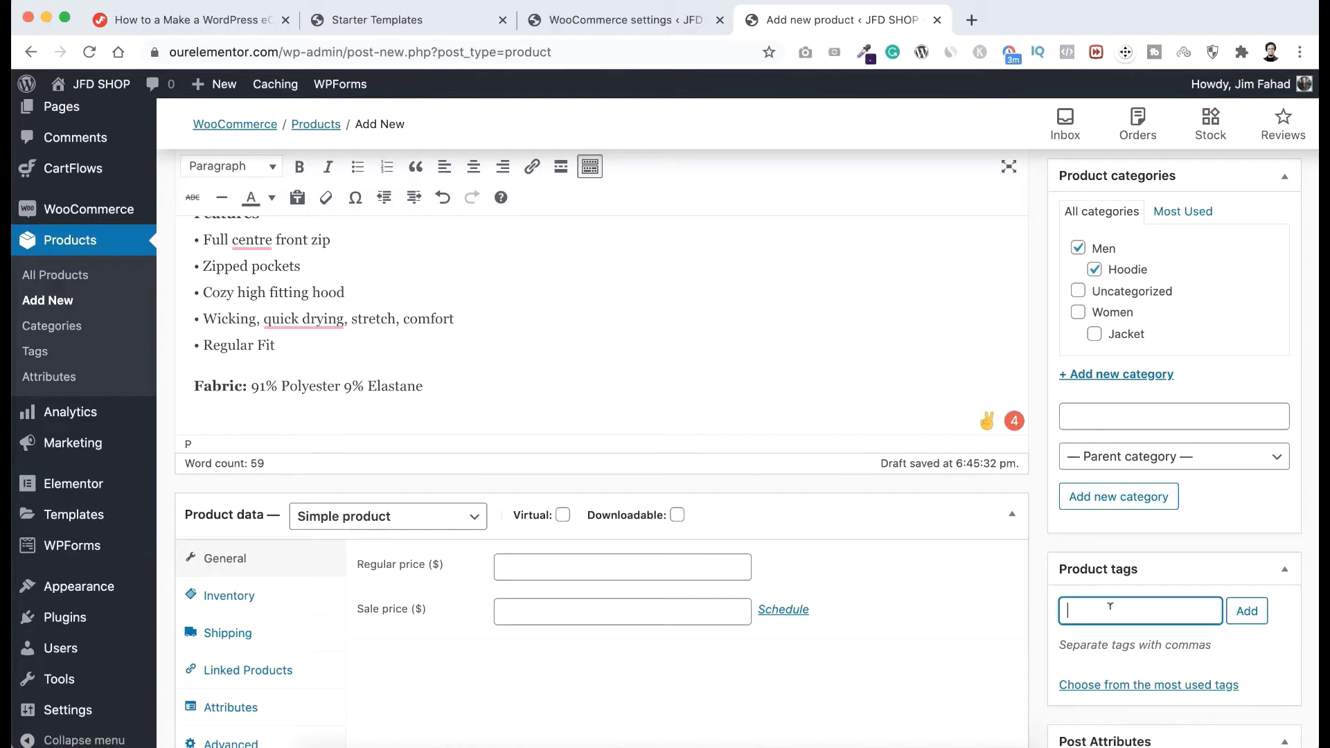
pyautogui.write('winter,')
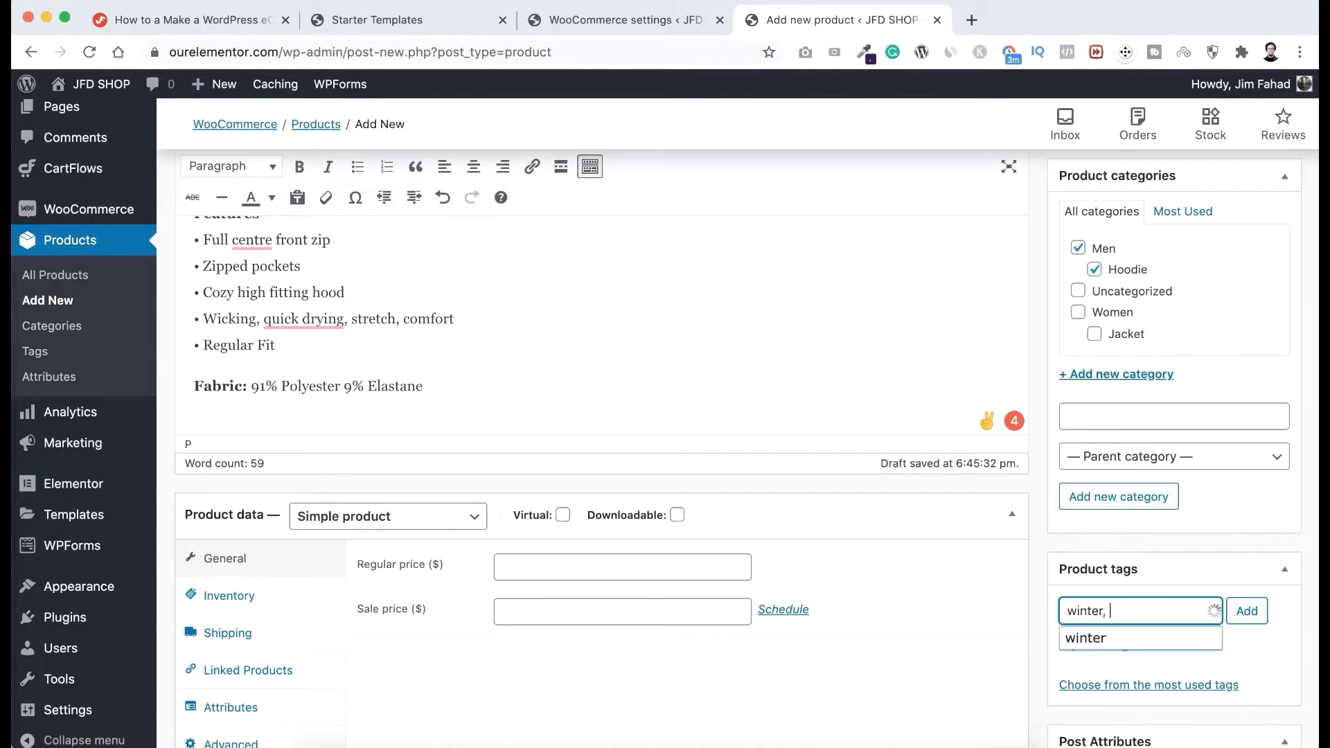
pyautogui.write(' male, hoodie')
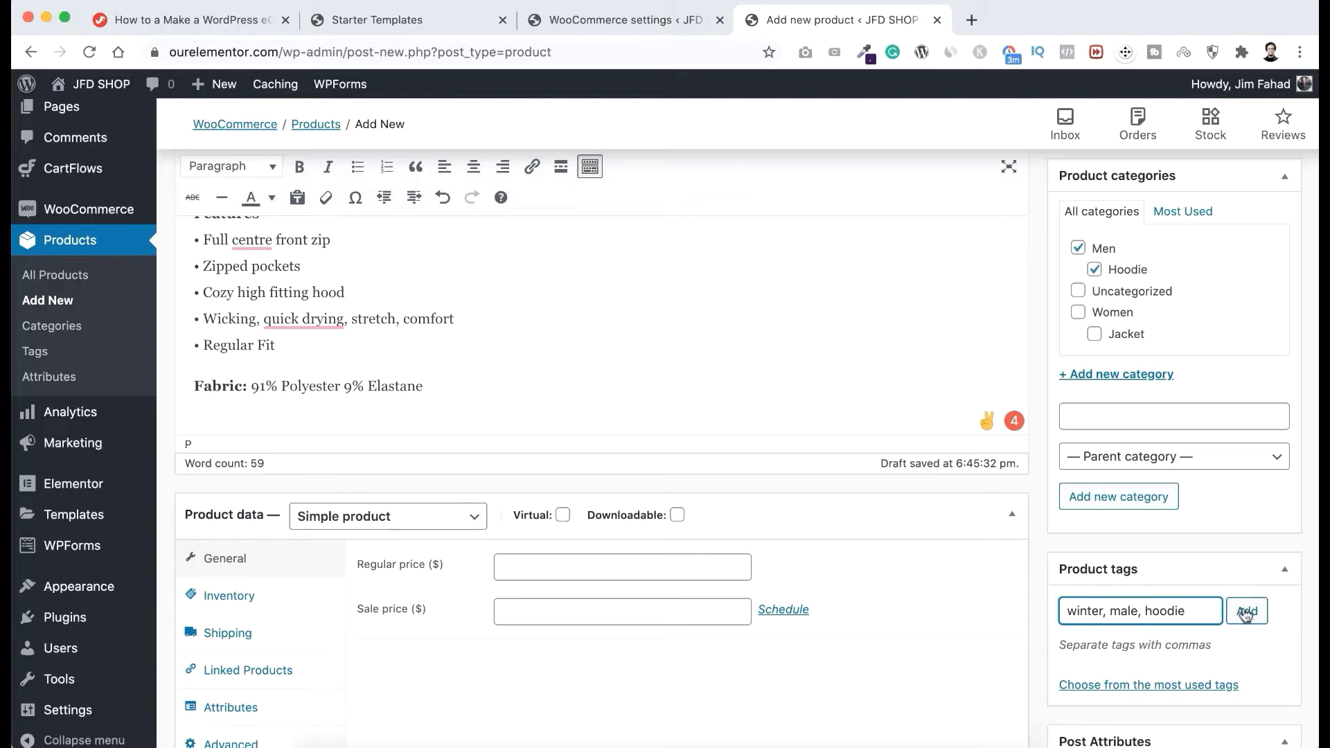
pyautogui.click(1246, 613)
# Step: Upload the two hoodie photos from the Variable Product folder and set the dark blue hoodie as the product image
pyautogui.scroll(-5, 1129, 567)
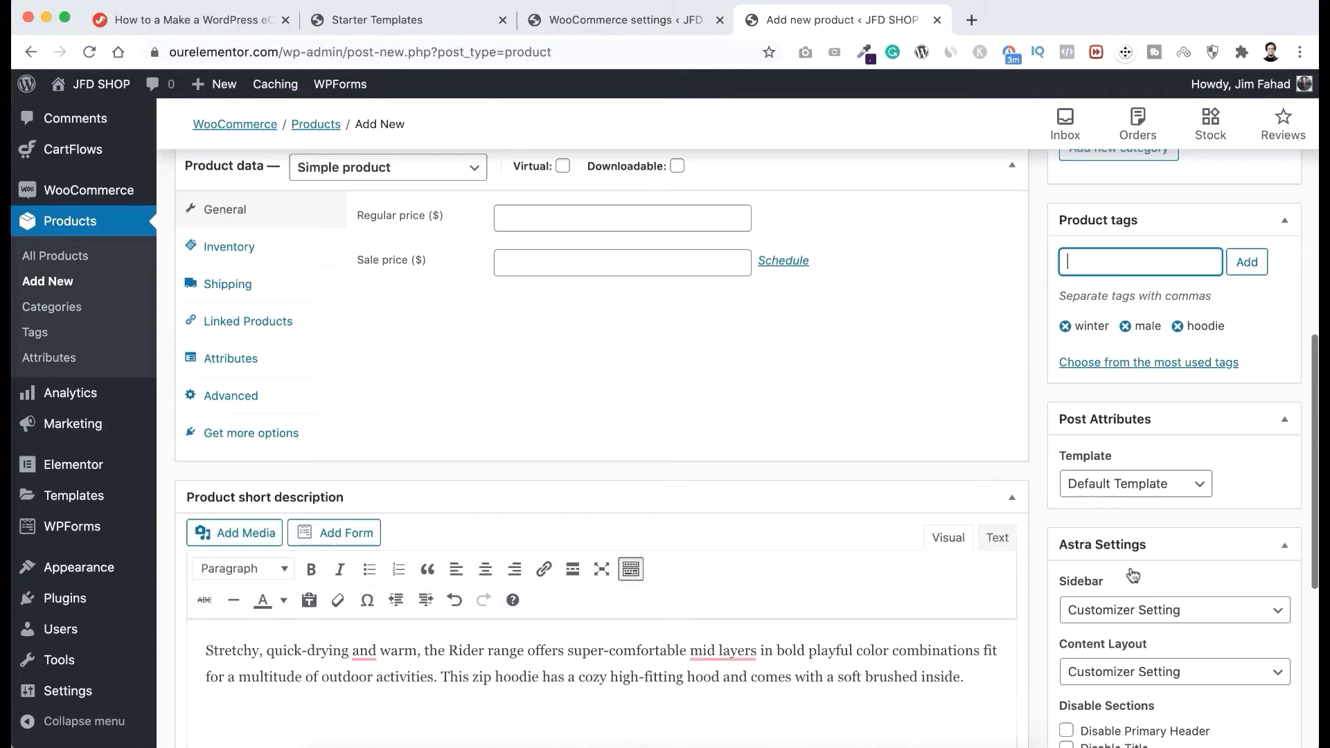
pyautogui.scroll(-5, 1132, 575)
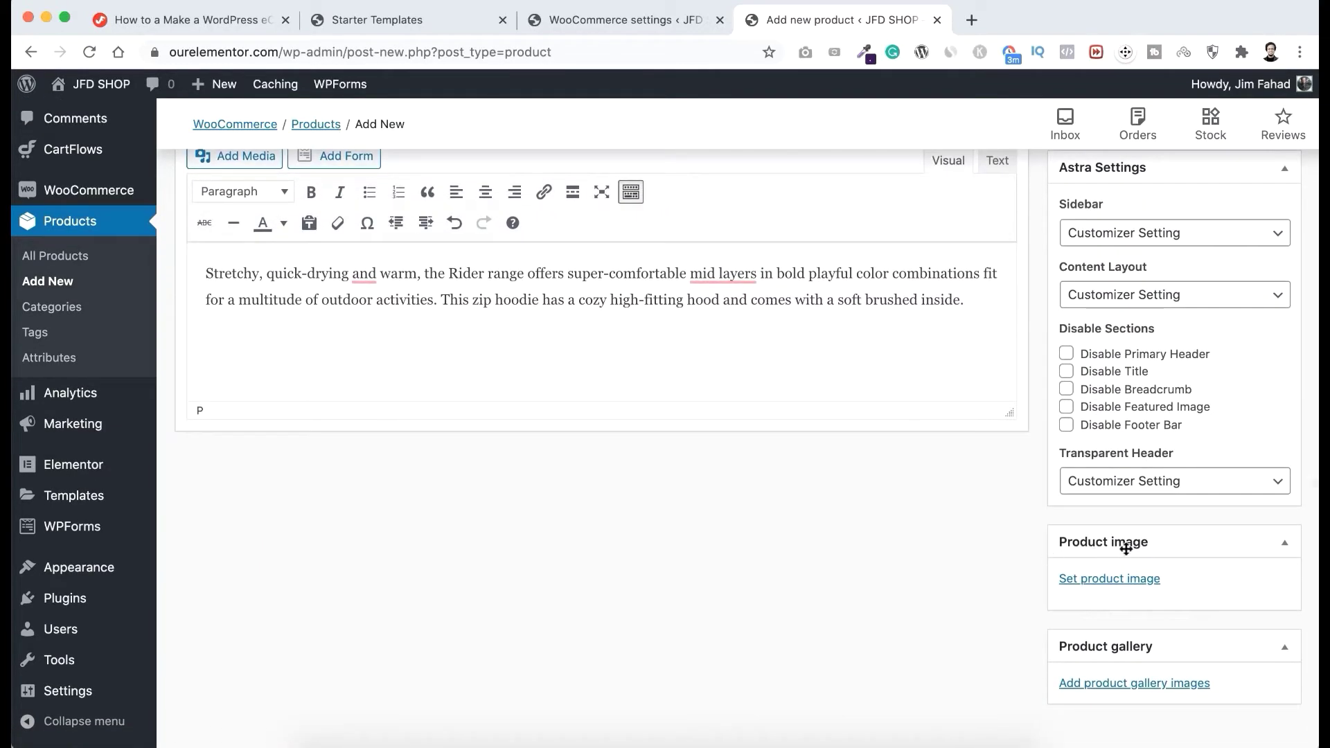
pyautogui.click(1111, 582)
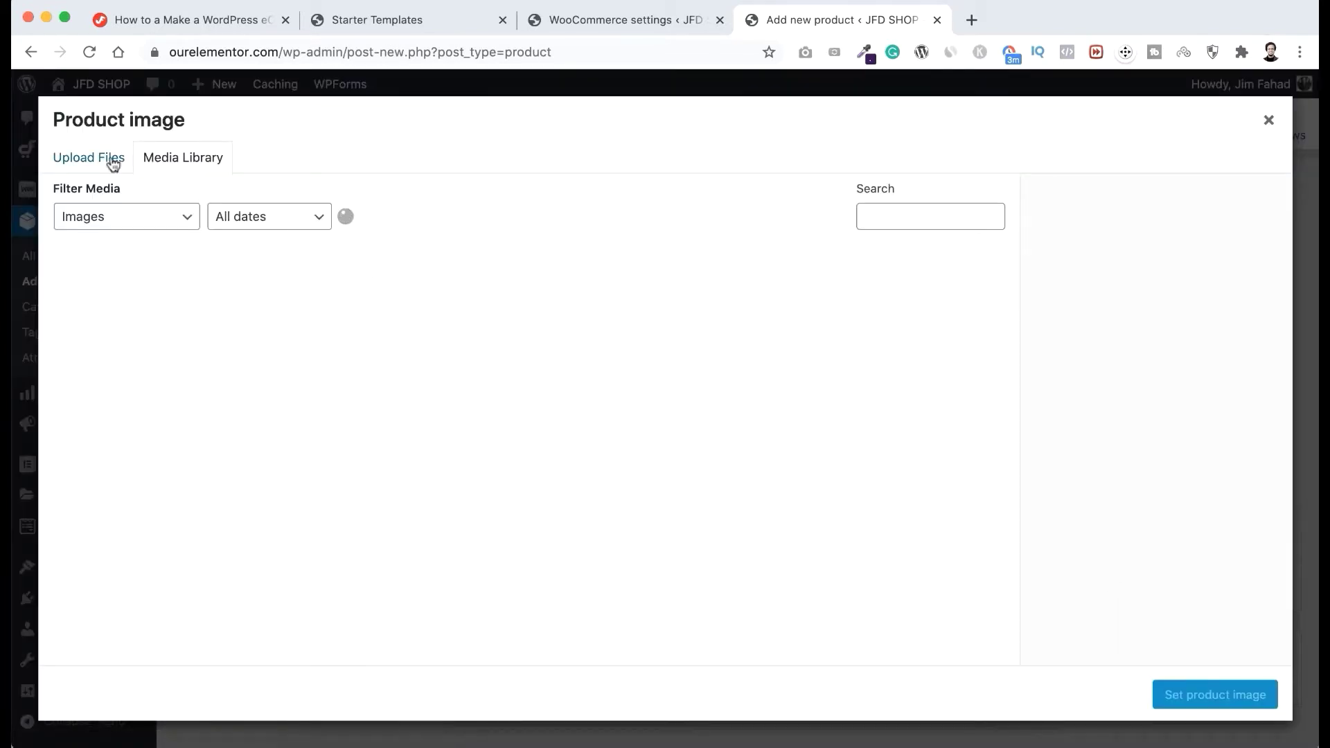
pyautogui.click(108, 158)
pyautogui.click(652, 417)
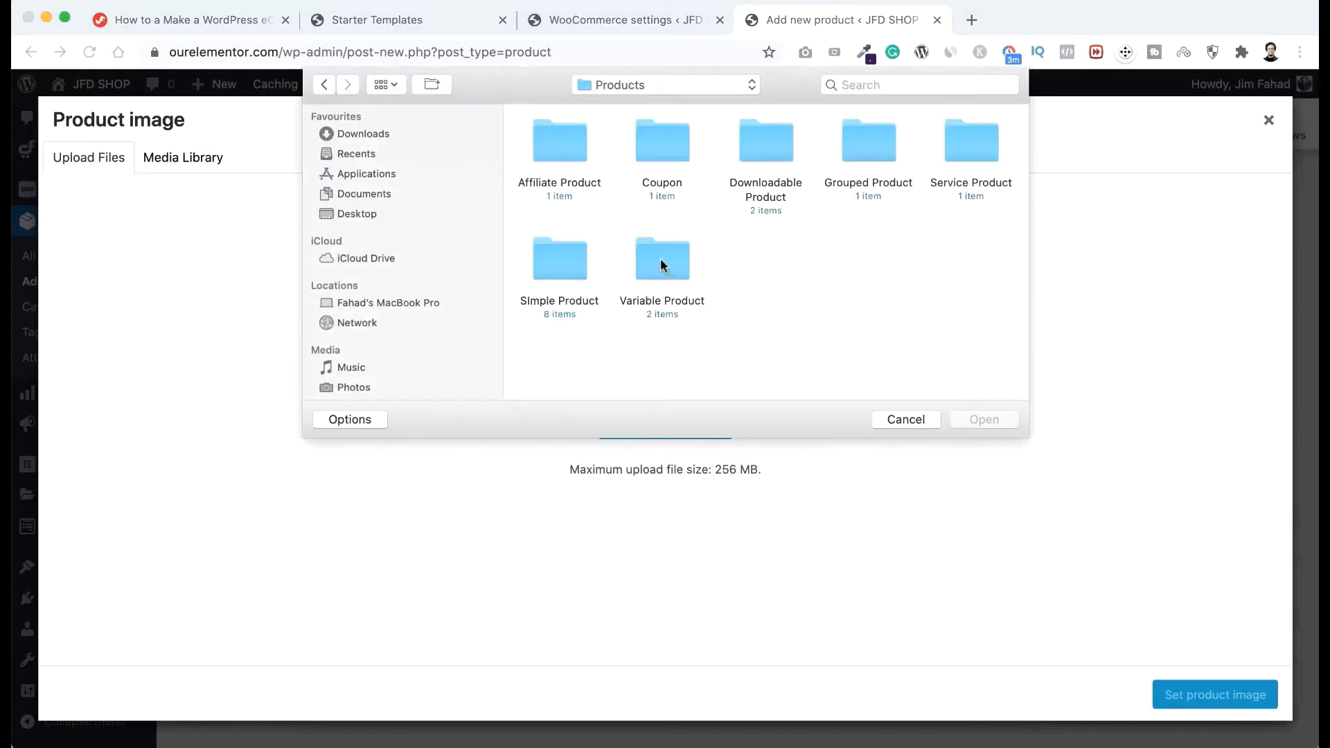
pyautogui.doubleClick(659, 257)
pyautogui.moveTo(762, 172); pyautogui.dragTo(518, 147)
pyautogui.click(963, 418)
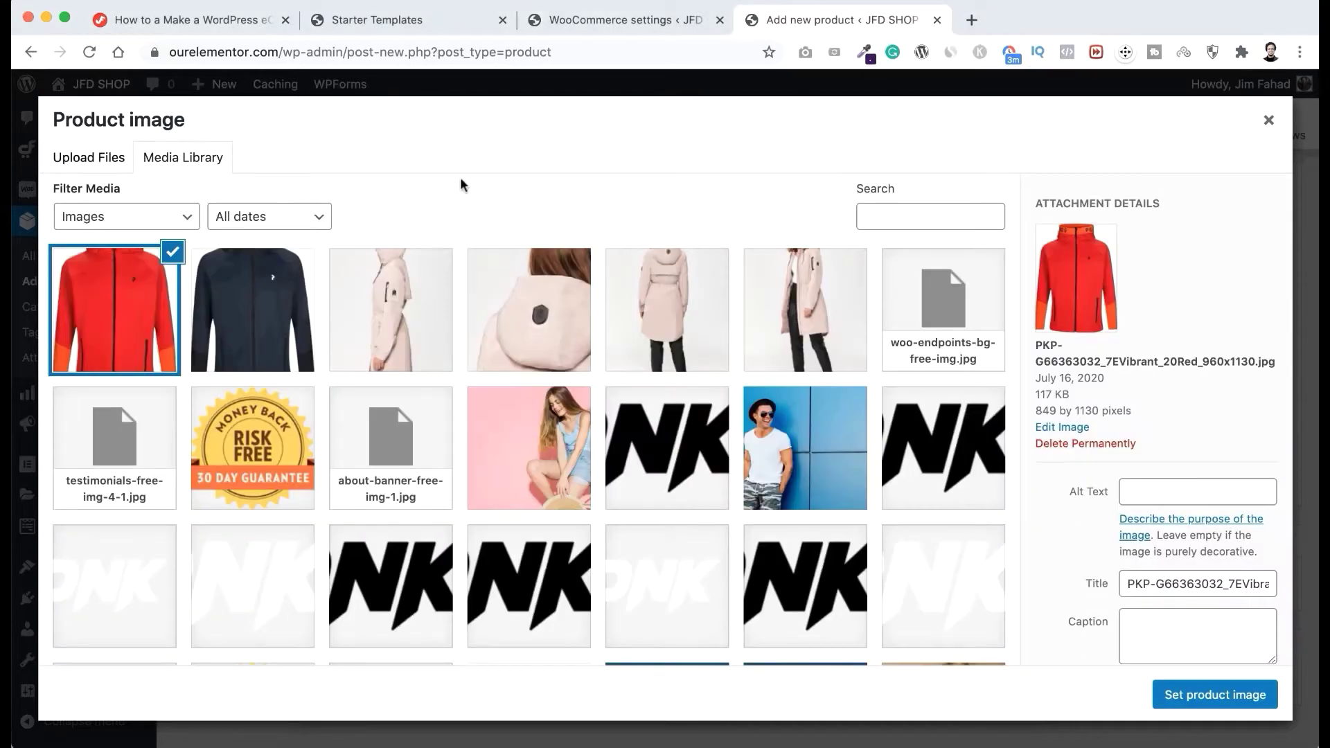
pyautogui.click(263, 317)
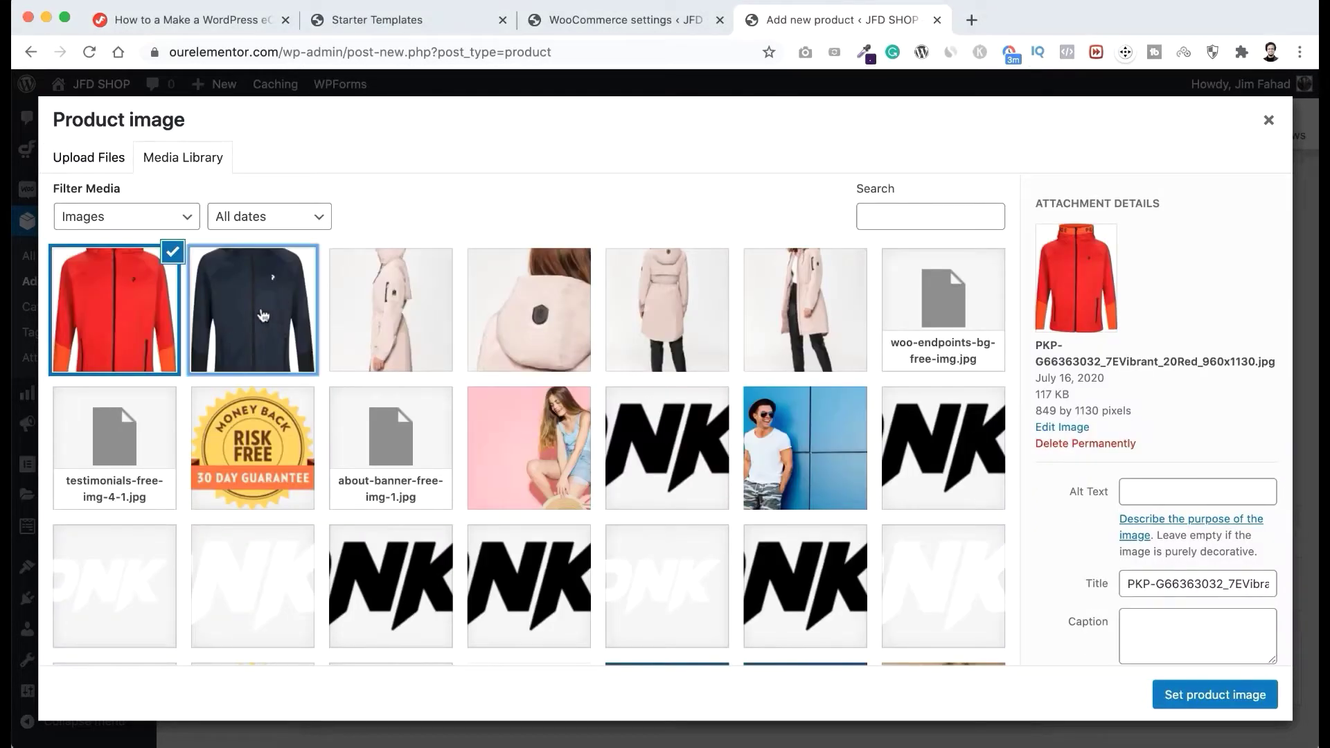
pyautogui.click(1195, 695)
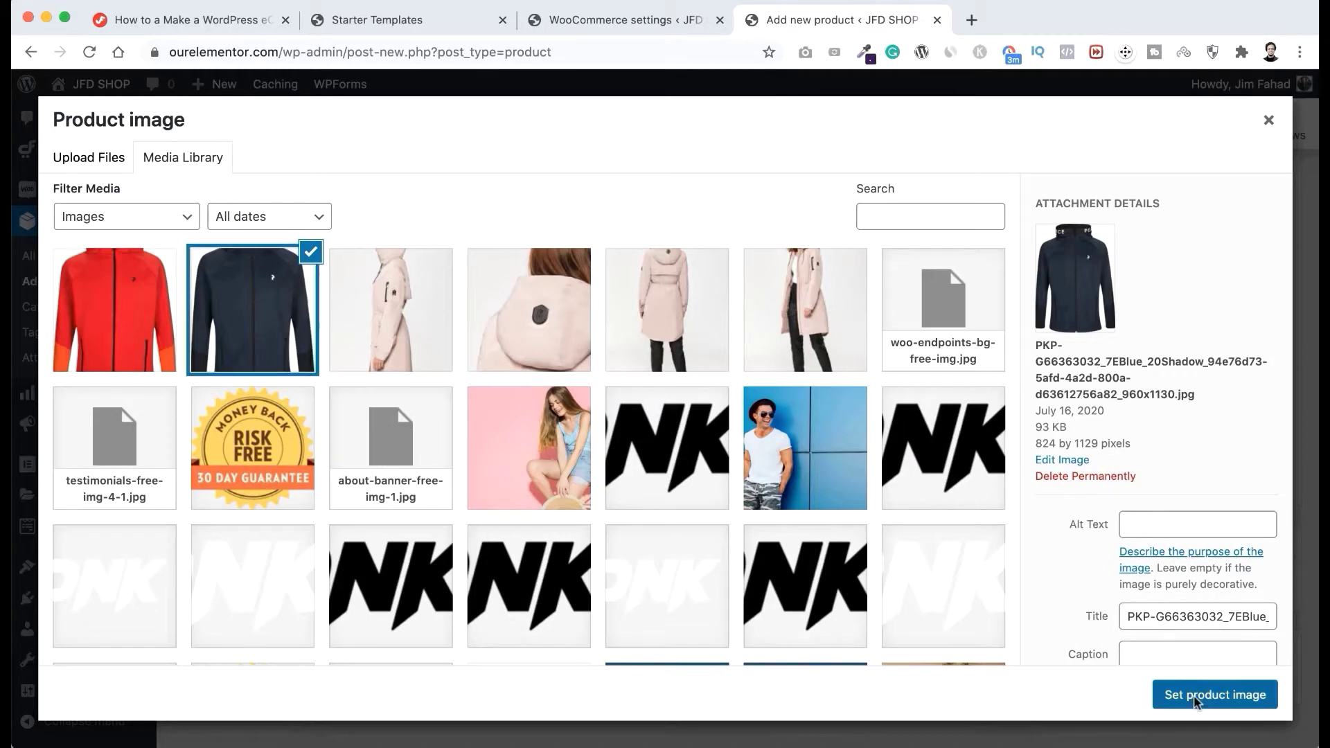
# Step: Add the red hoodie photo from the media library to the product gallery
pyautogui.scroll(-3, 1195, 696)
pyautogui.scroll(-2, 1195, 690)
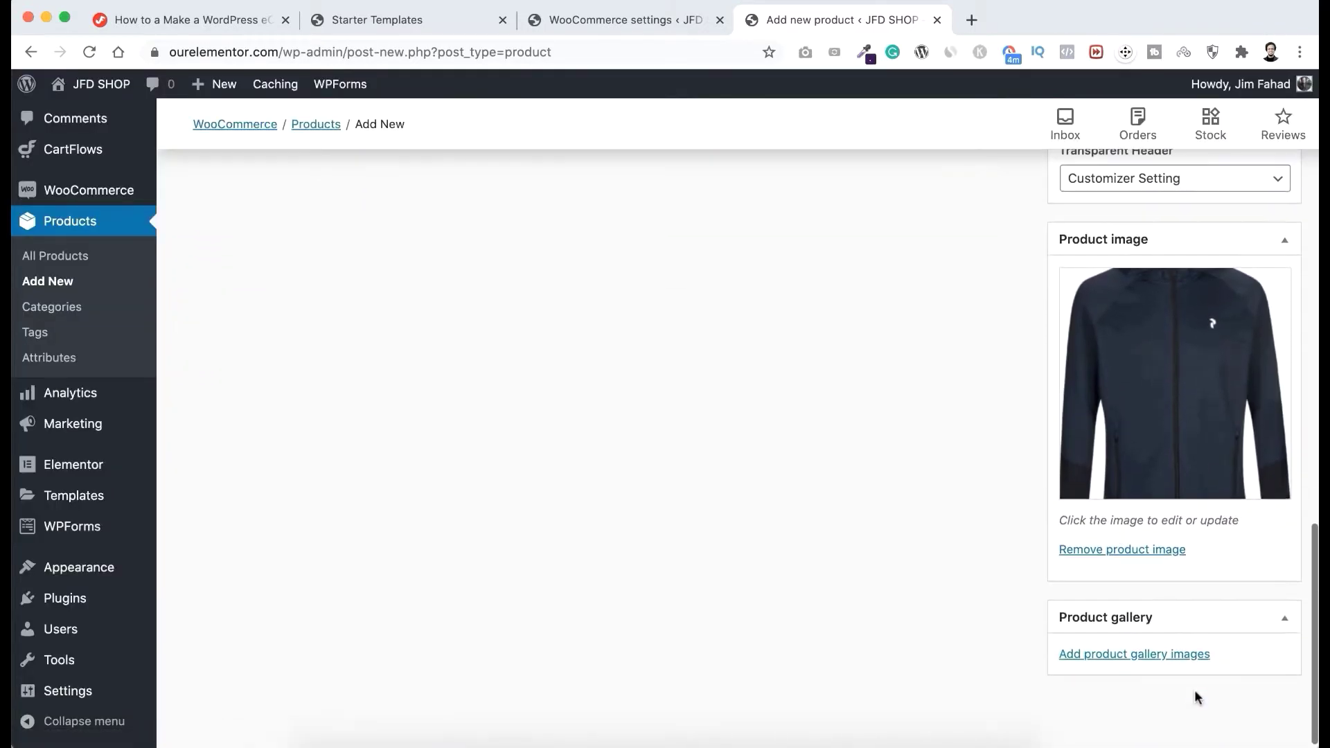
pyautogui.click(1145, 656)
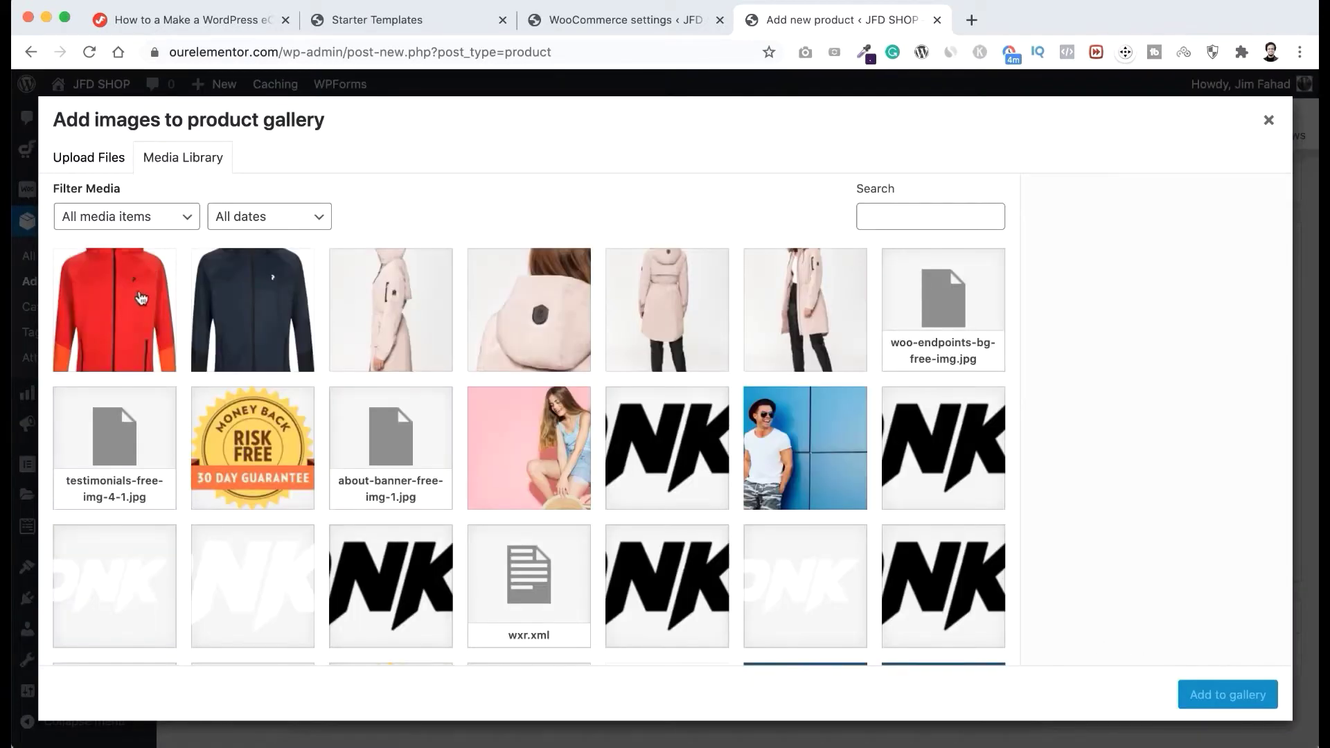
pyautogui.click(131, 302)
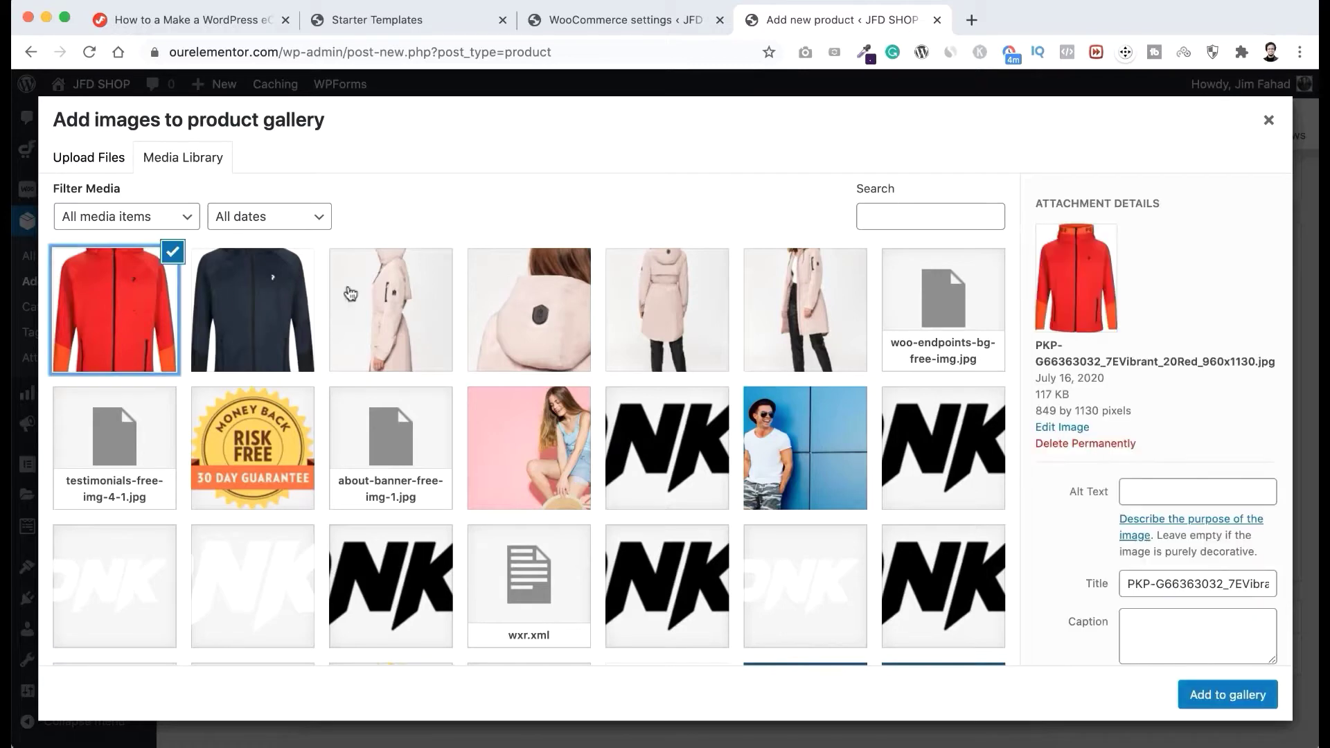
pyautogui.click(1212, 695)
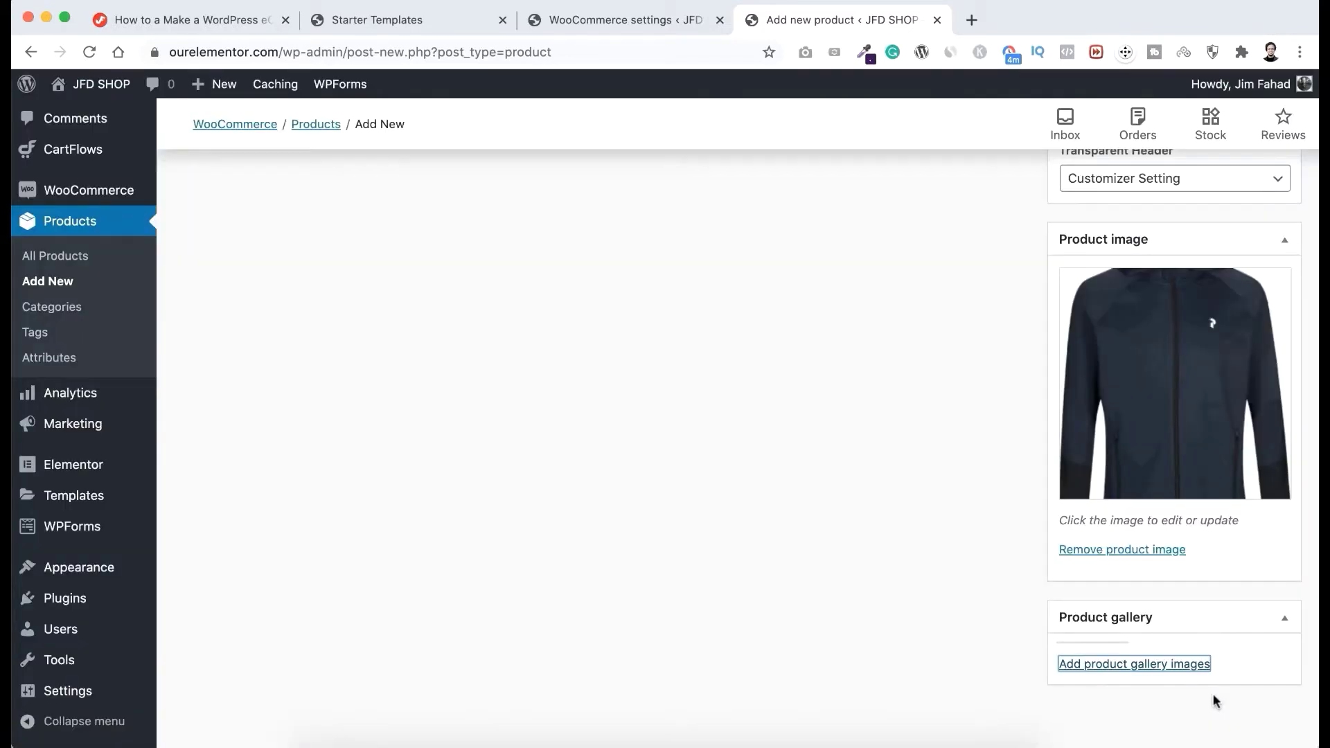
# Step: Change the product type to Variable product and set its SKU to a00123
pyautogui.scroll(8, 858, 518)
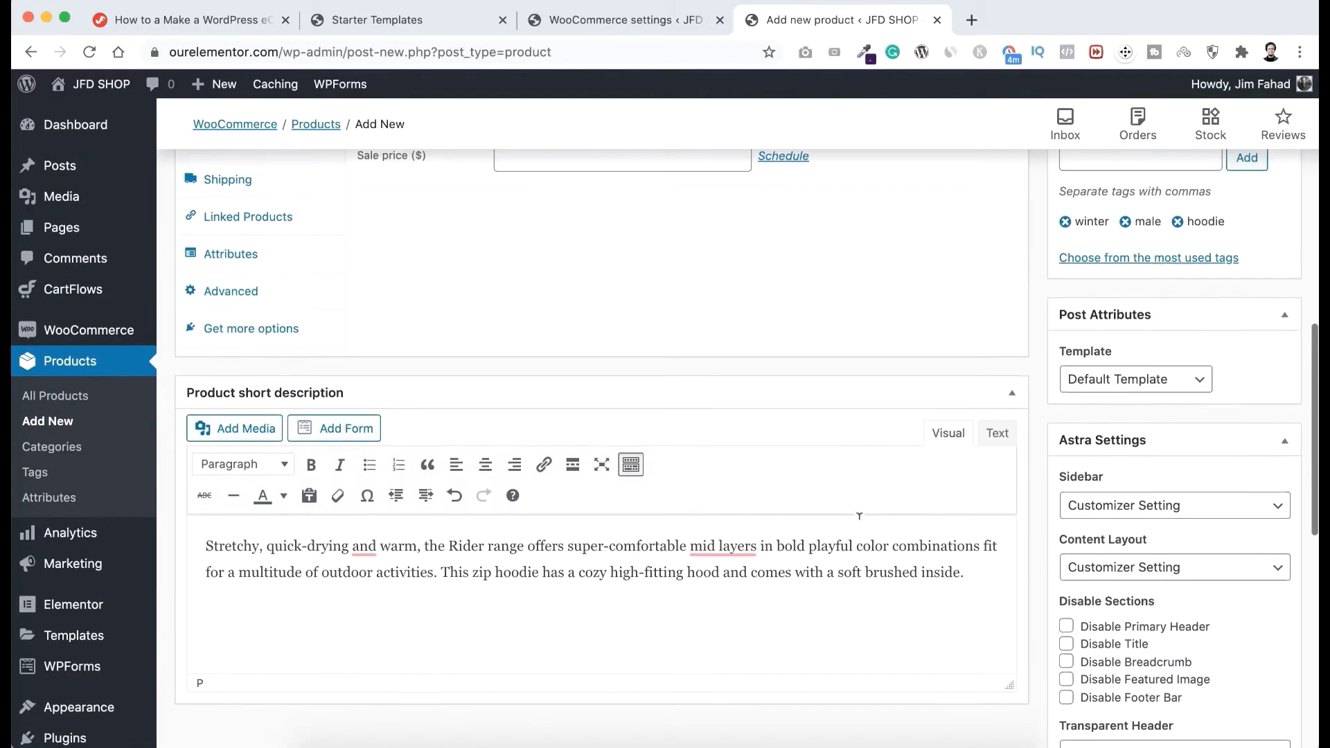
pyautogui.scroll(5, 859, 518)
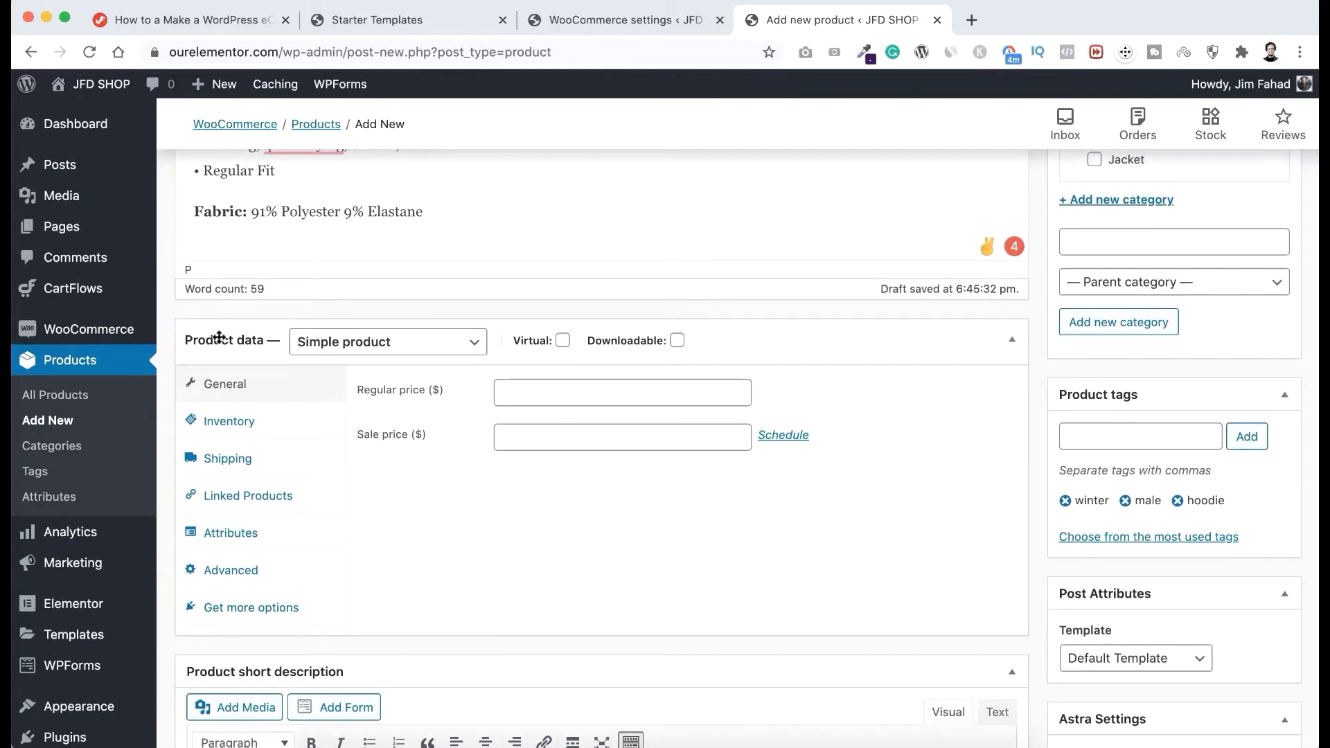
pyautogui.click(358, 344)
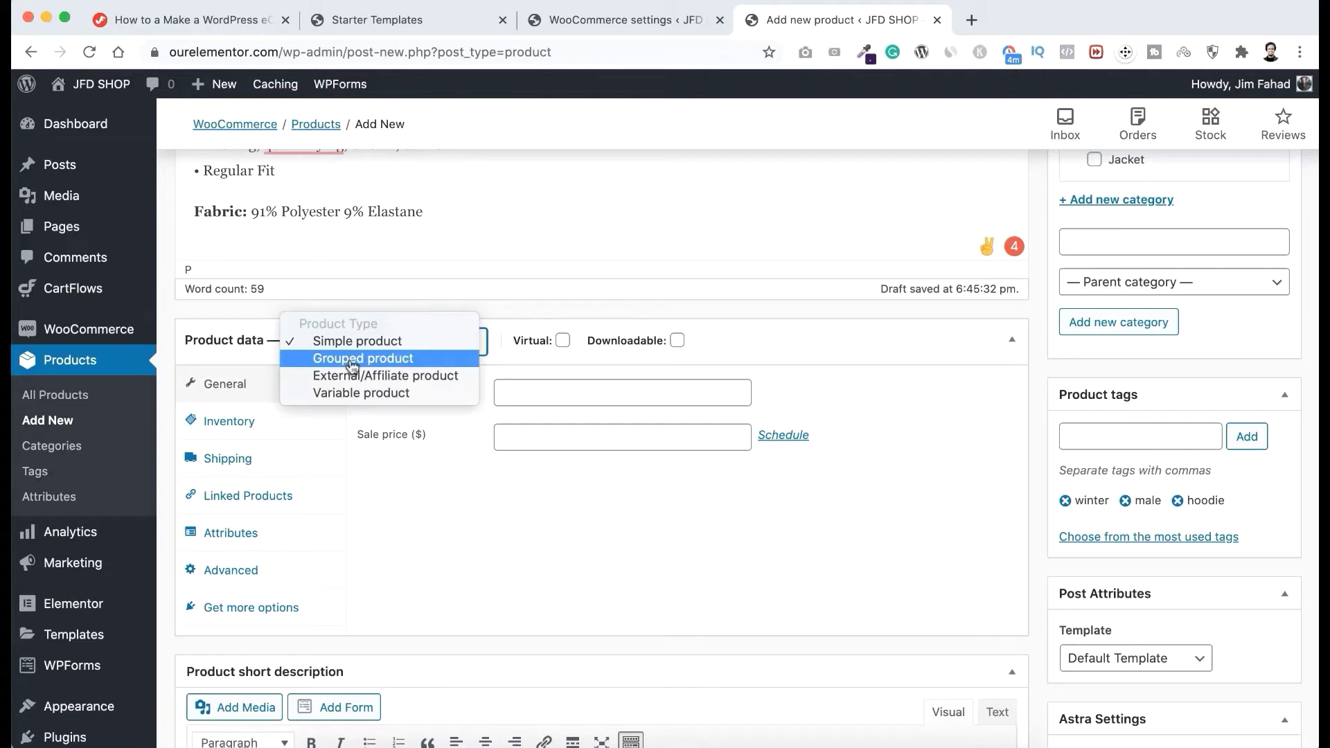
pyautogui.click(354, 395)
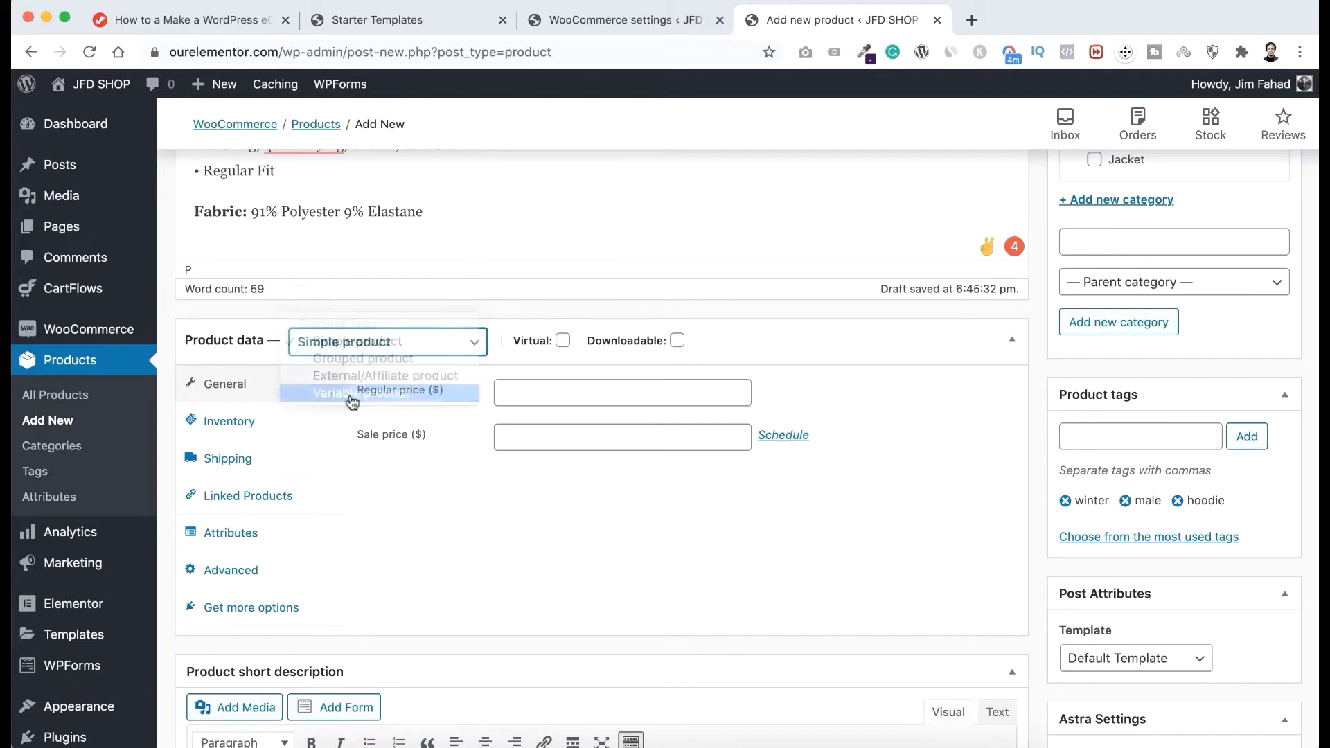
pyautogui.click(521, 387)
pyautogui.write('a00123')
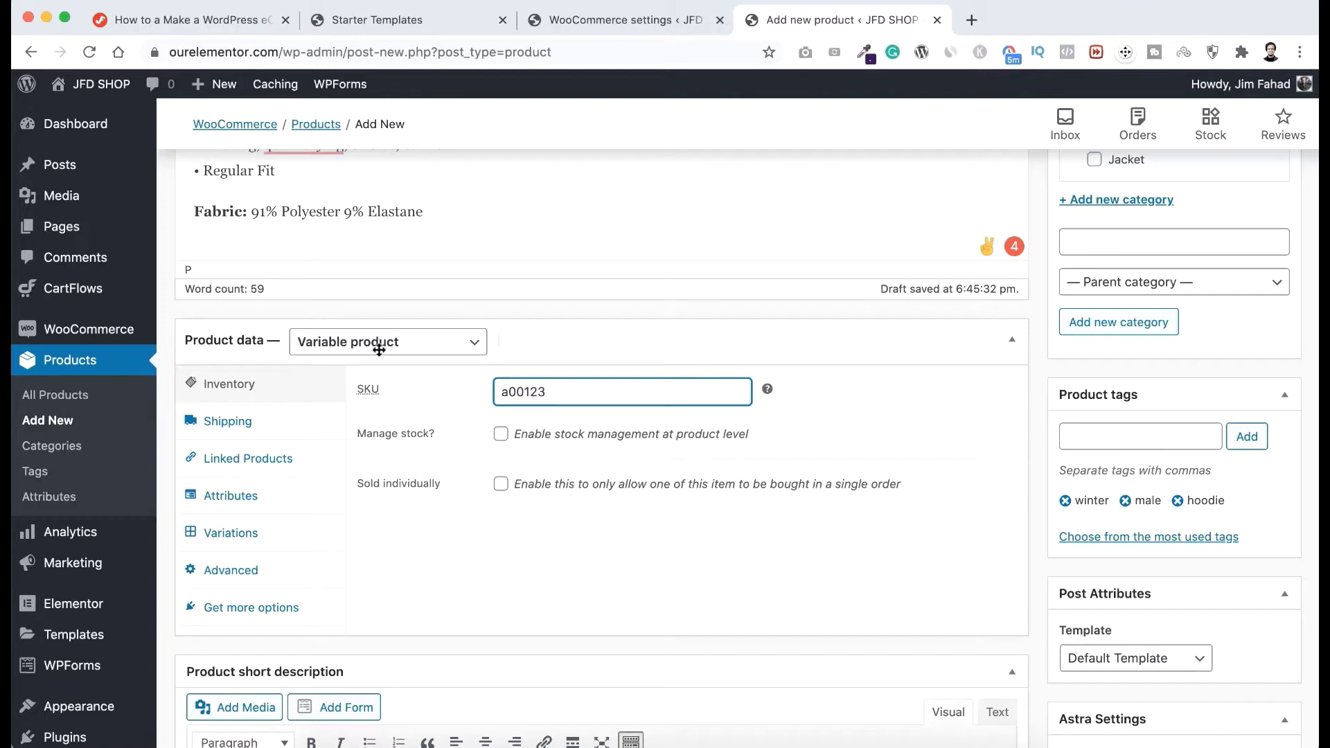
# Step: Add and save a custom product attribute Size with values S | M | L | XL, visible on the product page and used for variations
pyautogui.click(240, 502)
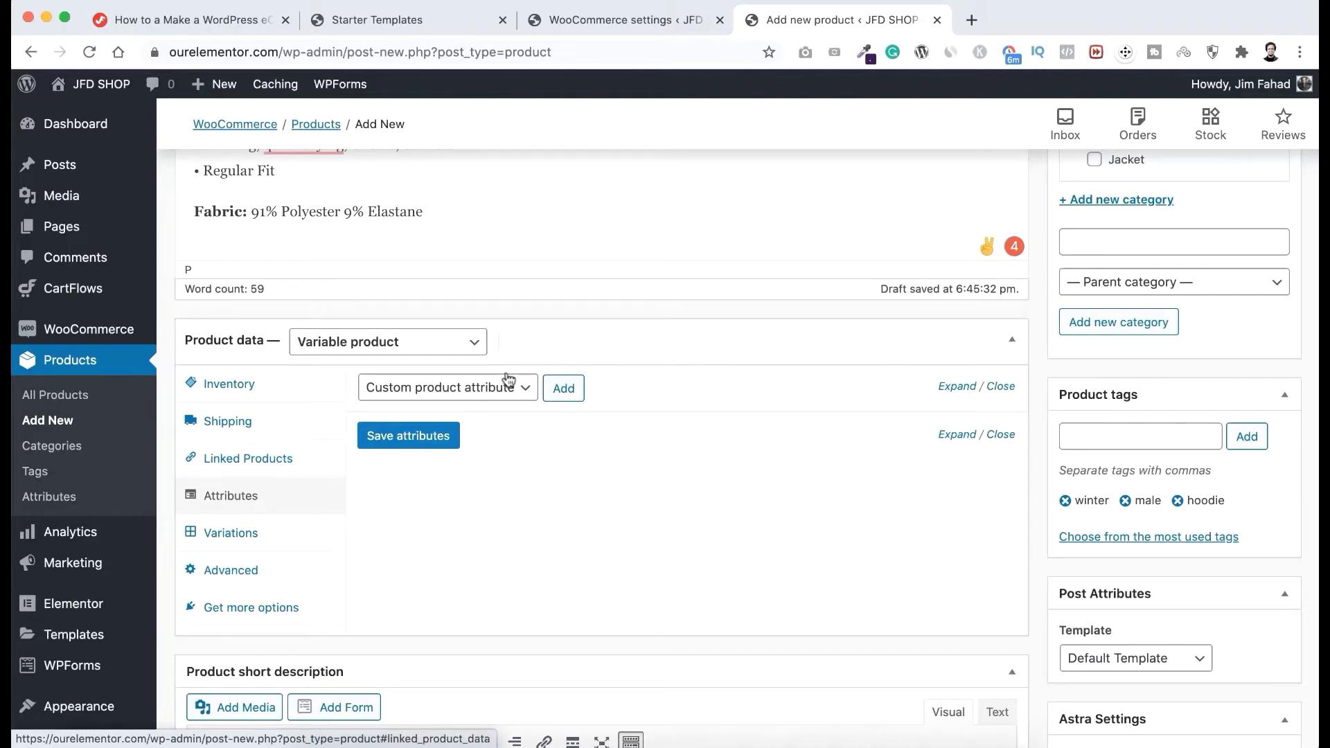
pyautogui.click(470, 388)
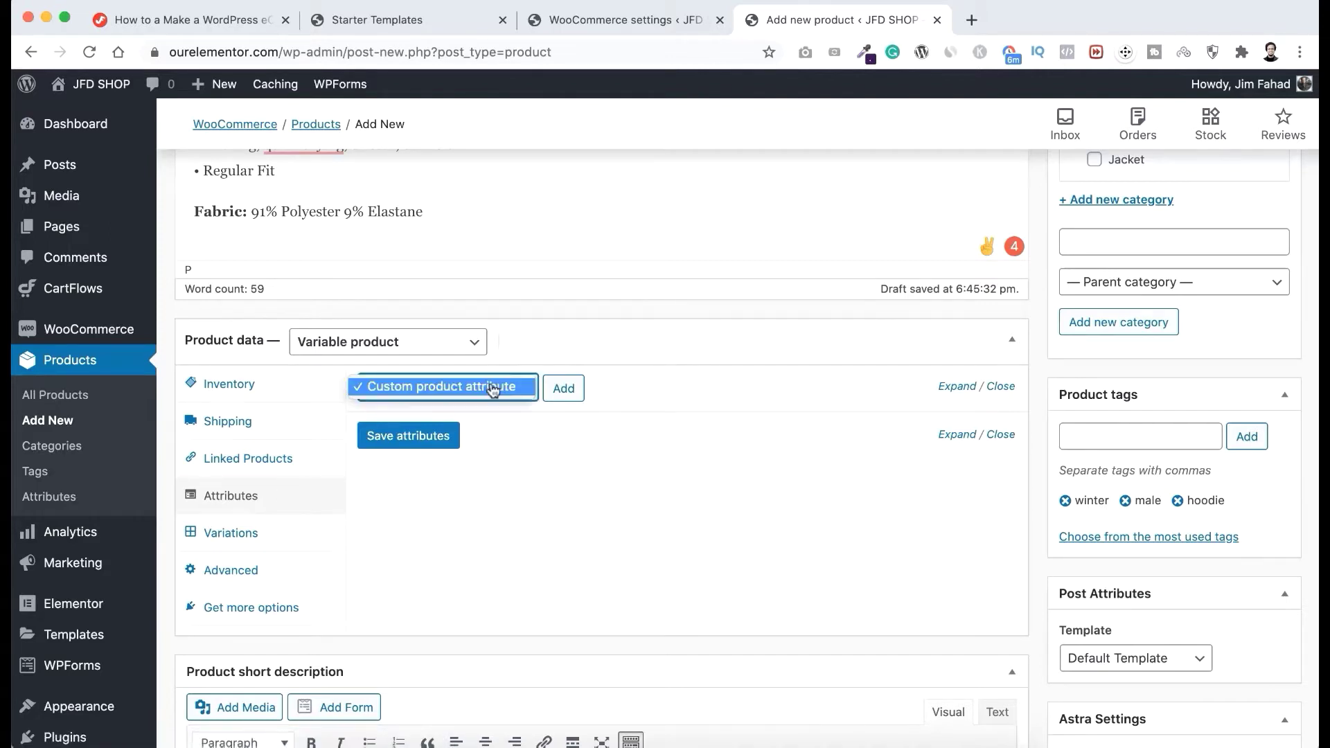
pyautogui.click(492, 389)
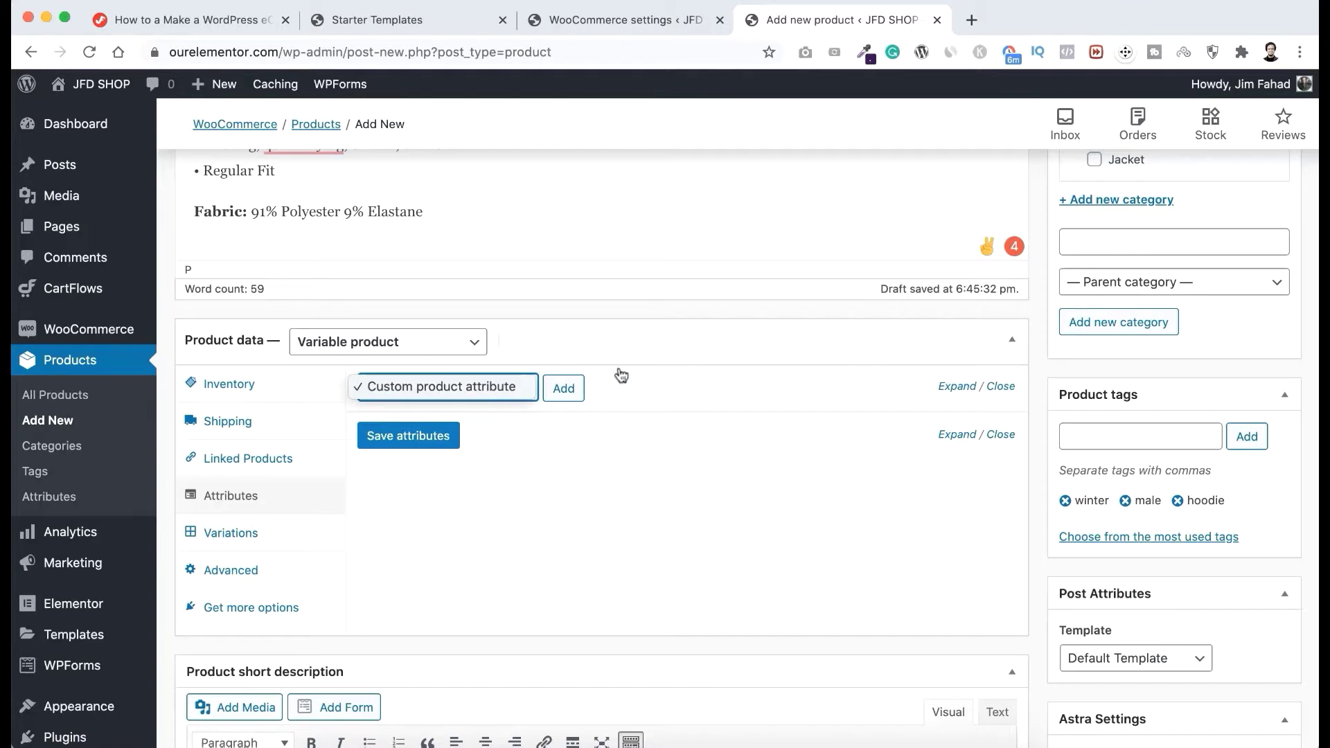
pyautogui.click(565, 388)
pyautogui.click(408, 499)
pyautogui.write('Size')
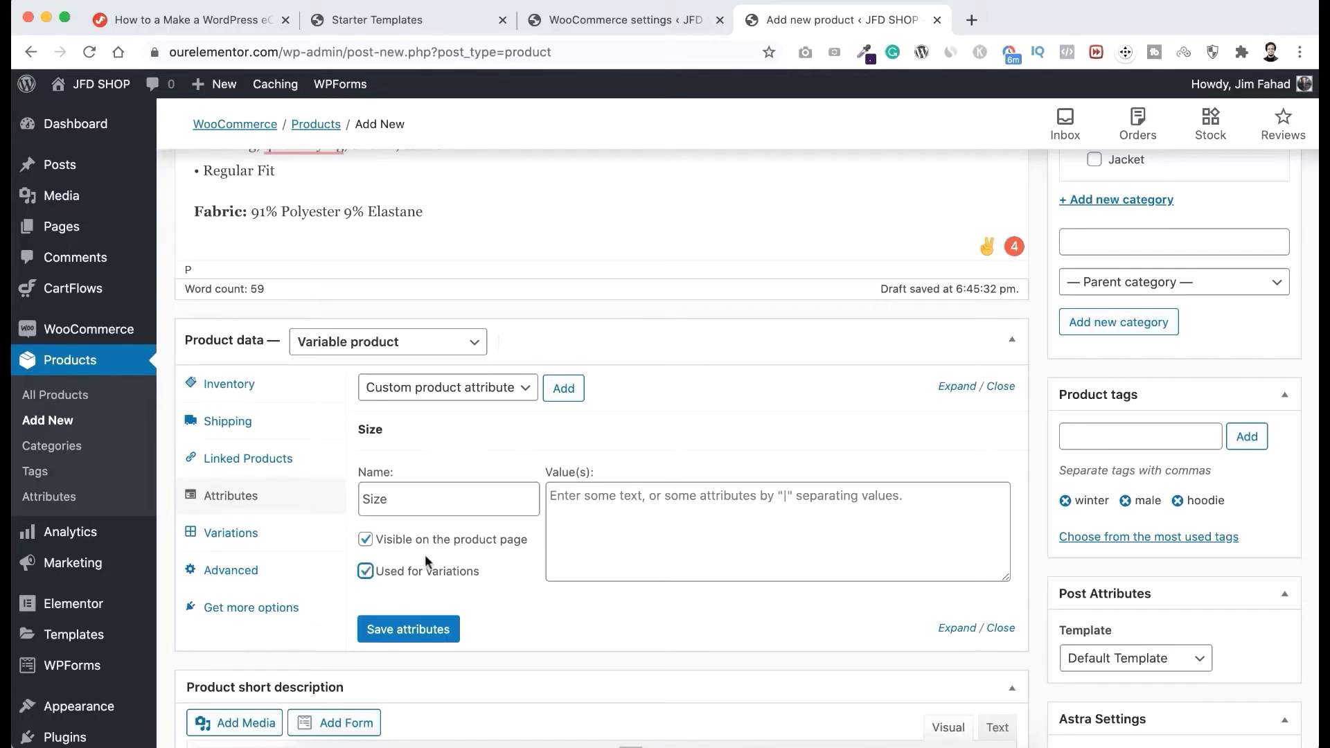
pyautogui.click(586, 495)
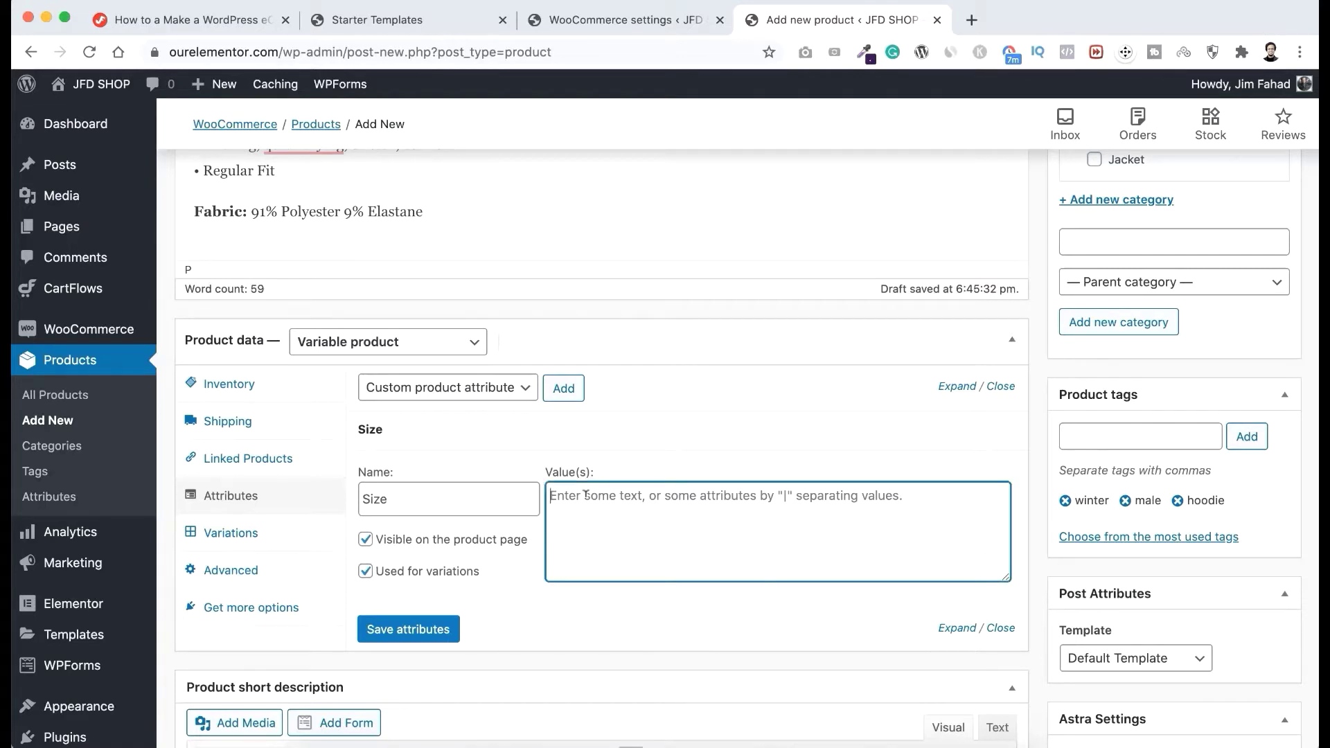
pyautogui.write('S |')
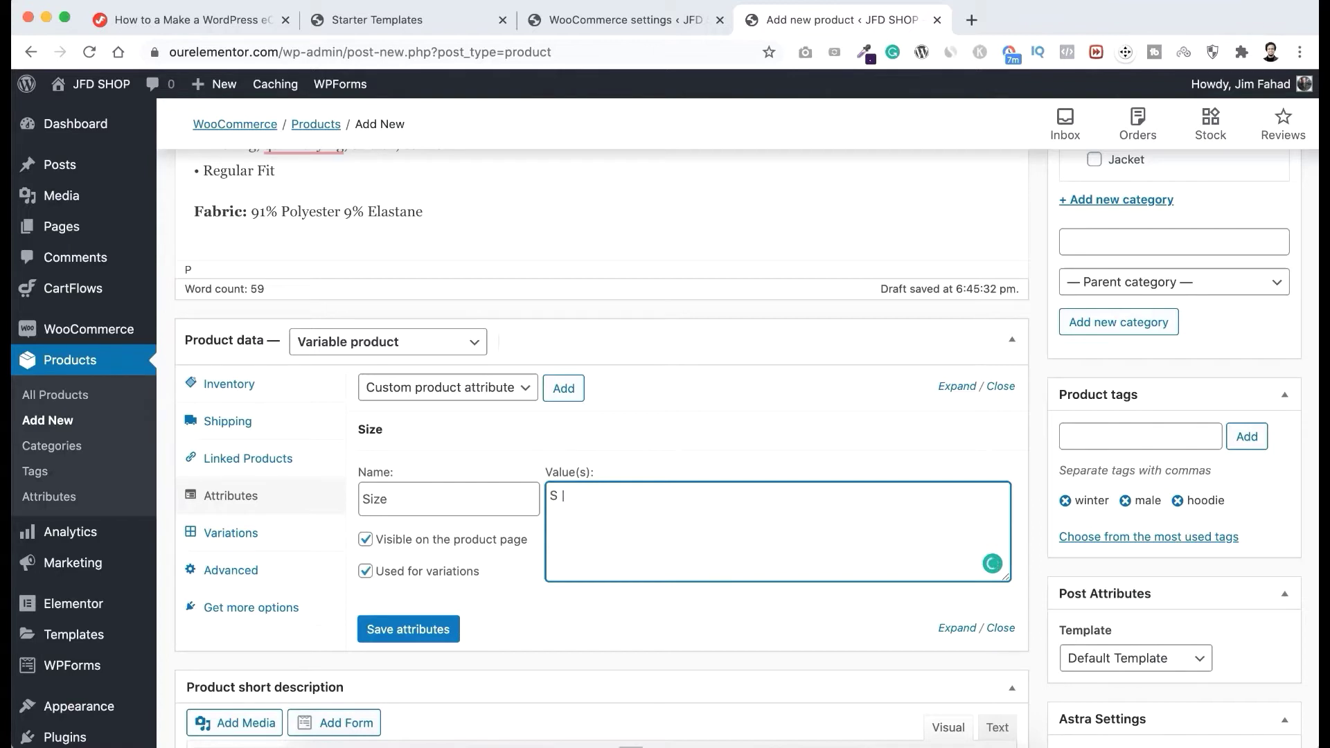
pyautogui.write('M')
pyautogui.write('| L | XL')
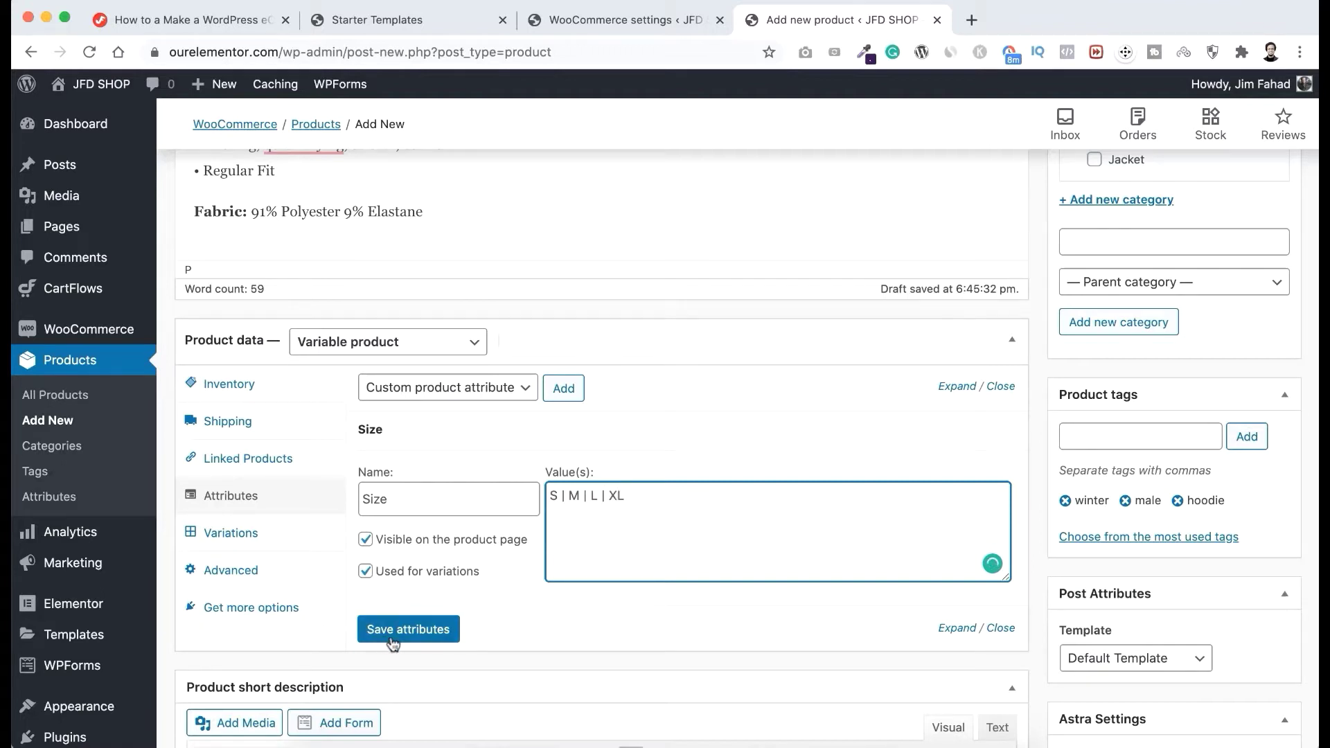
pyautogui.click(427, 631)
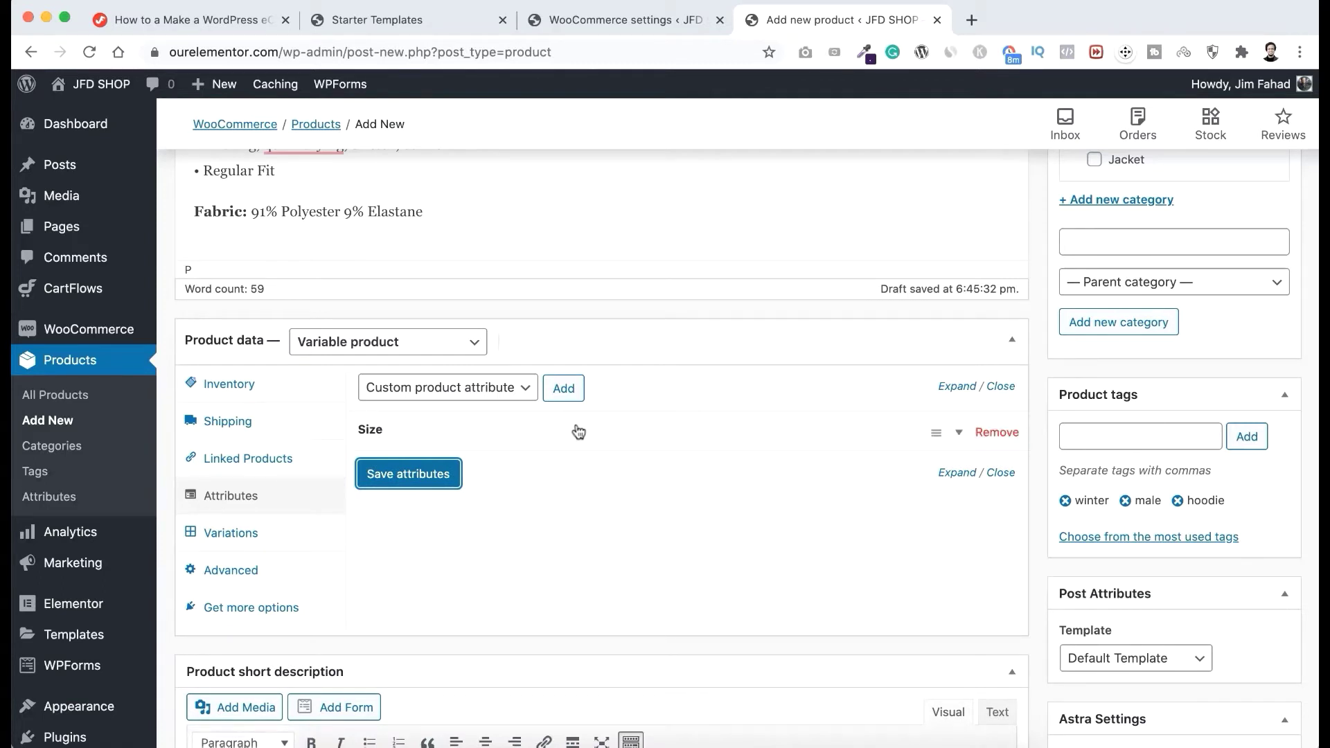
# Step: Add and save a custom attribute Color with values Black | Red, visible on the product page and used for variations
pyautogui.click(567, 392)
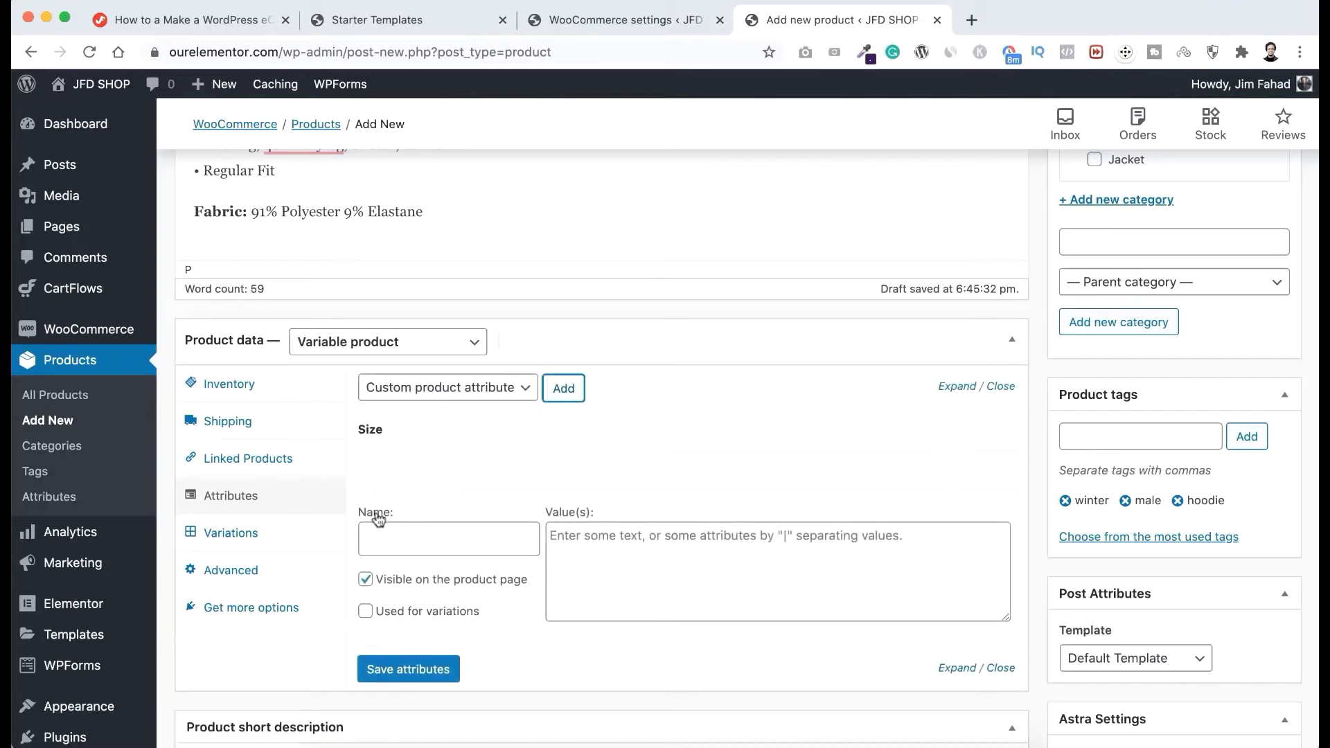
pyautogui.click(388, 538)
pyautogui.write('Color')
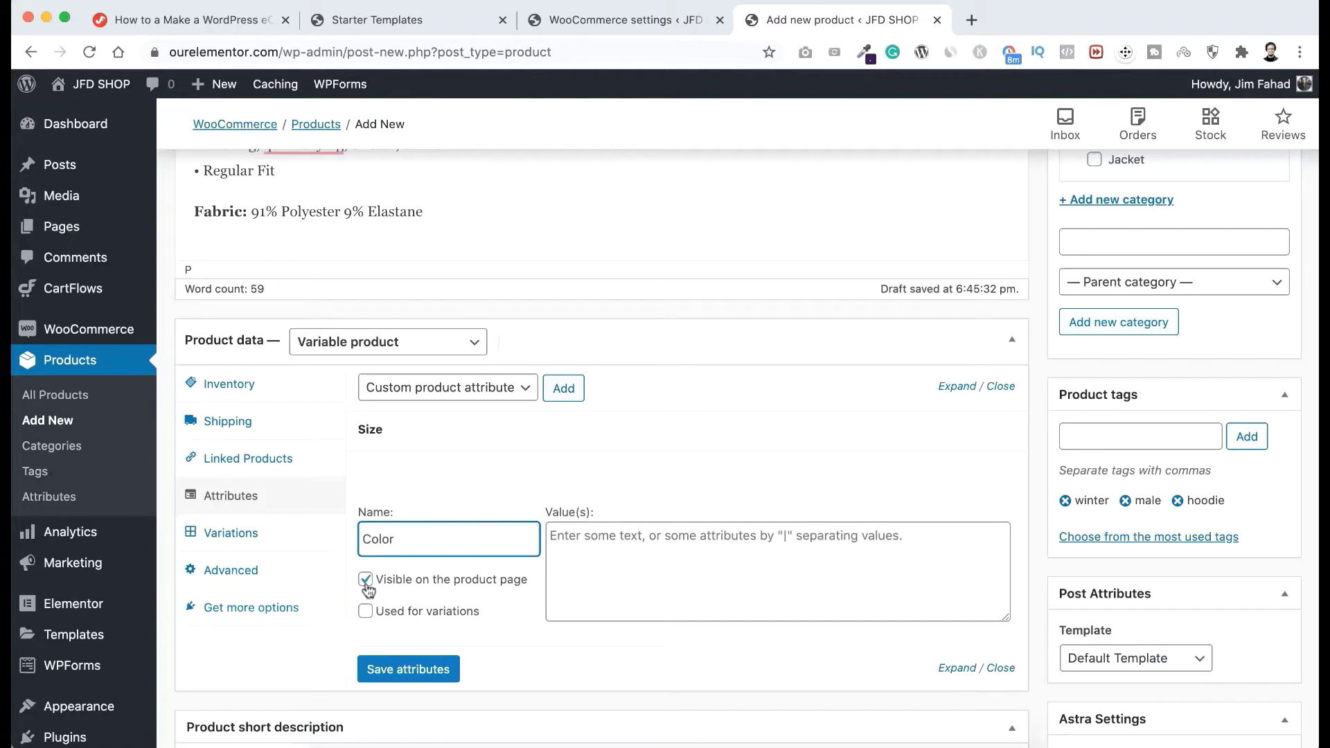
pyautogui.click(365, 611)
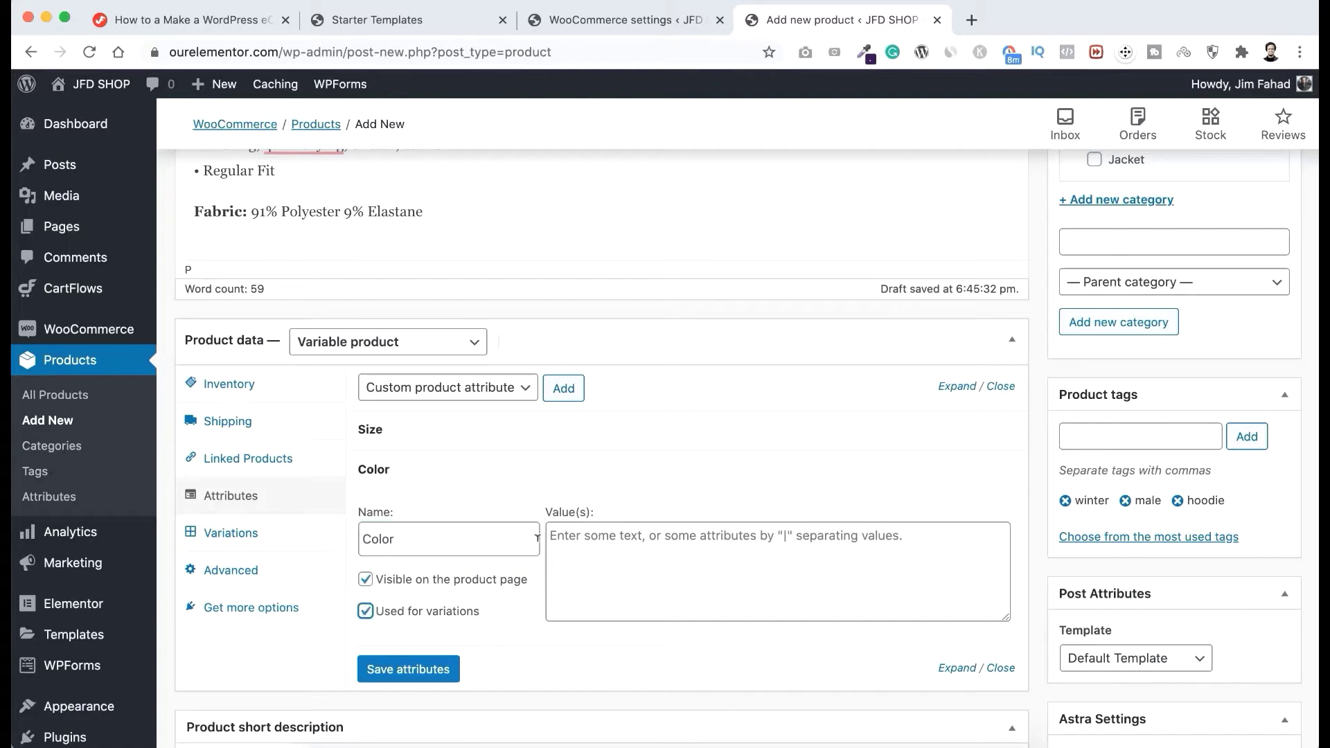
pyautogui.click(587, 536)
pyautogui.write('Black |')
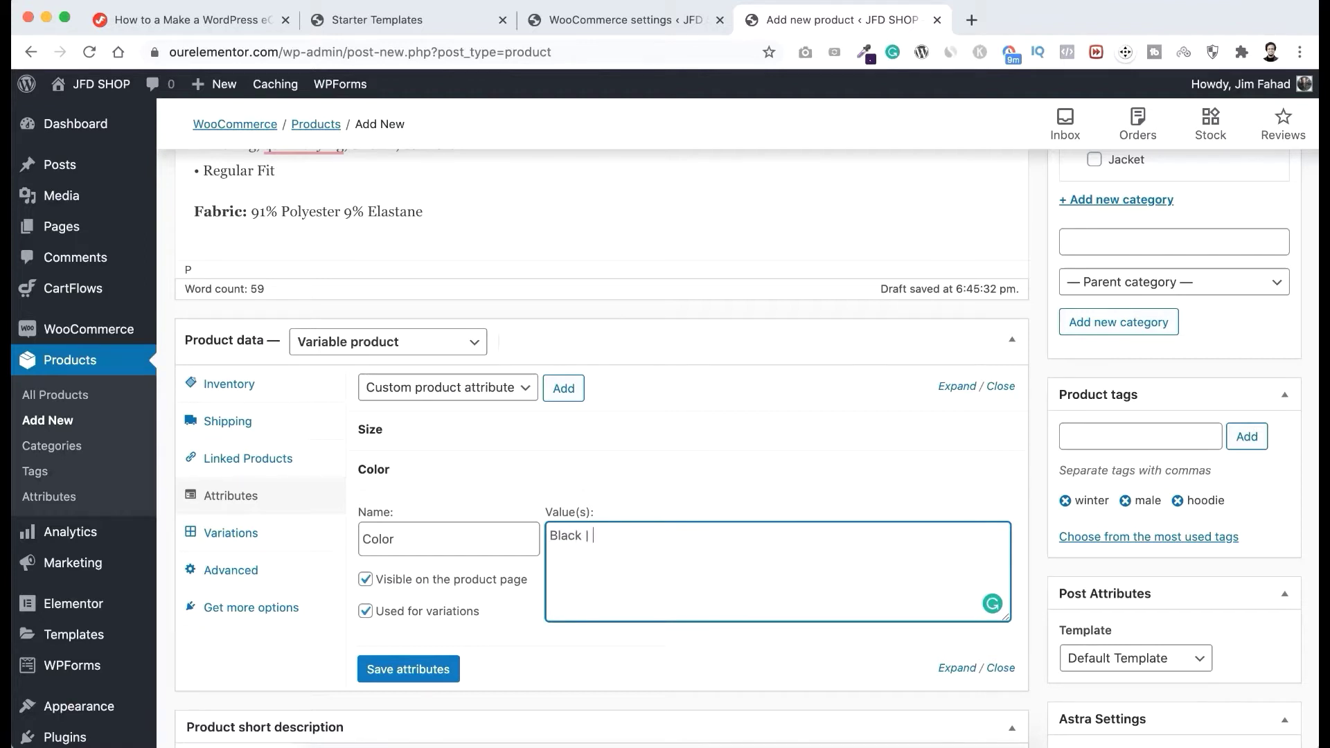
pyautogui.write('Red')
pyautogui.click(436, 670)
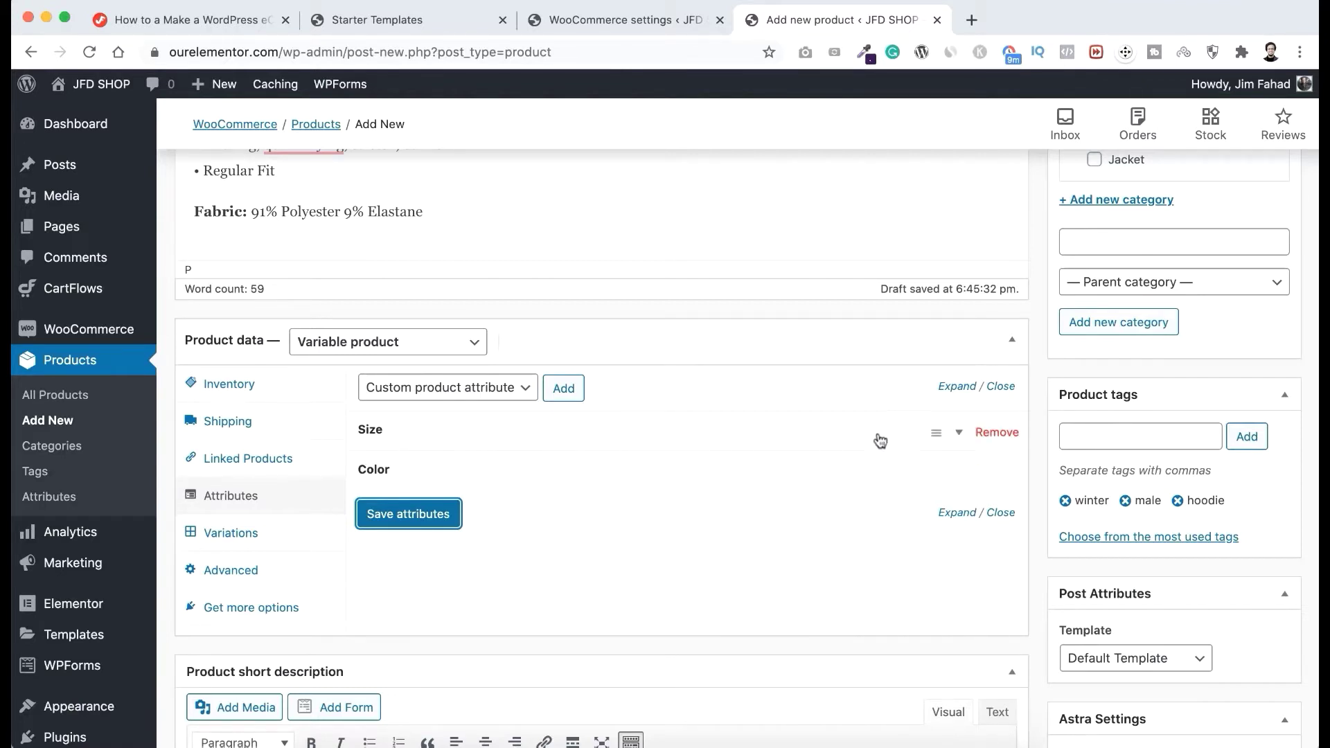
# Step: Check the saved Size and Color attributes, and create variations from all attributes
pyautogui.click(834, 435)
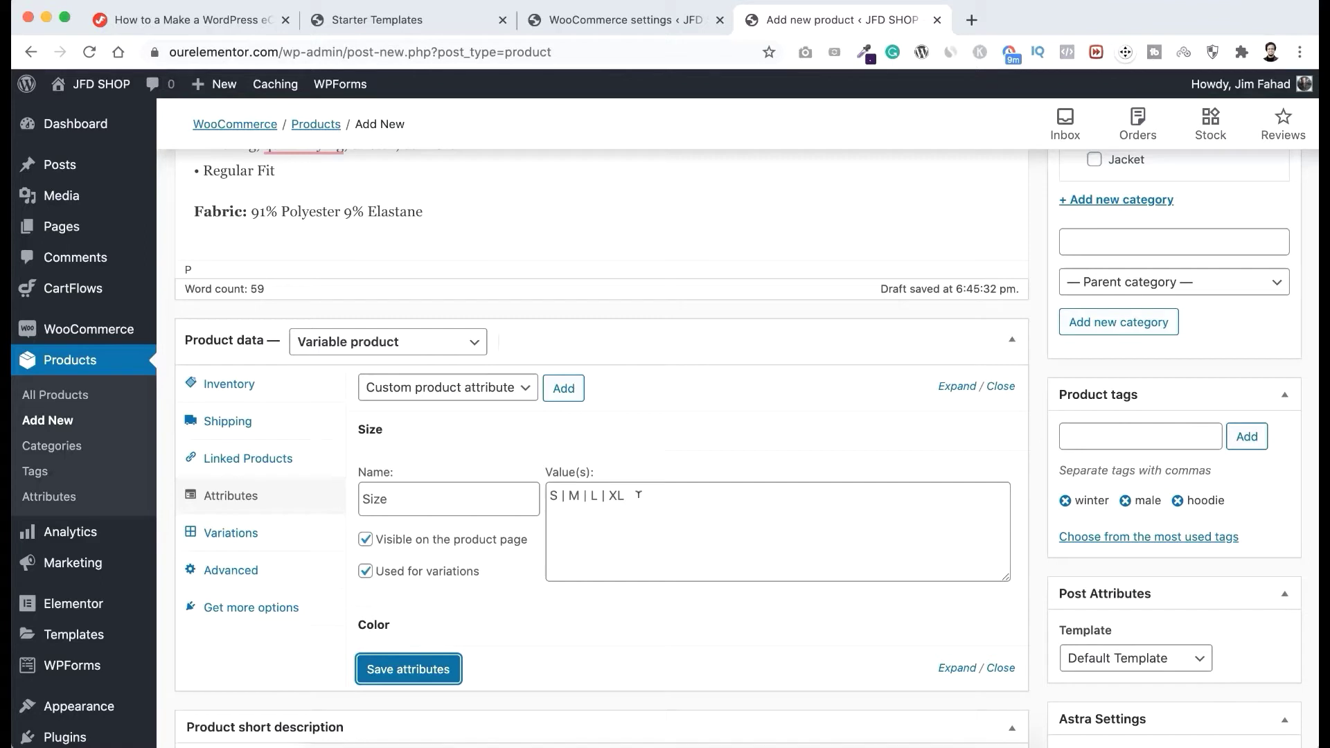
pyautogui.scroll(-1, 743, 541)
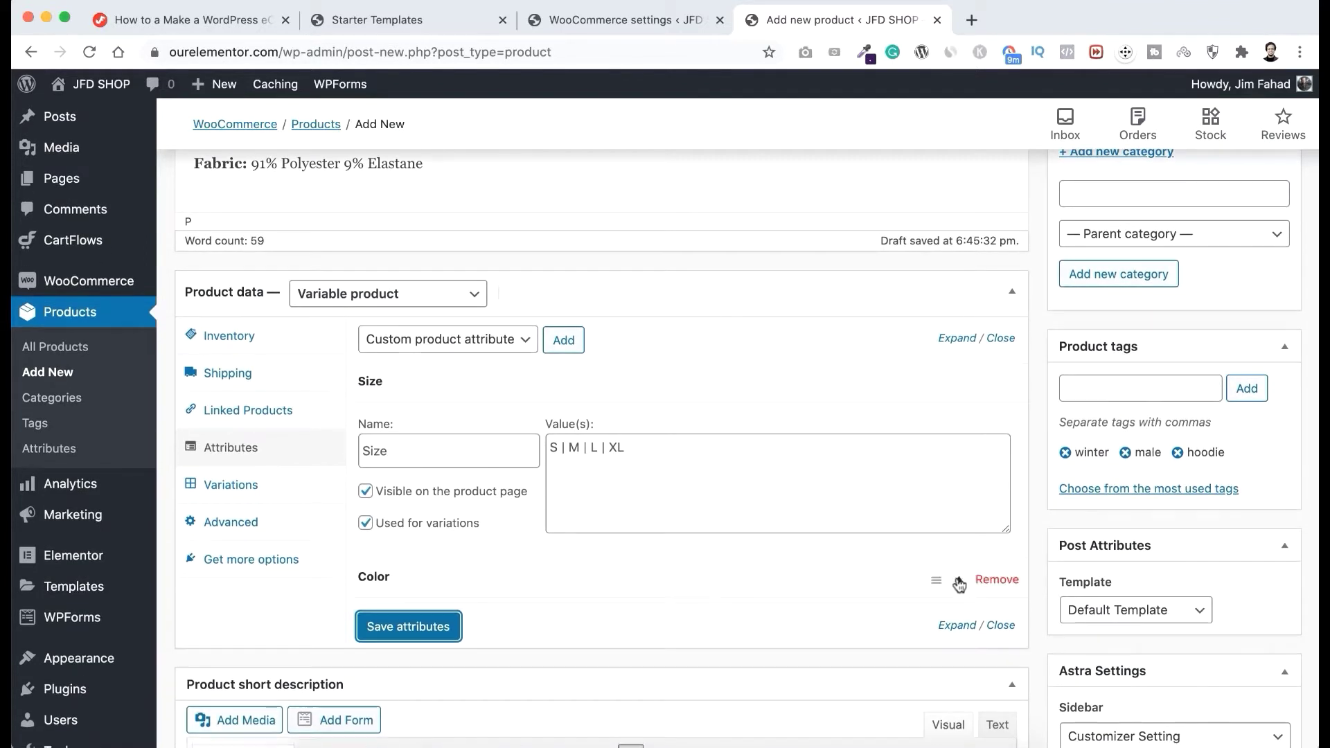
pyautogui.click(958, 585)
pyautogui.scroll(-2, 774, 634)
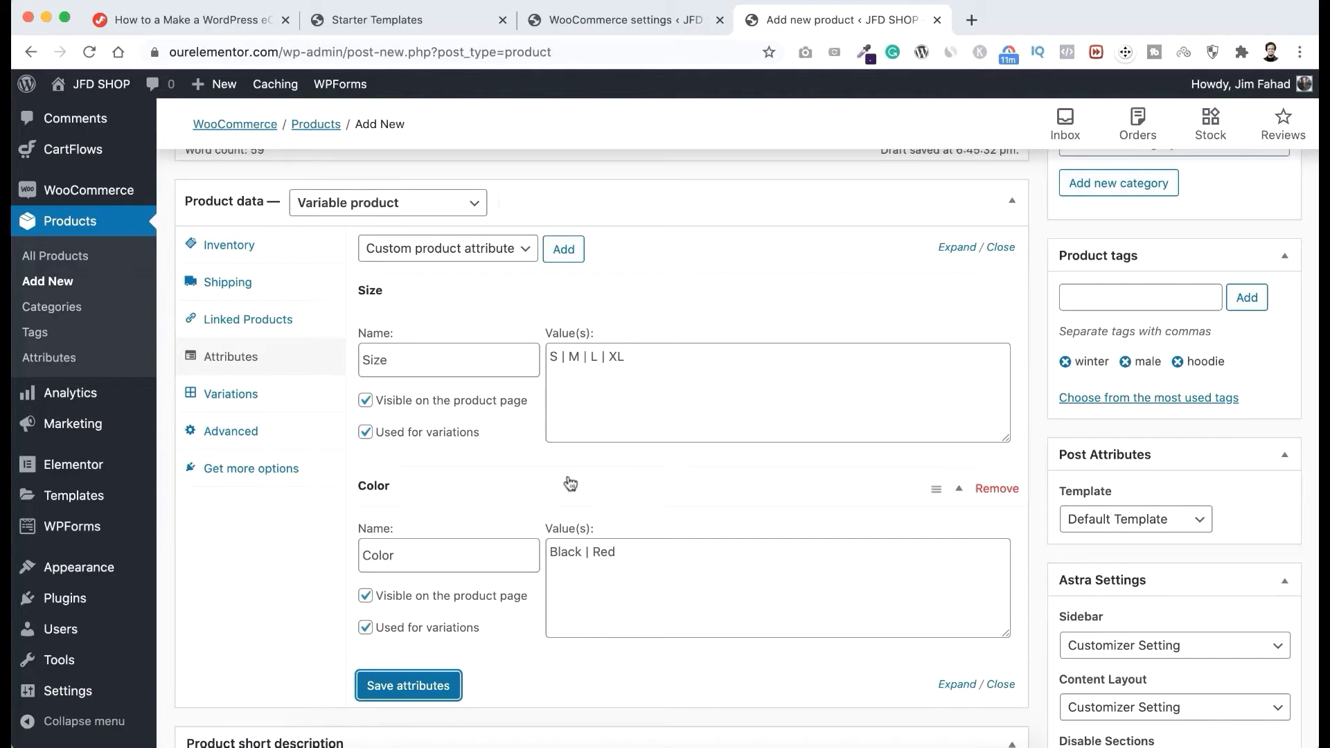
pyautogui.click(250, 397)
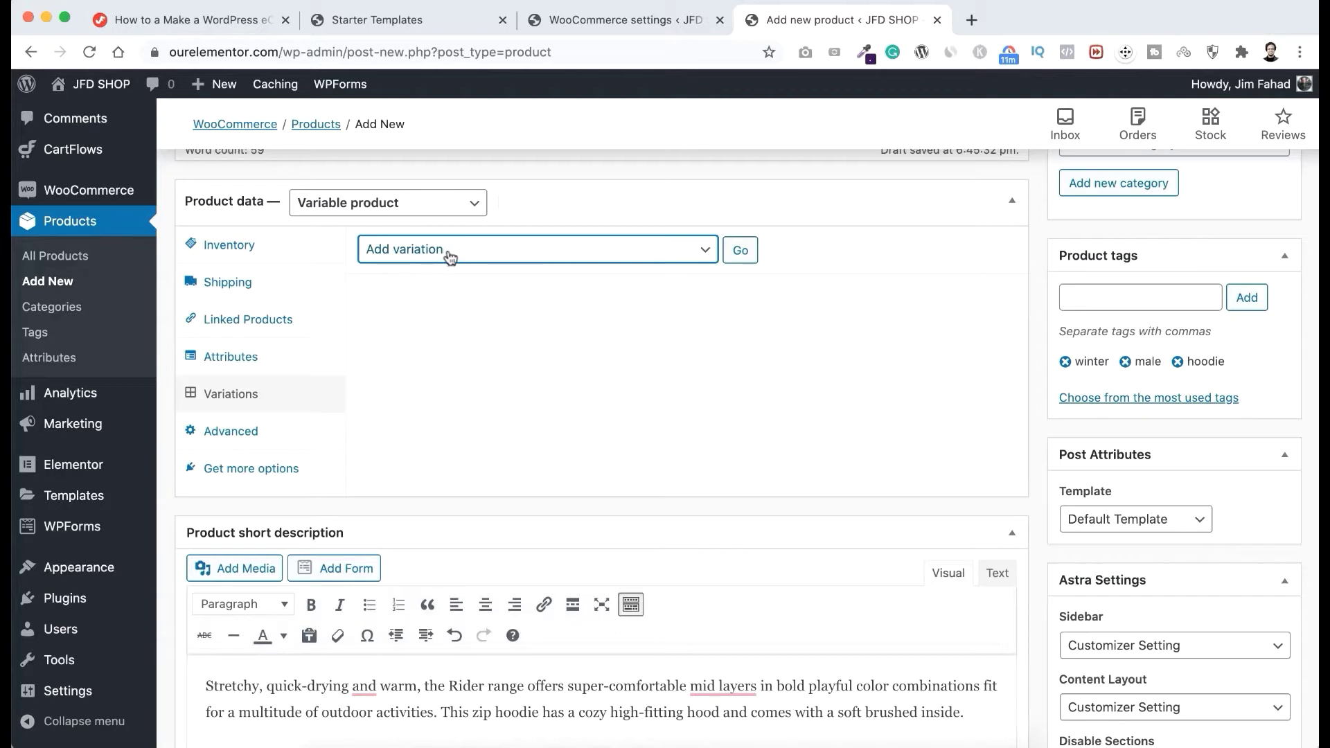
pyautogui.click(517, 250)
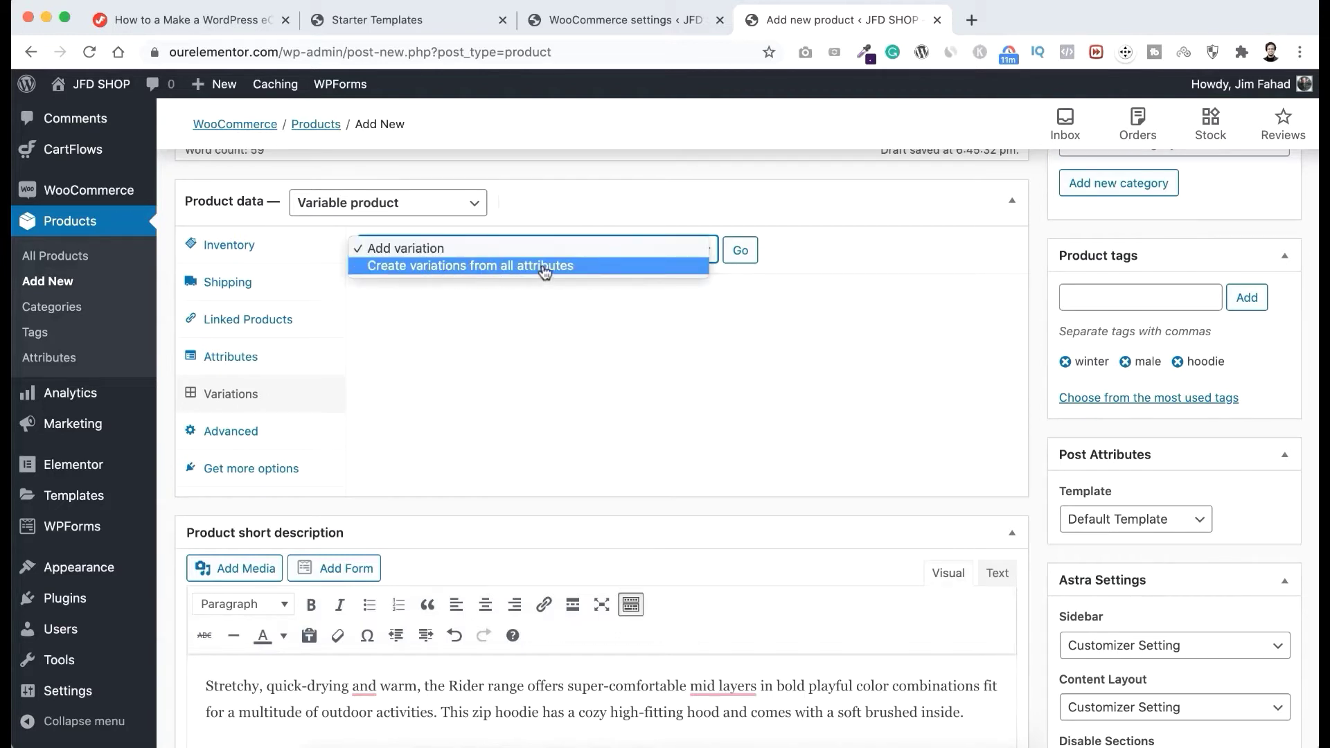
pyautogui.click(572, 269)
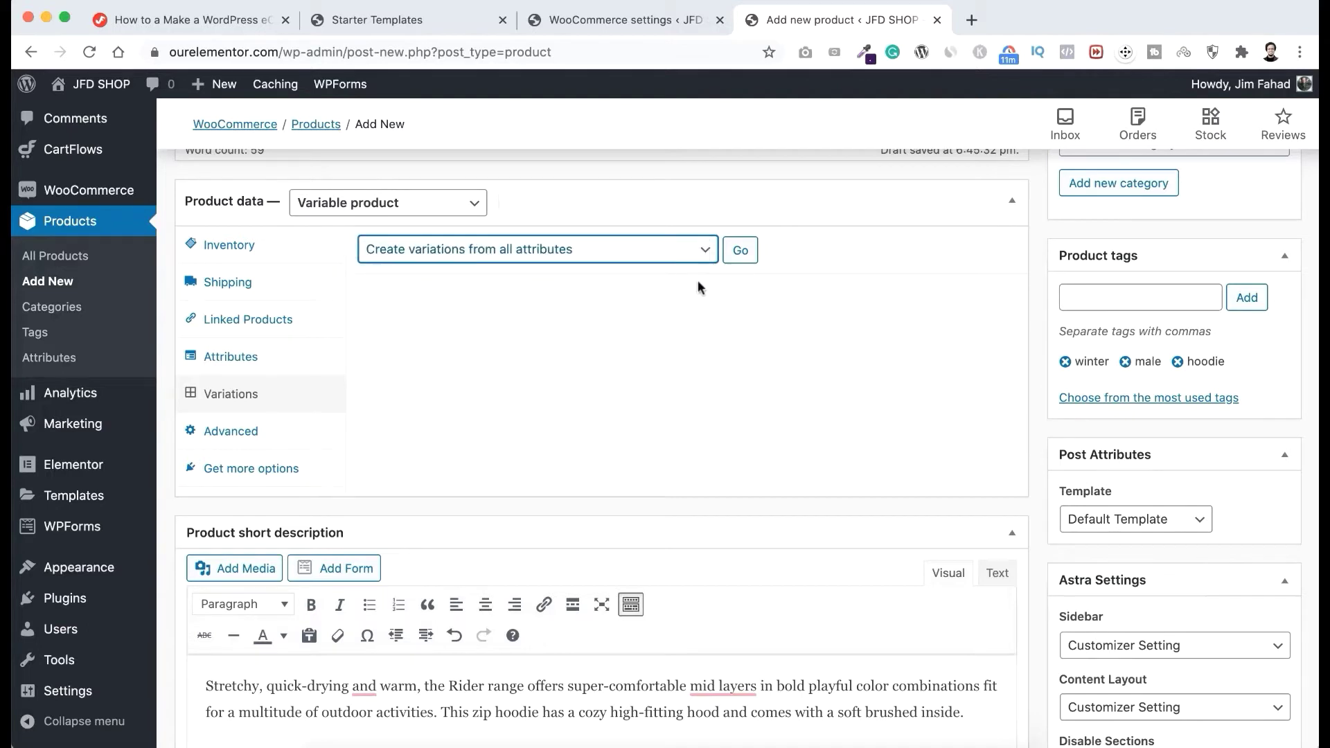
pyautogui.click(755, 250)
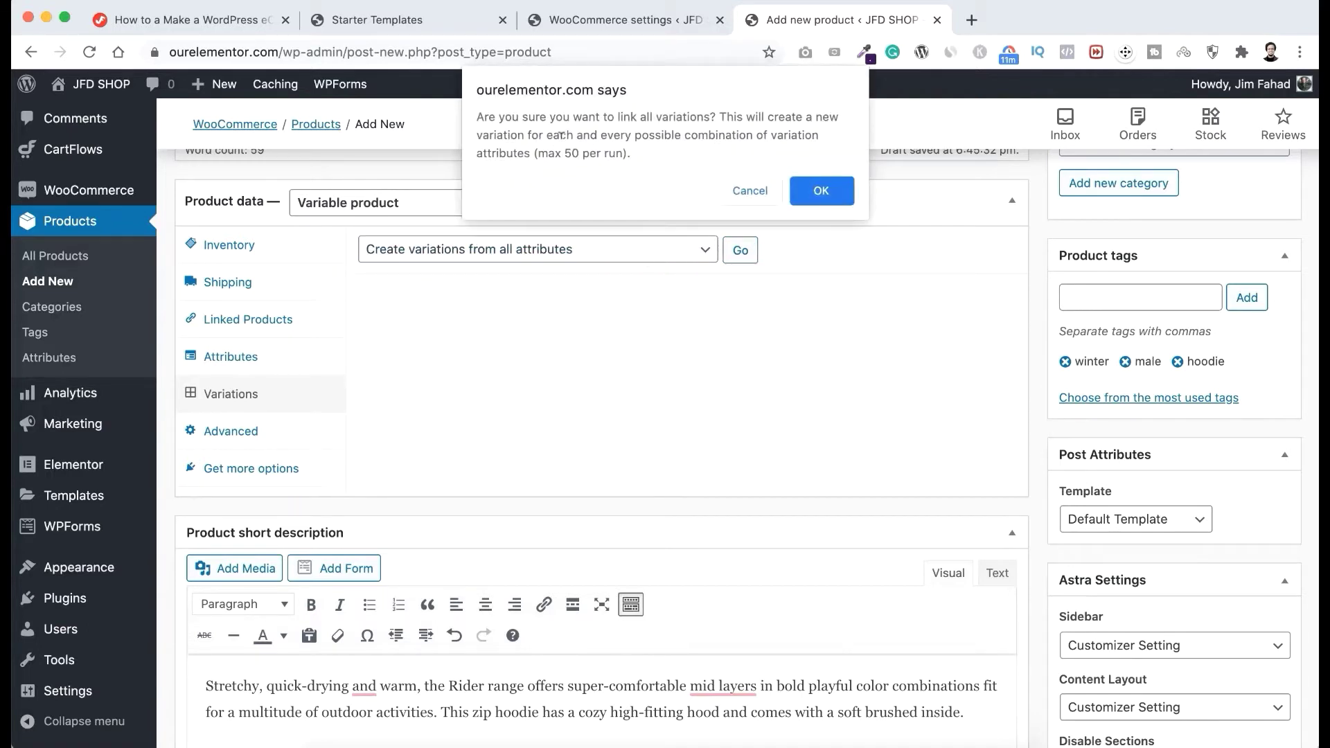
pyautogui.click(820, 192)
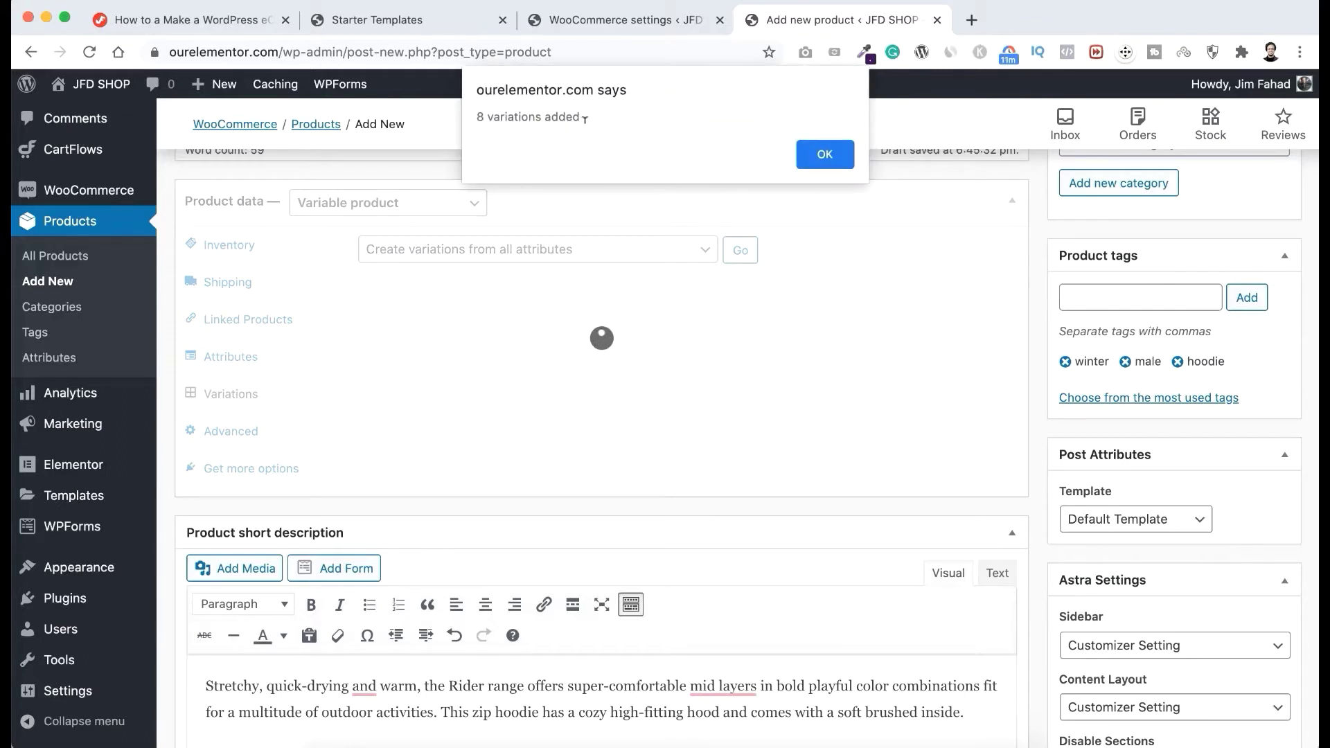
pyautogui.click(822, 154)
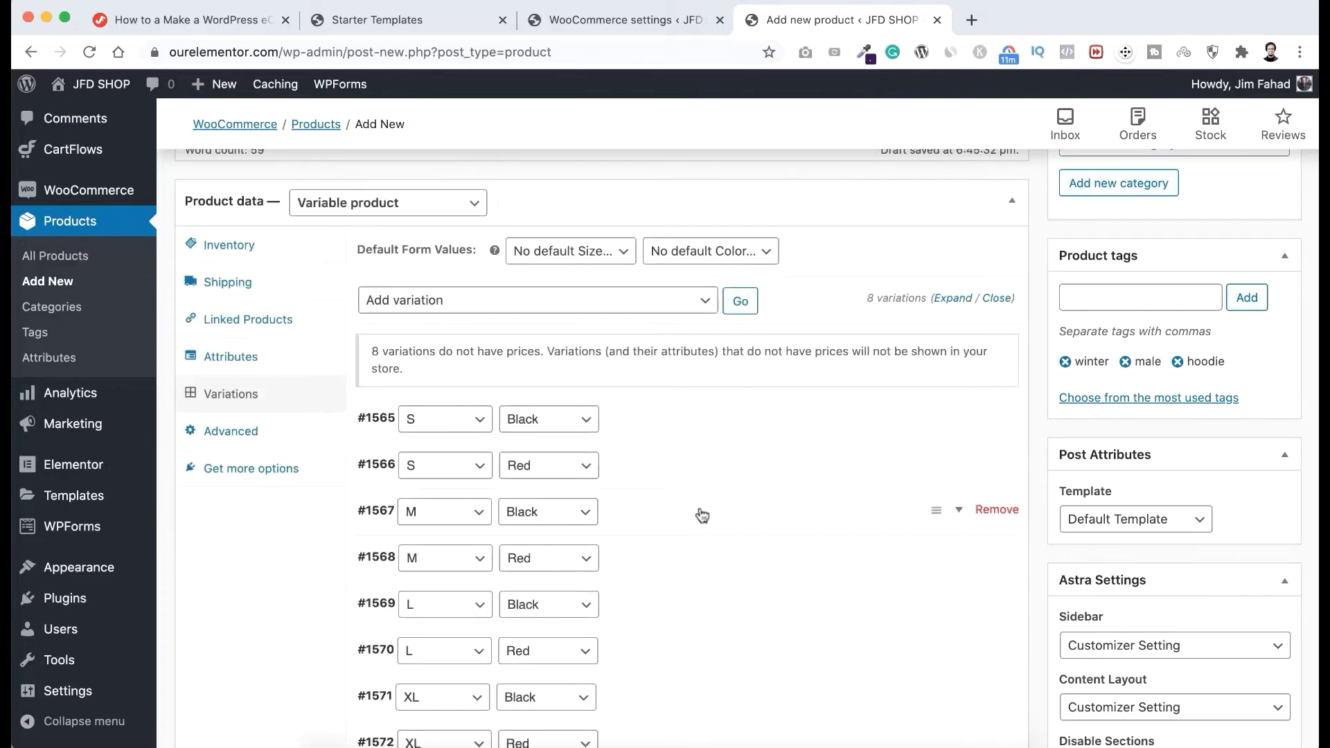
# Step: Look through the list of generated variations and inspect the detail fields of the S Black variation
pyautogui.scroll(-2, 703, 510)
pyautogui.scroll(-3, 703, 510)
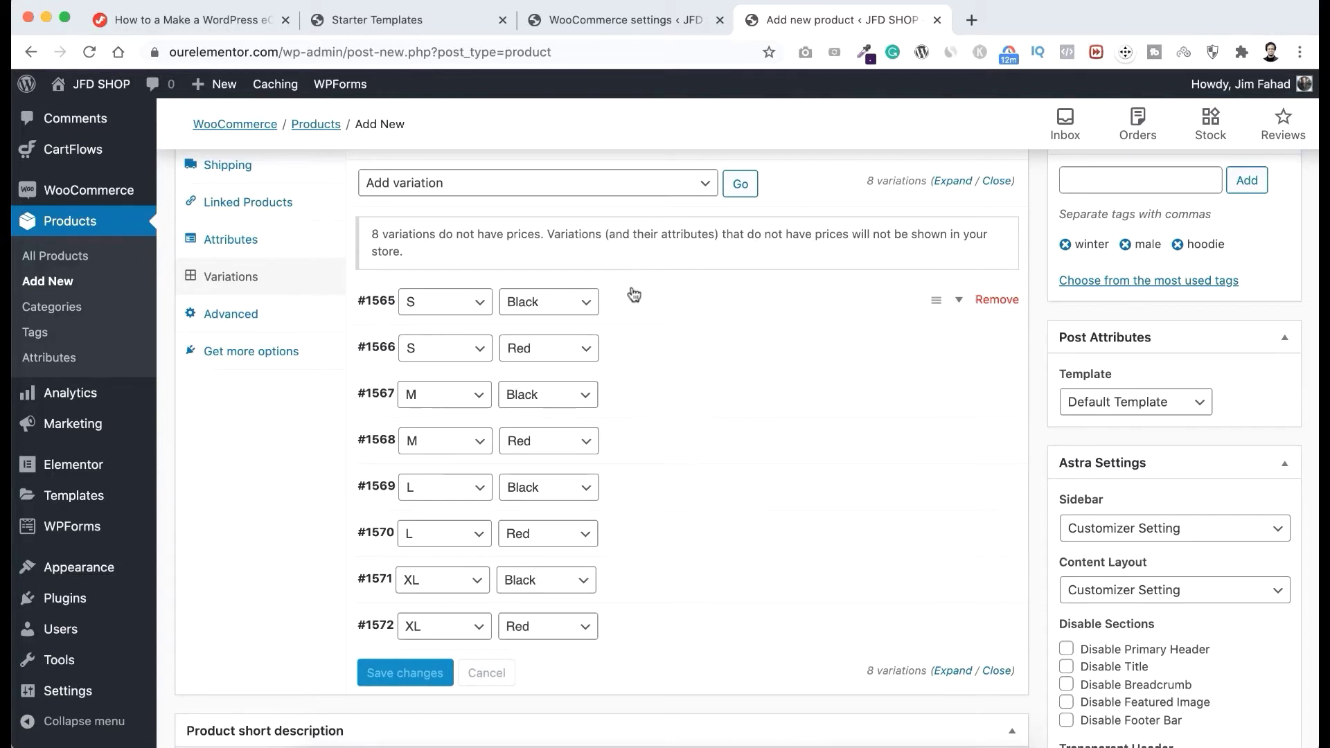
pyautogui.click(961, 305)
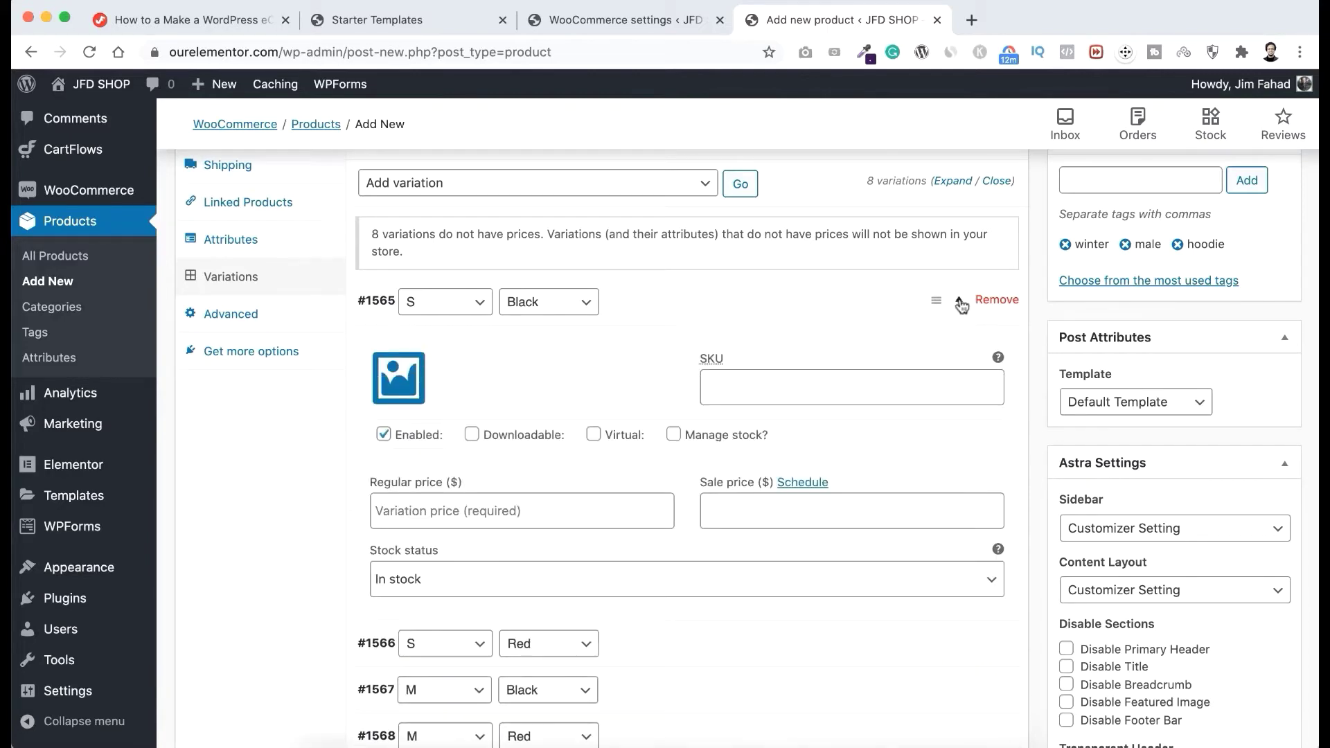
pyautogui.scroll(1, 962, 308)
pyautogui.click(960, 309)
pyautogui.scroll(1, 925, 308)
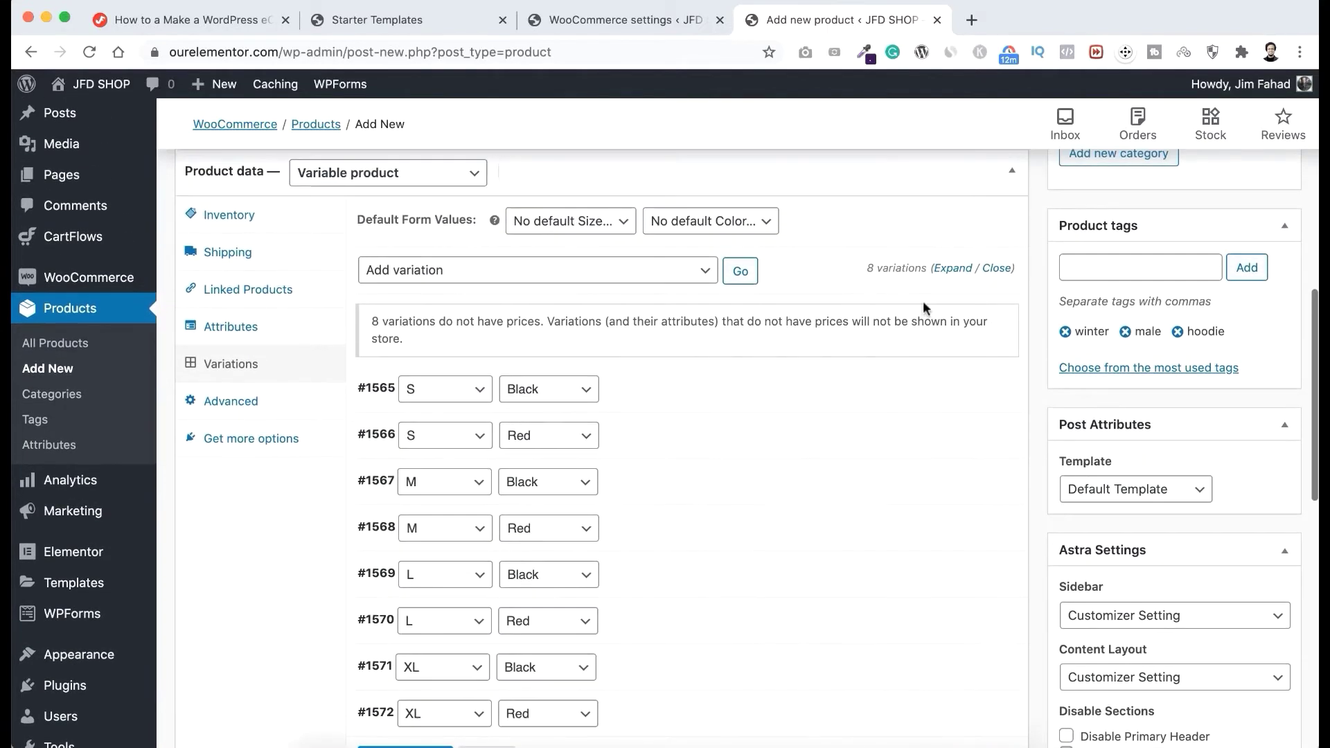
# Step: Expand all size and color variations and look over their detail fields
pyautogui.click(951, 270)
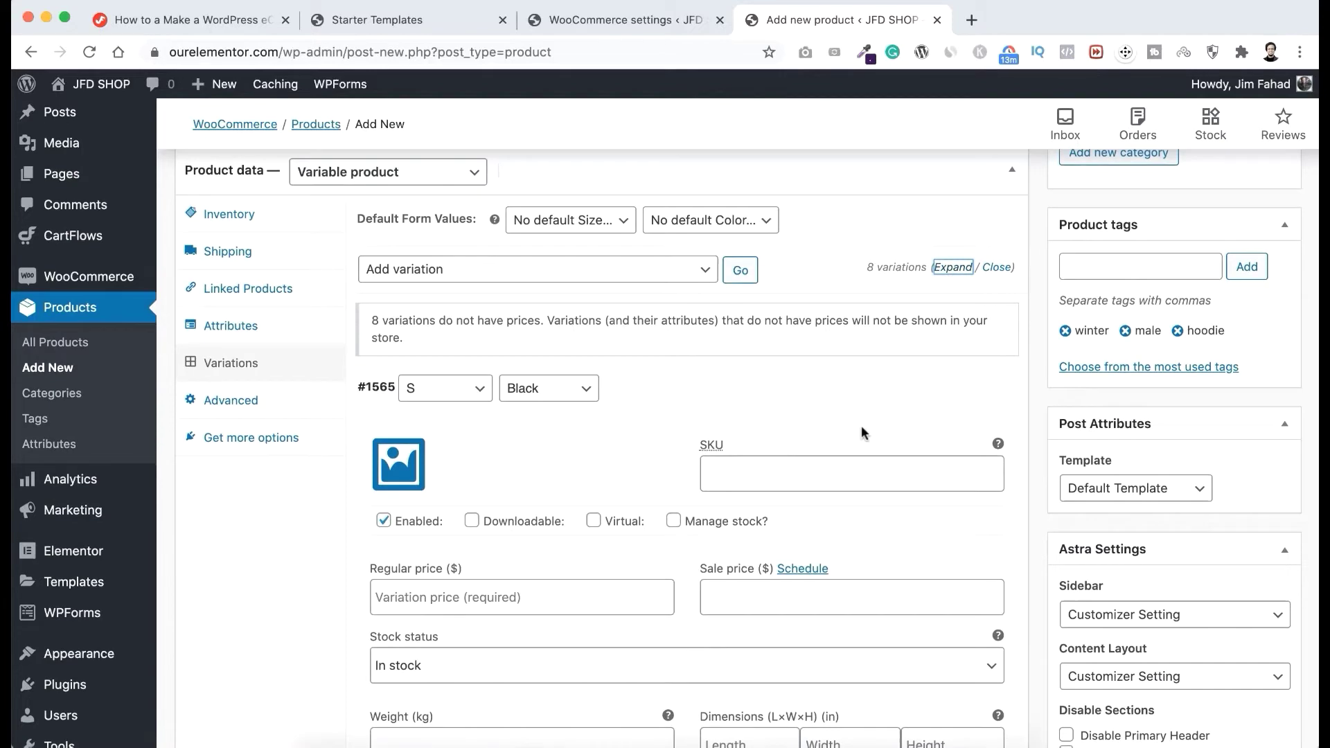
pyautogui.scroll(-5, 862, 425)
pyautogui.scroll(-7, 862, 425)
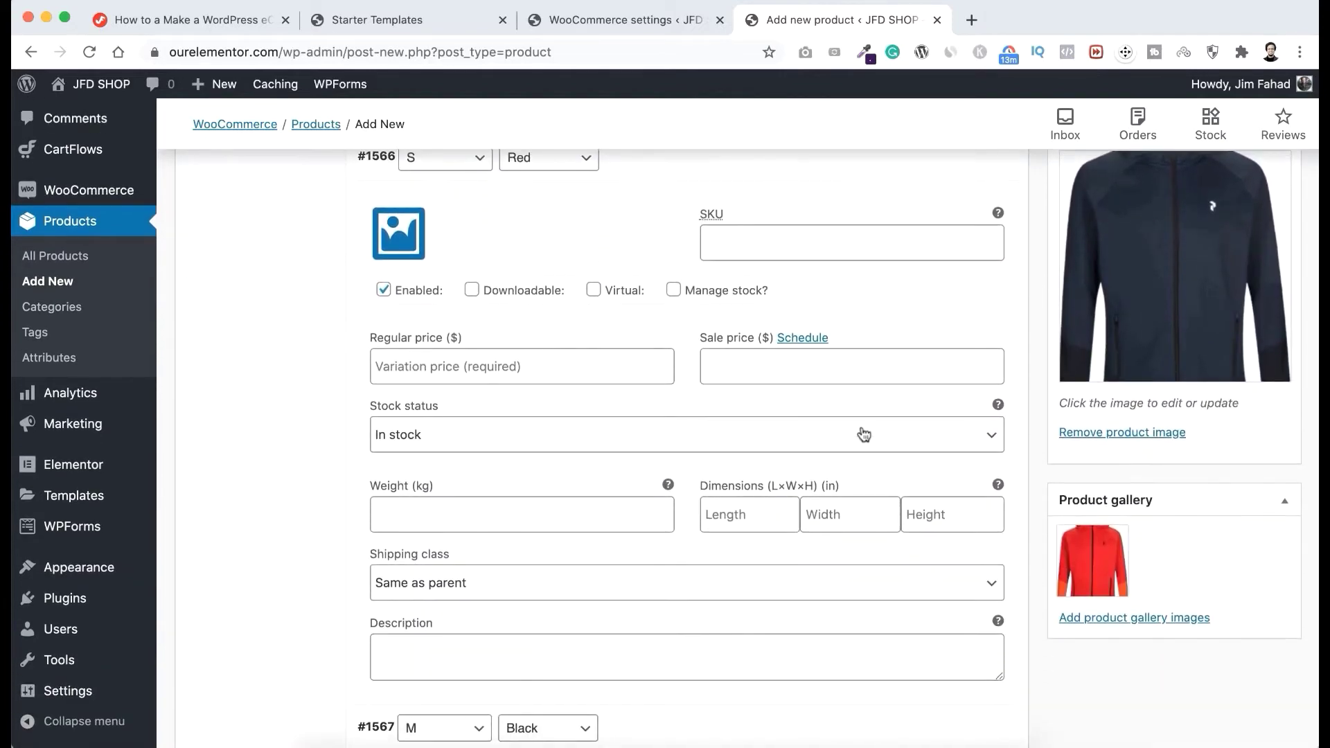
pyautogui.scroll(6, 861, 427)
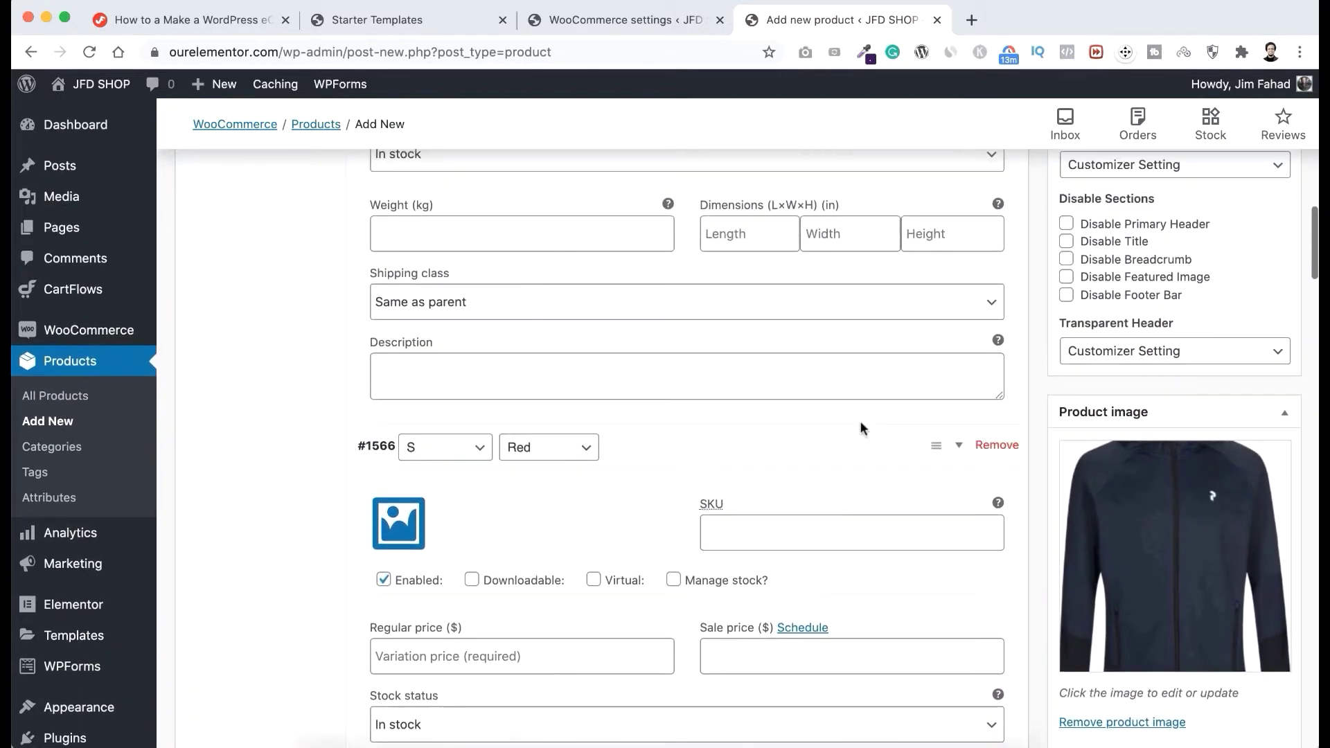
pyautogui.scroll(6, 859, 421)
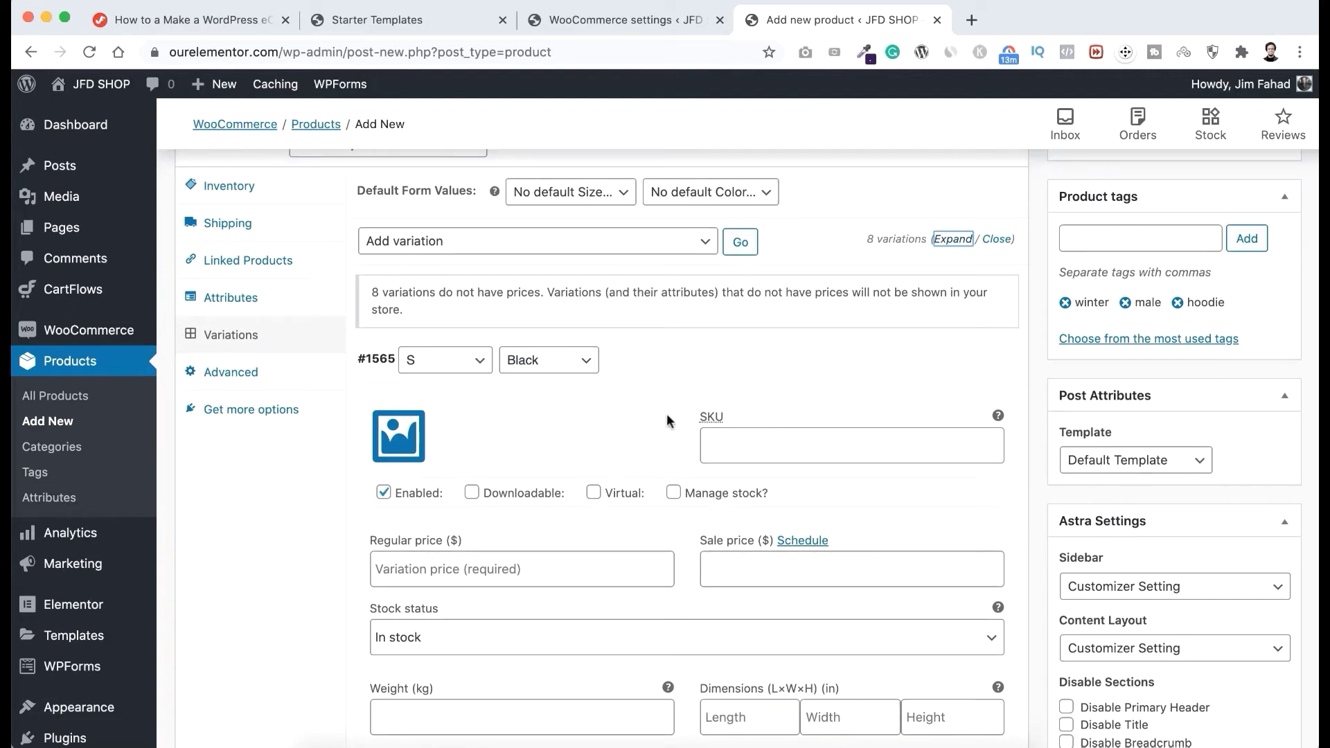
# Step: Set the SKU of the S Black variation to a109 and of the S Red variation to a109a
pyautogui.click(753, 440)
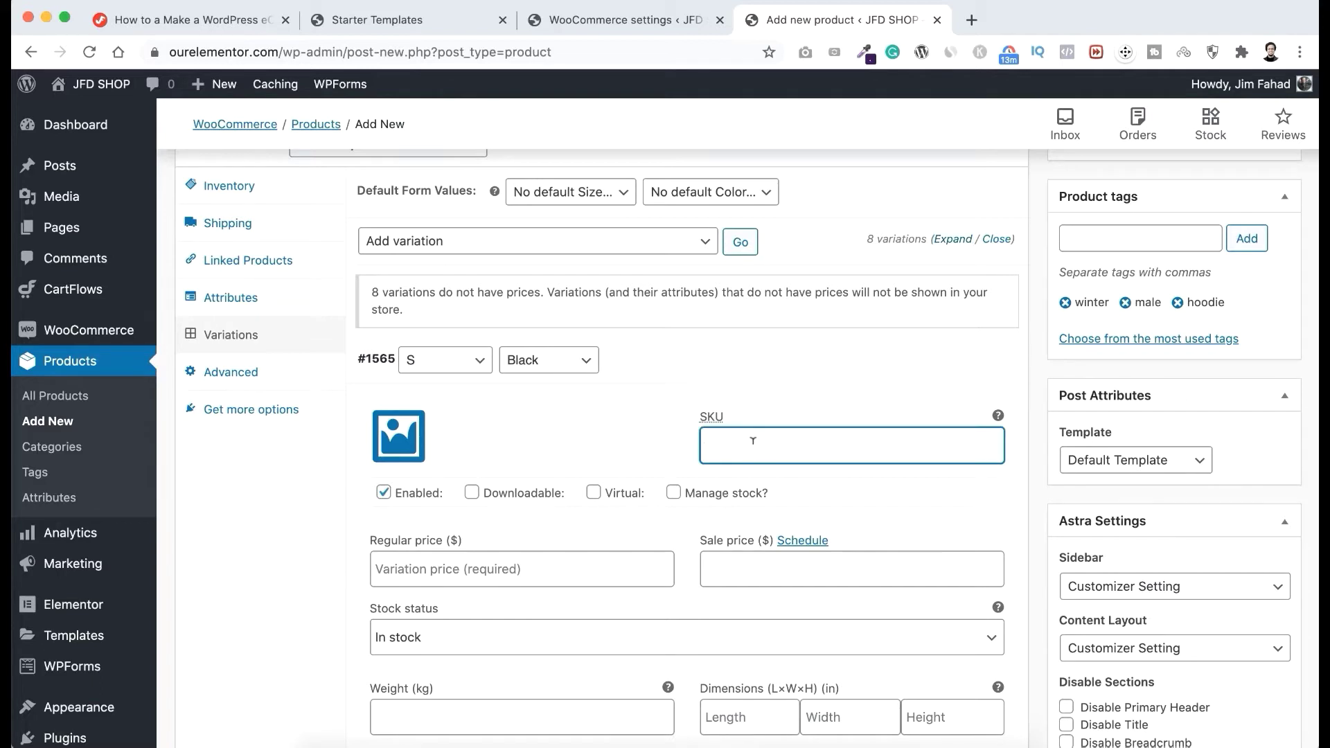
pyautogui.write('a109')
pyautogui.press('super+a')
pyautogui.press('super+c')
pyautogui.click(845, 522)
pyautogui.scroll(-7, 835, 600)
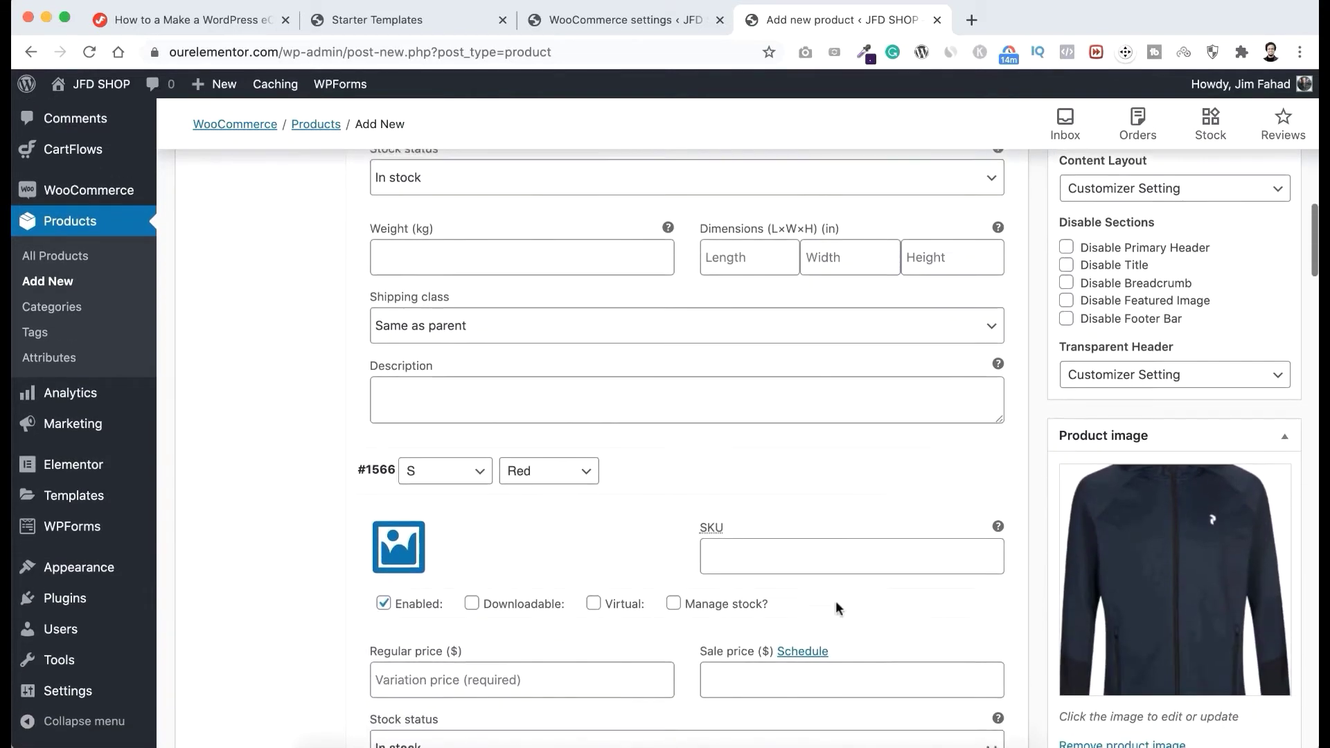
pyautogui.click(751, 538)
pyautogui.press('super+v')
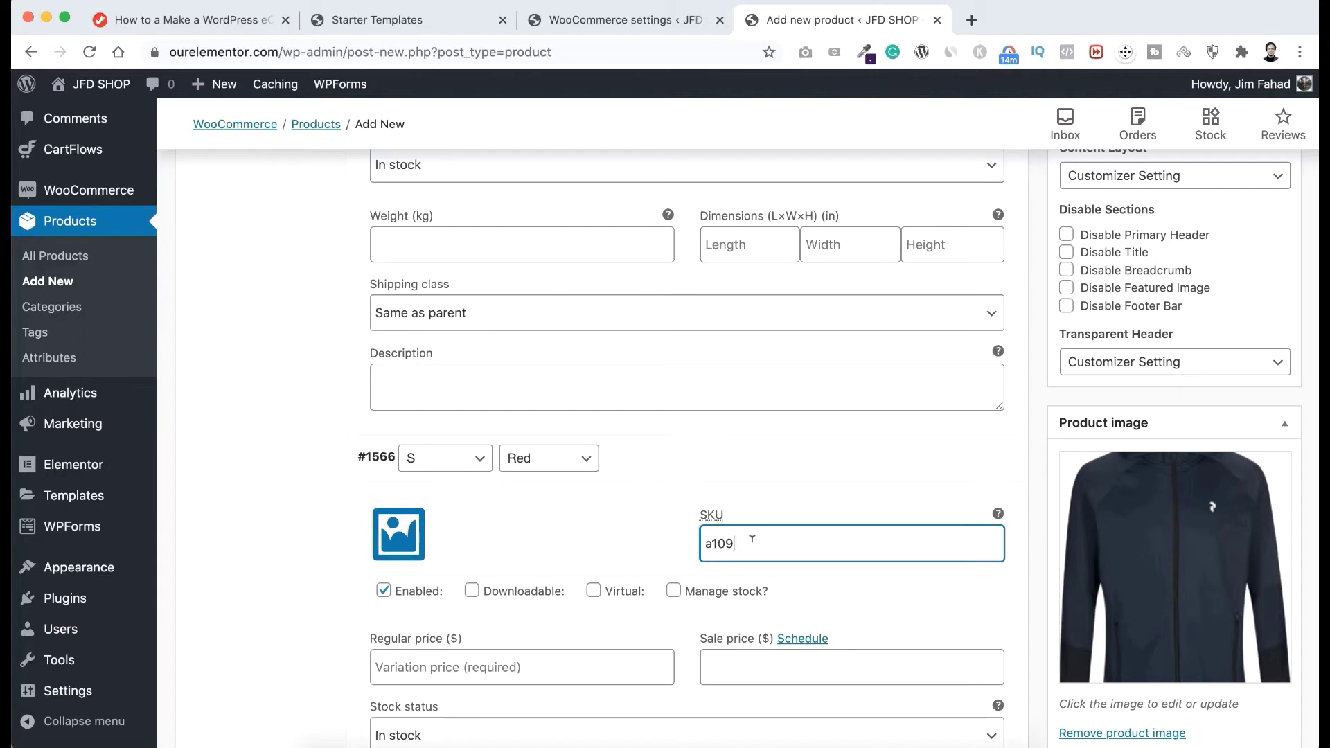
pyautogui.write('a')
# Step: Set the M Black variation's SKU to a109b and fill in the M Red variation's SKU
pyautogui.scroll(-9, 737, 587)
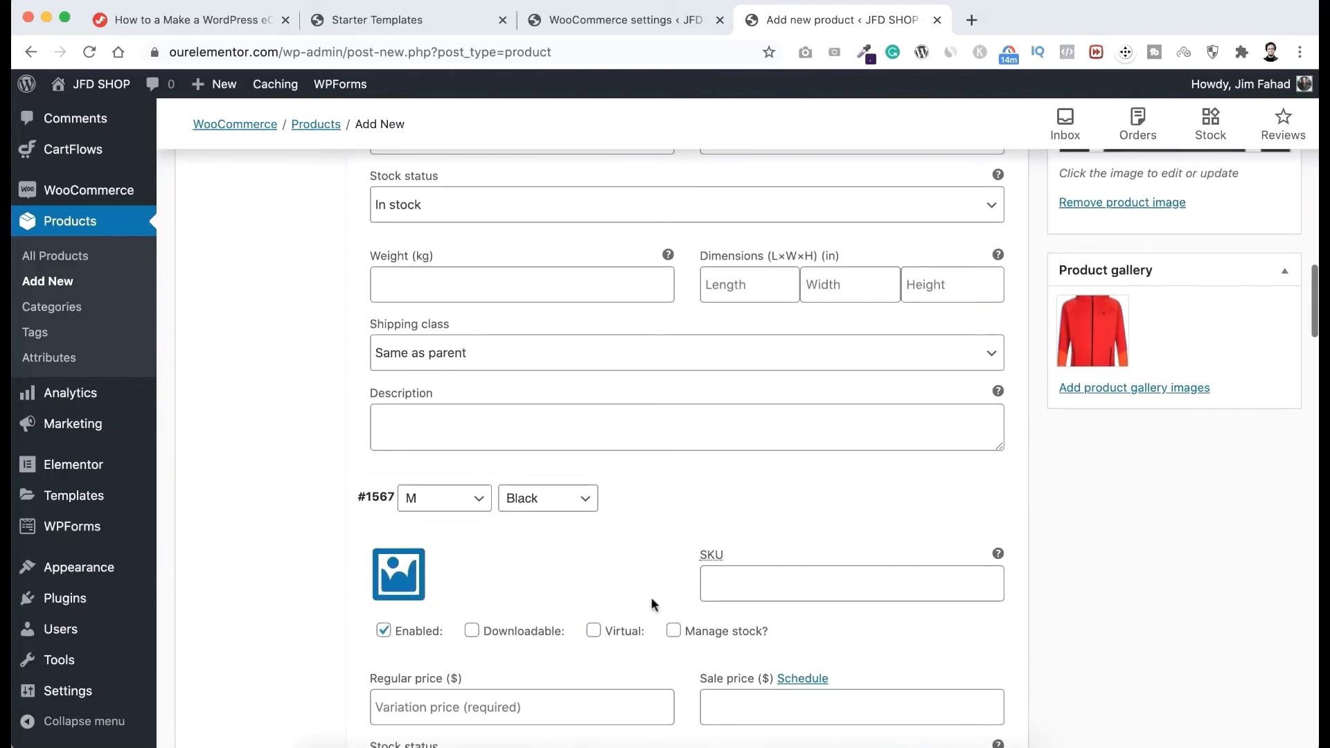
pyautogui.click(738, 586)
pyautogui.write('a109b')
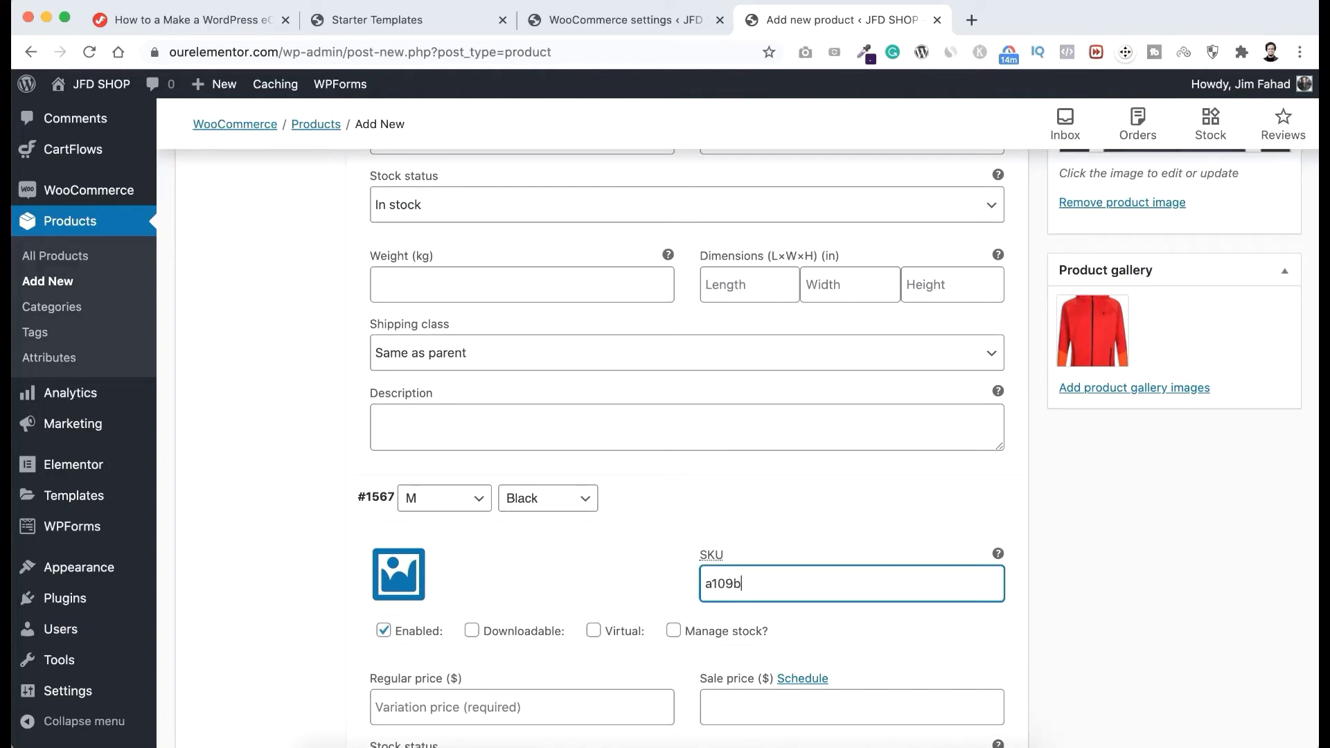
pyautogui.scroll(-10, 807, 690)
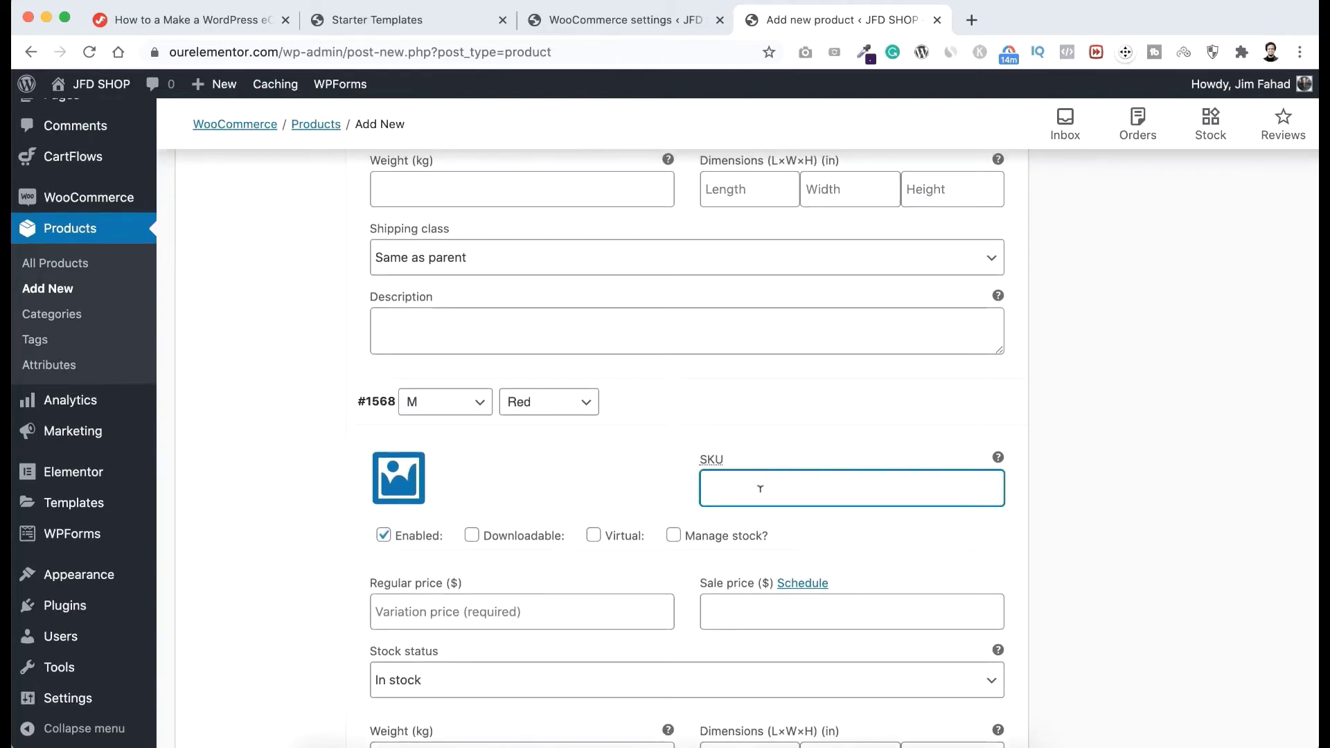
pyautogui.scroll(-10, 759, 571)
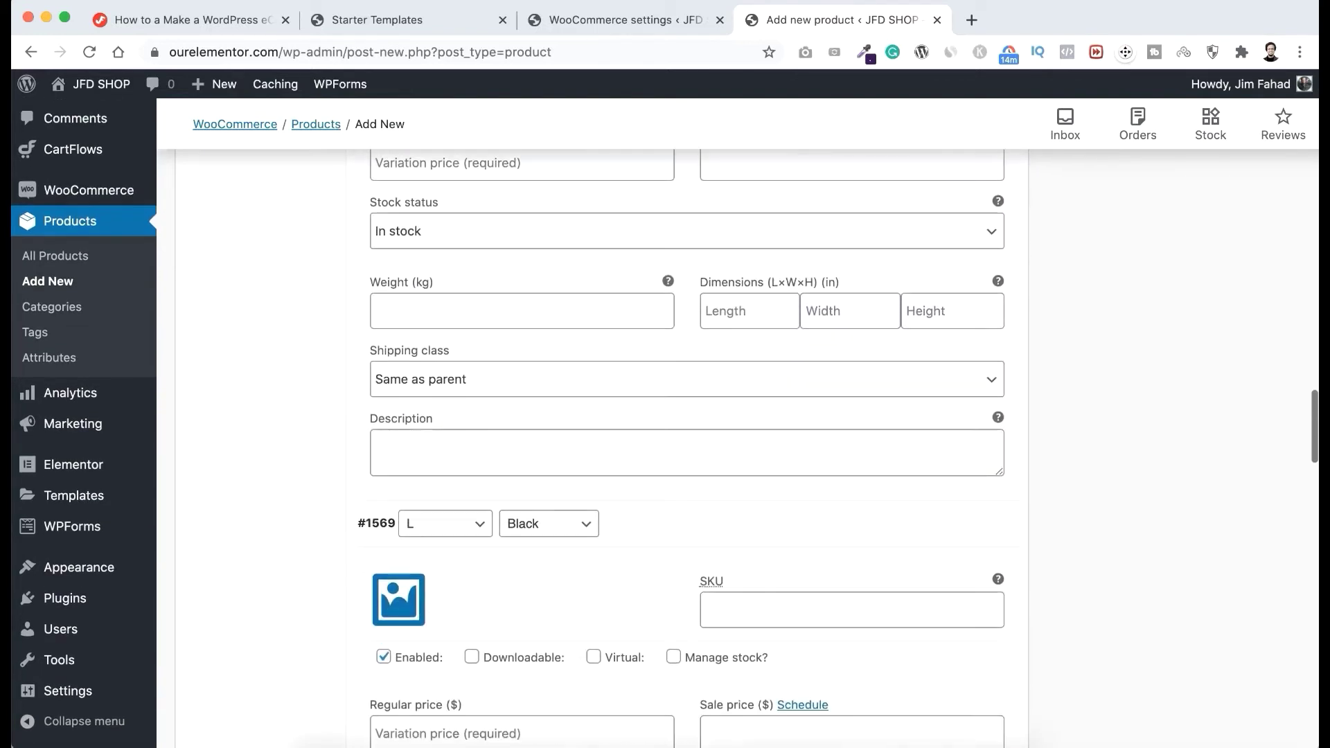
# Step: Set the SKU of the L Black variation to a109d and of the L Red variation to a109e
pyautogui.click(752, 538)
pyautogui.write('a109')
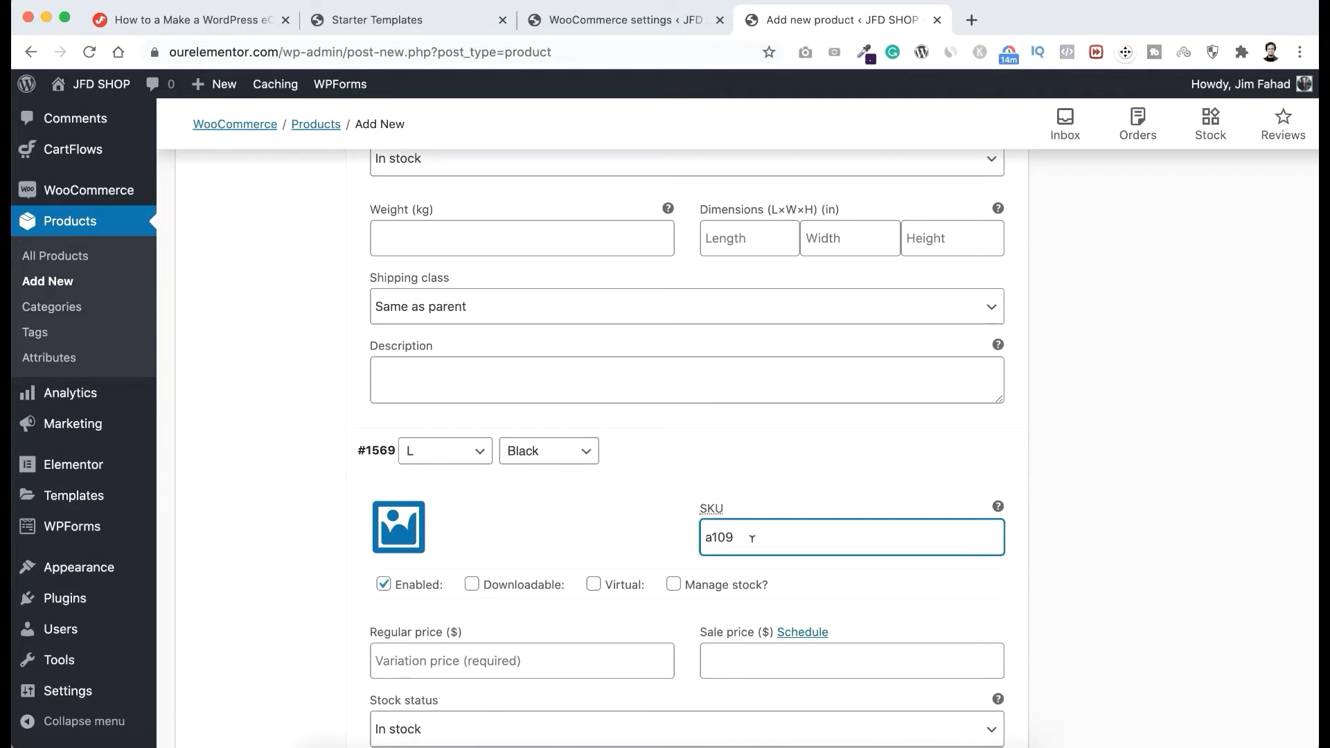
pyautogui.write('d')
pyautogui.scroll(-8, 725, 586)
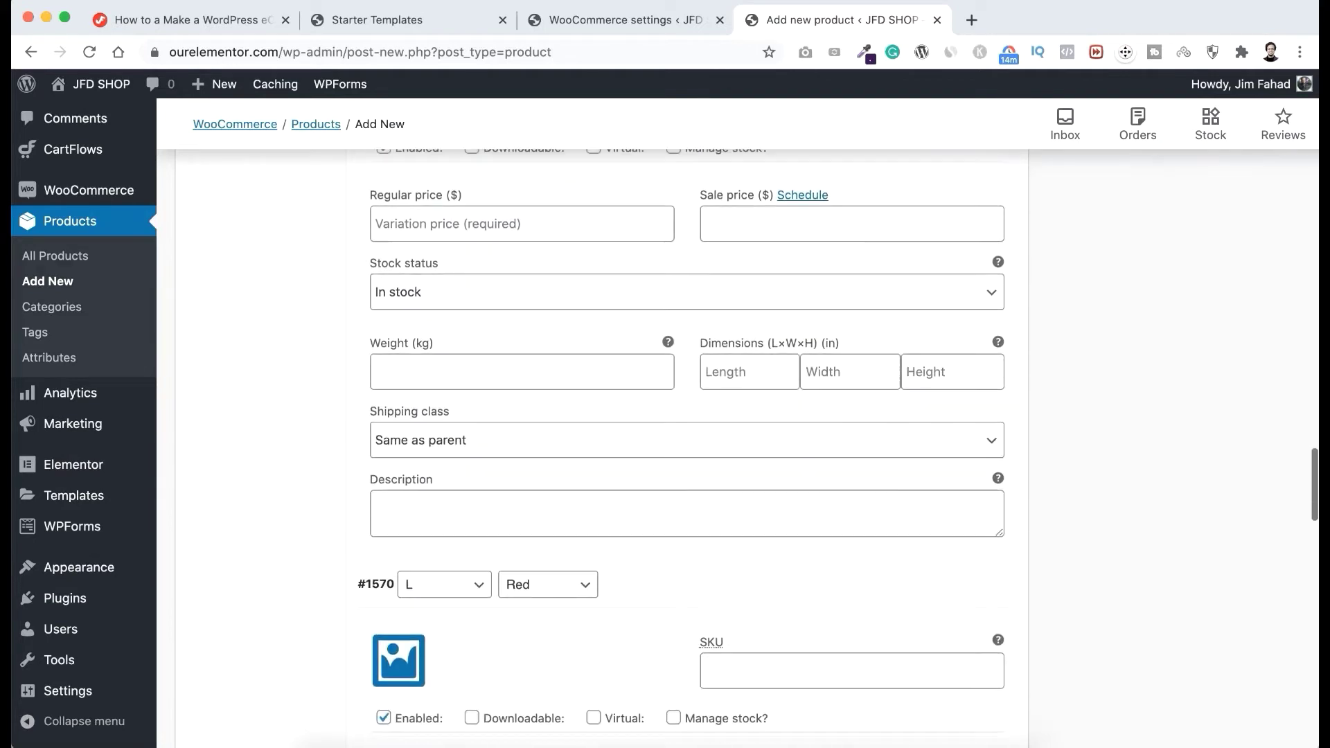
pyautogui.click(725, 586)
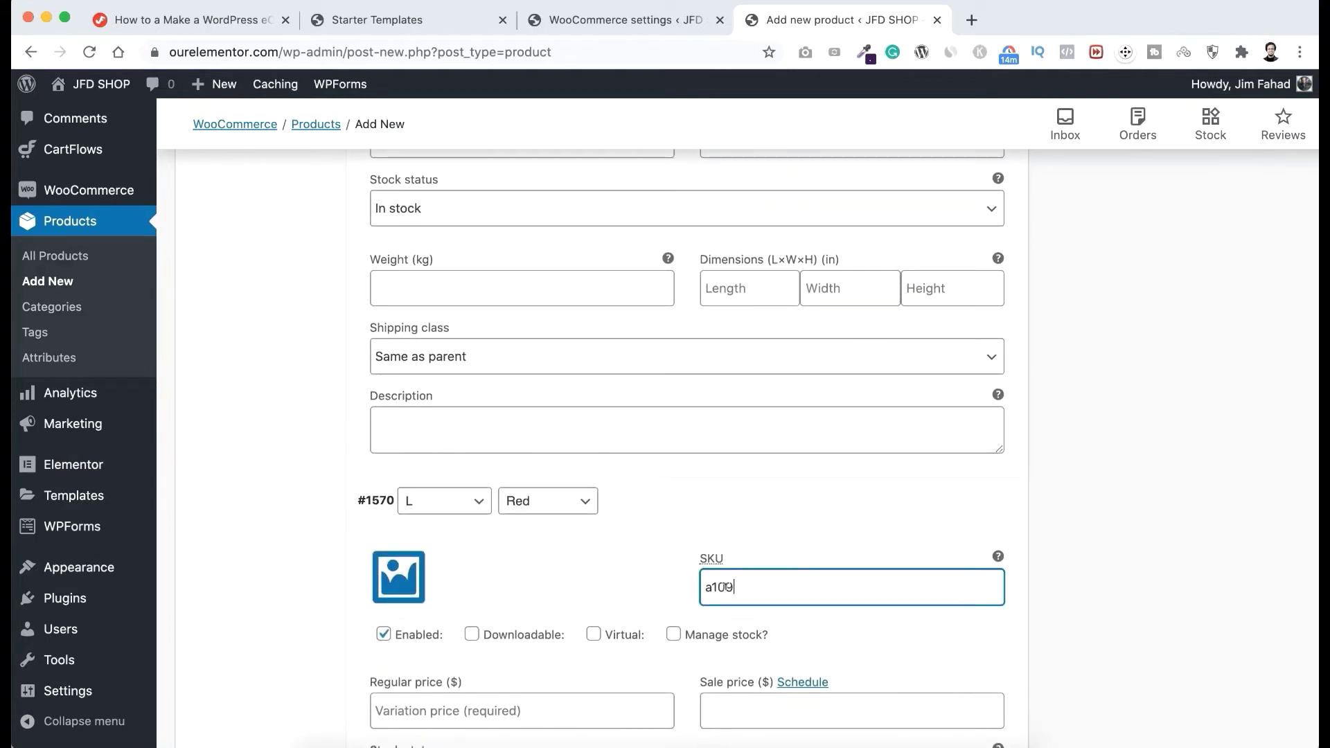
pyautogui.write('a109e')
# Step: Set the SKU of the XL Black variation to a109f and of the XL Red variation to a109g
pyautogui.scroll(-8, 738, 595)
pyautogui.click(738, 594)
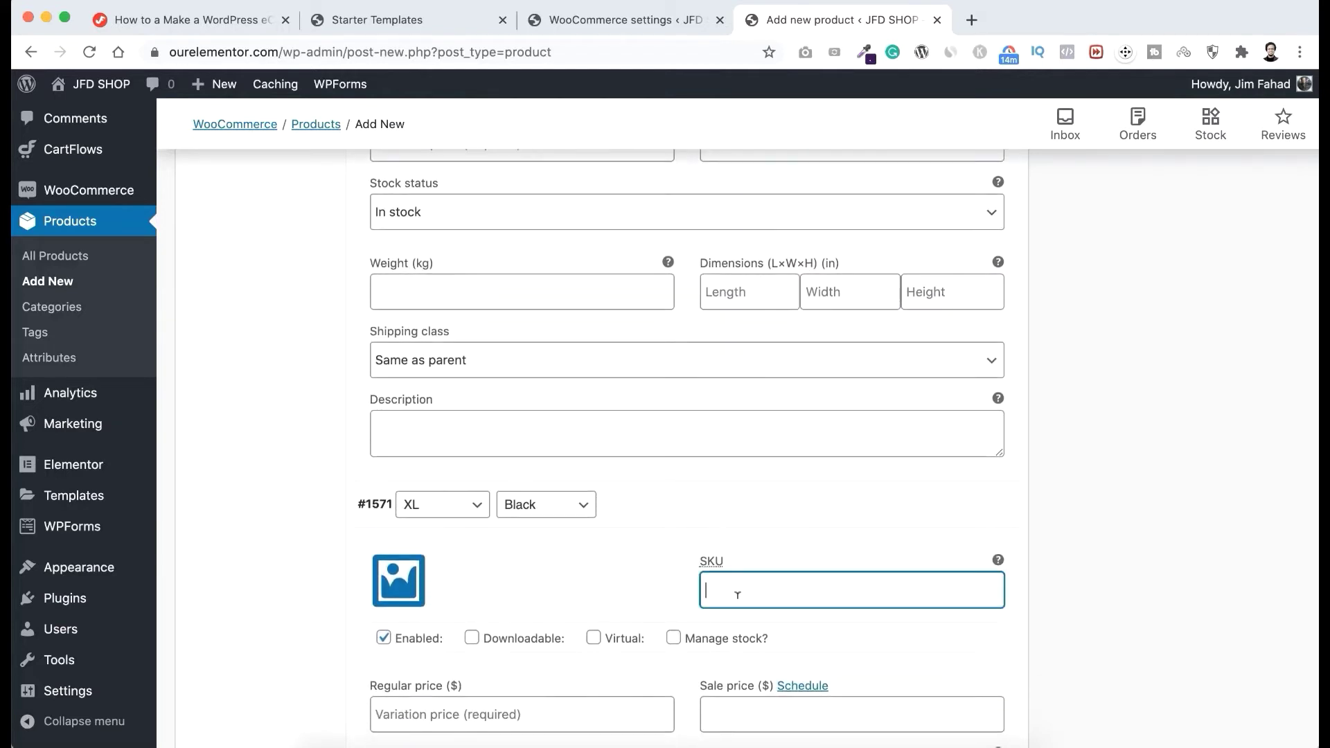
pyautogui.write('a109f')
pyautogui.scroll(-8, 738, 595)
pyautogui.click(742, 572)
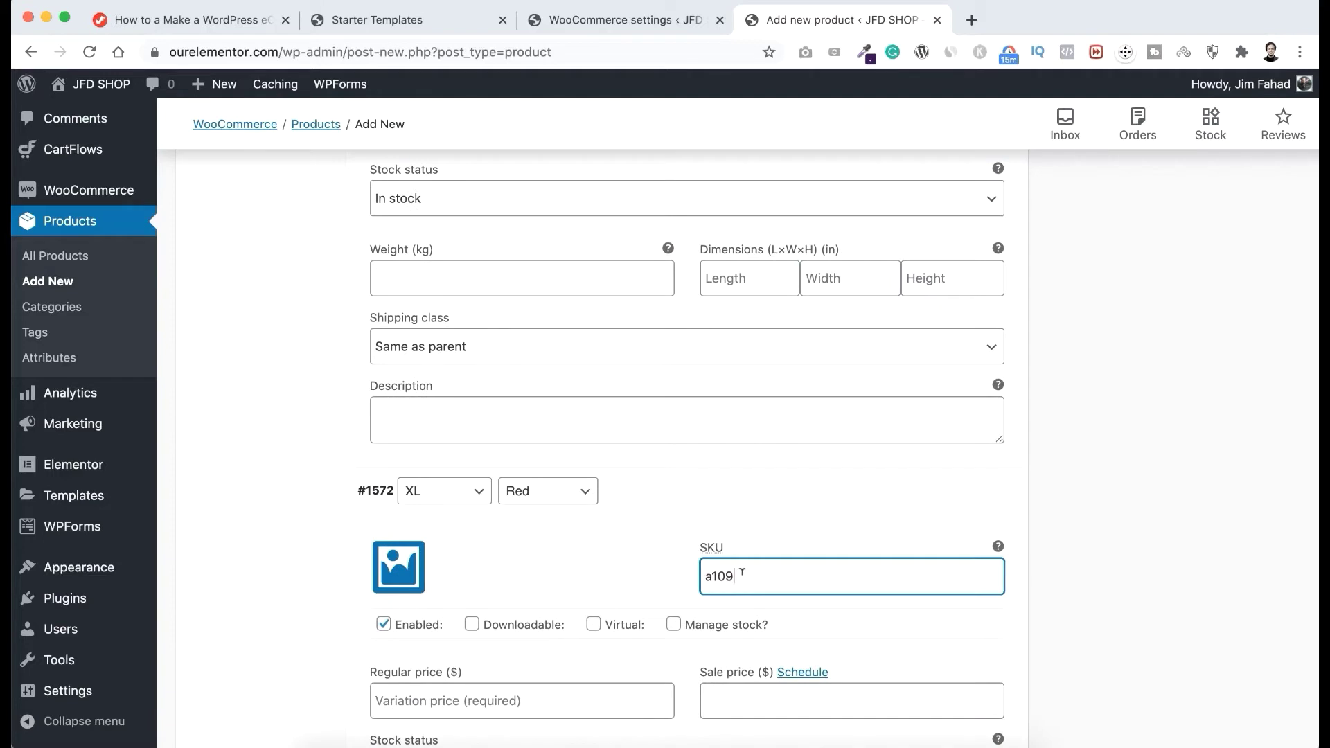
pyautogui.scroll(-7, 744, 547)
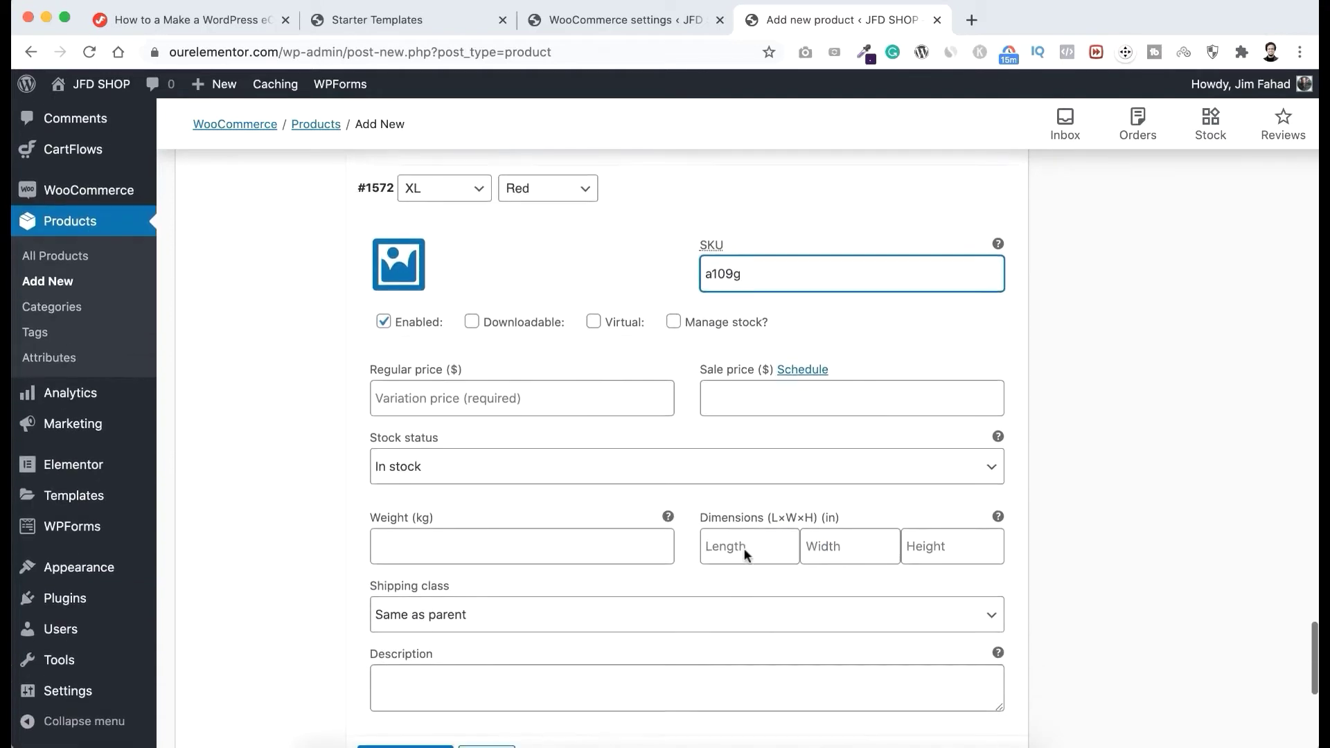
# Step: Check the variations' SKUs and examine the price, stock, weight and shipping fields of the S Black variation
pyautogui.scroll(5, 744, 548)
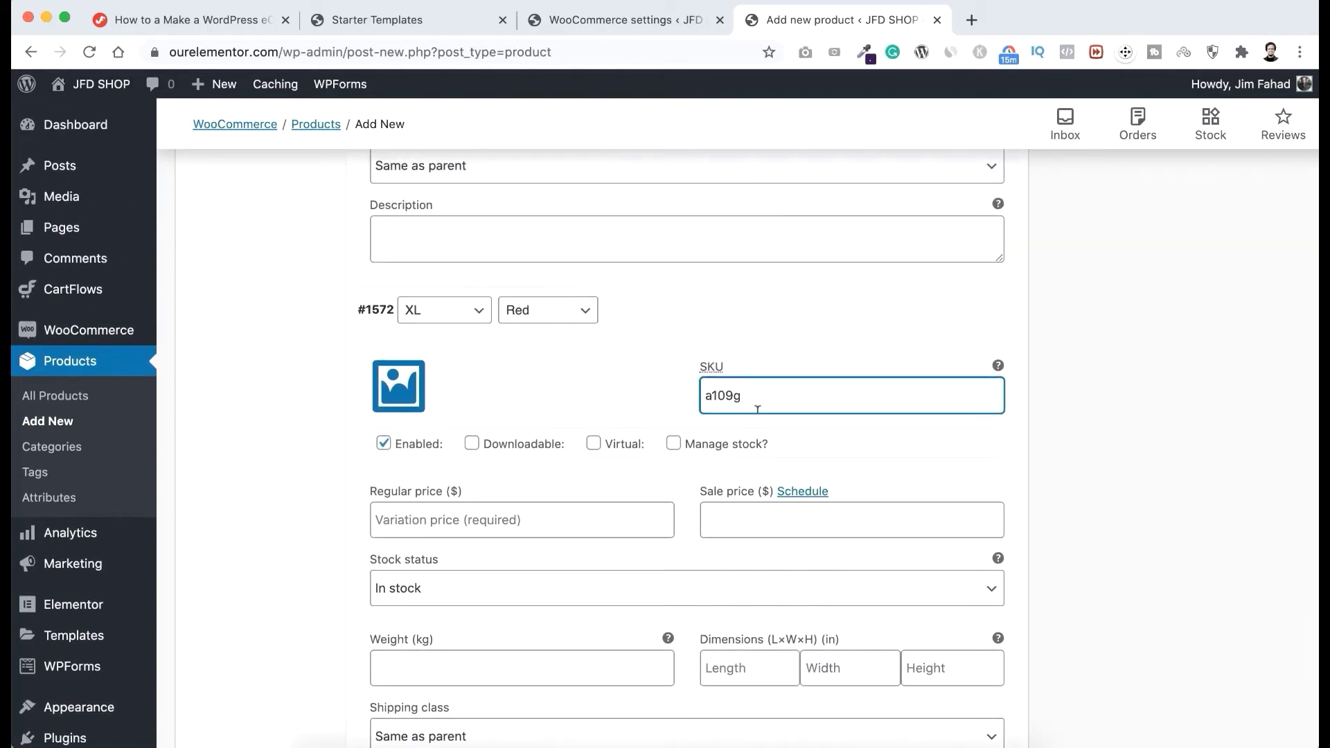
pyautogui.scroll(12, 754, 395)
pyautogui.scroll(20, 754, 391)
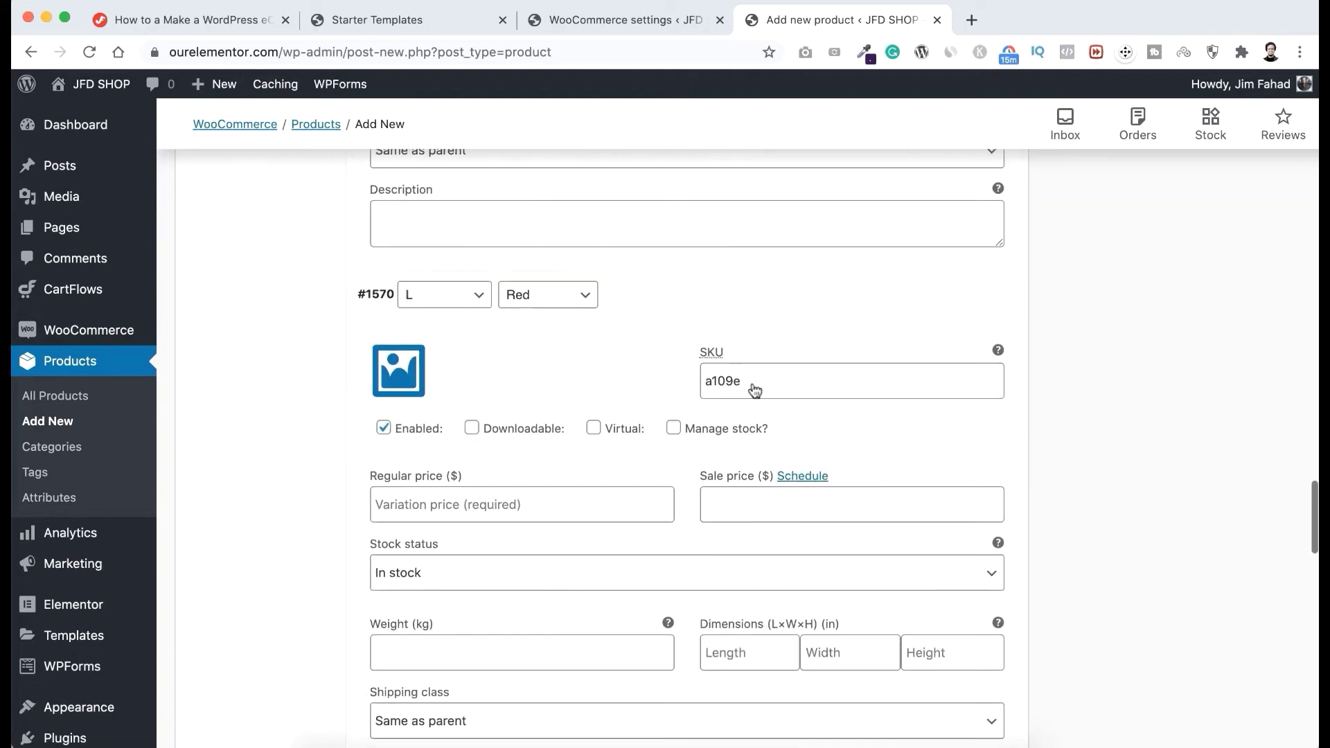
pyautogui.scroll(20, 752, 383)
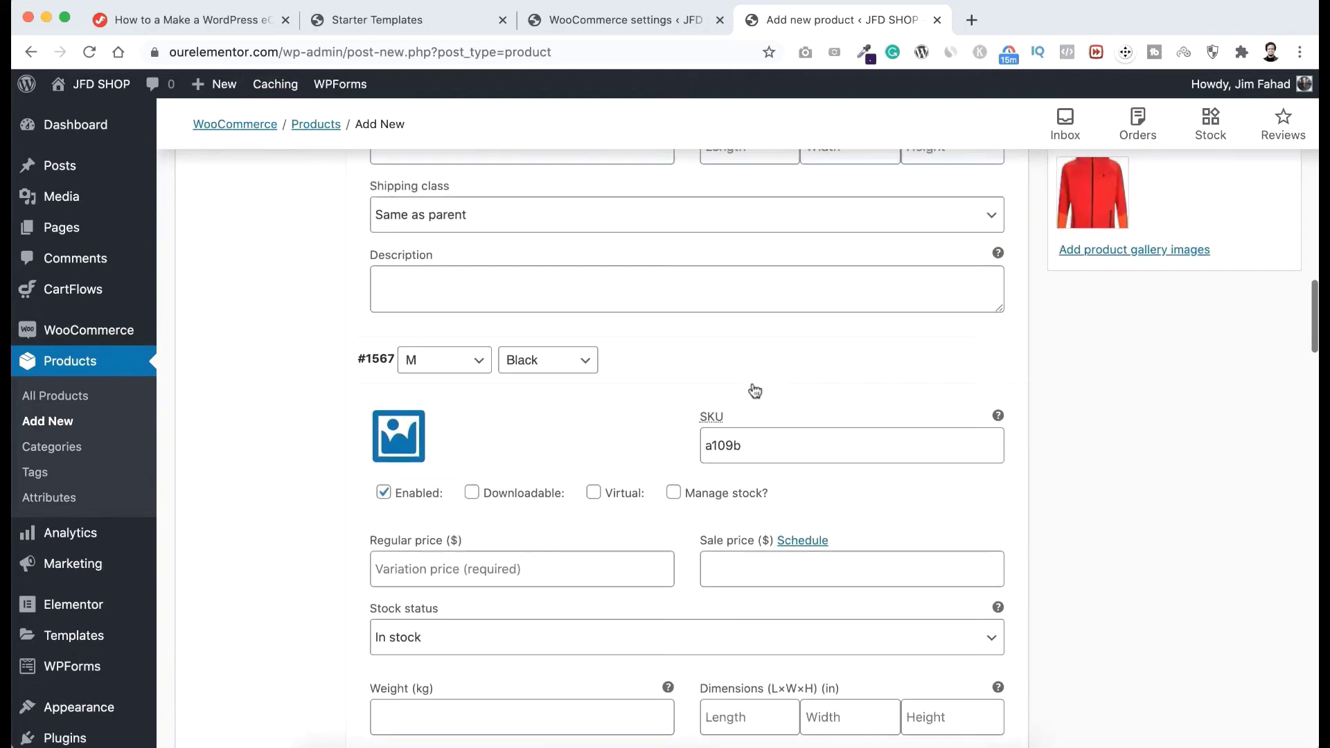
pyautogui.scroll(-2, 688, 441)
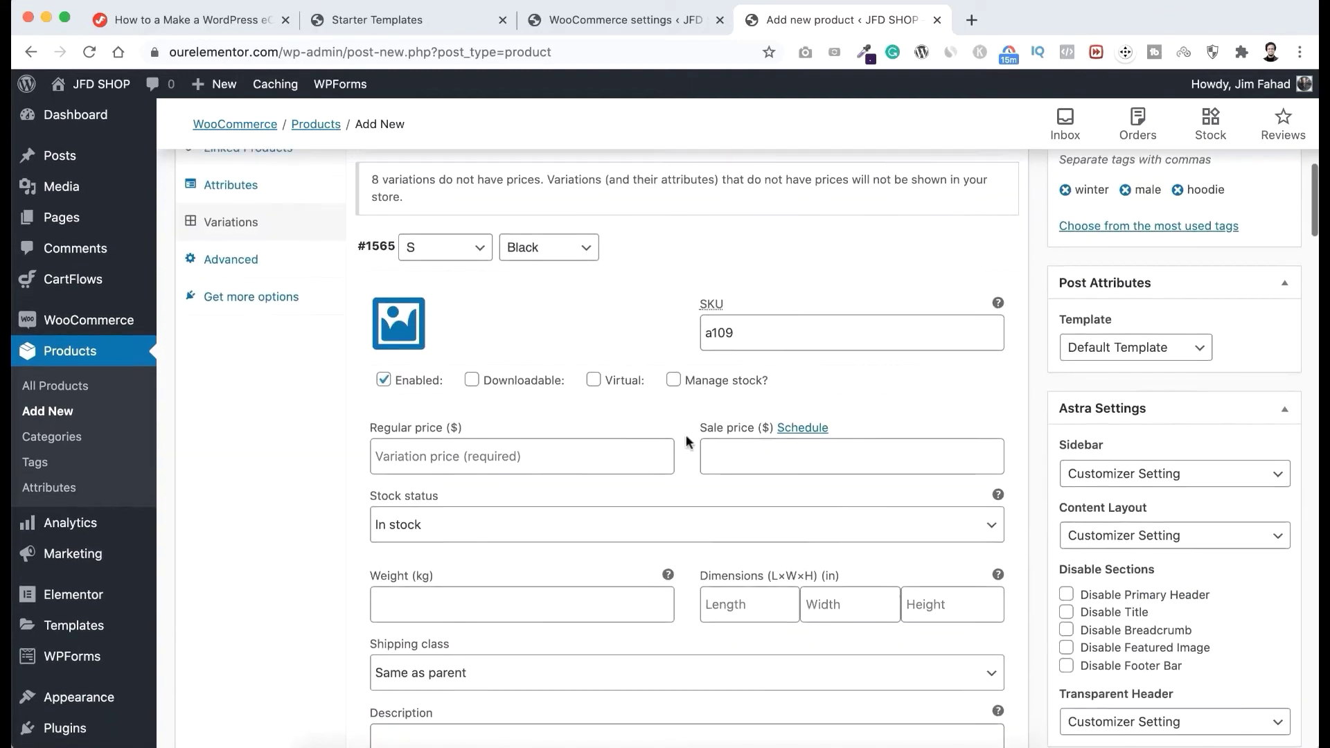
pyautogui.click(431, 410)
pyautogui.click(730, 397)
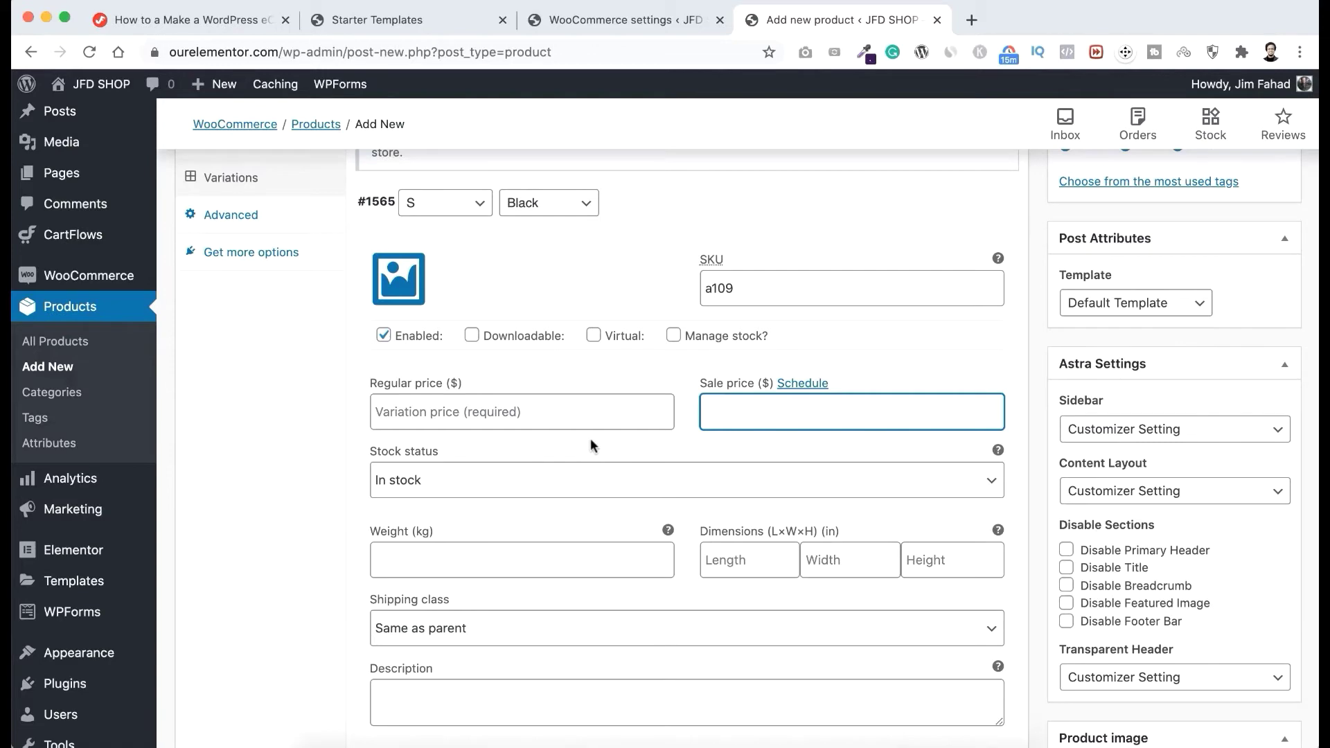
pyautogui.scroll(-3, 593, 446)
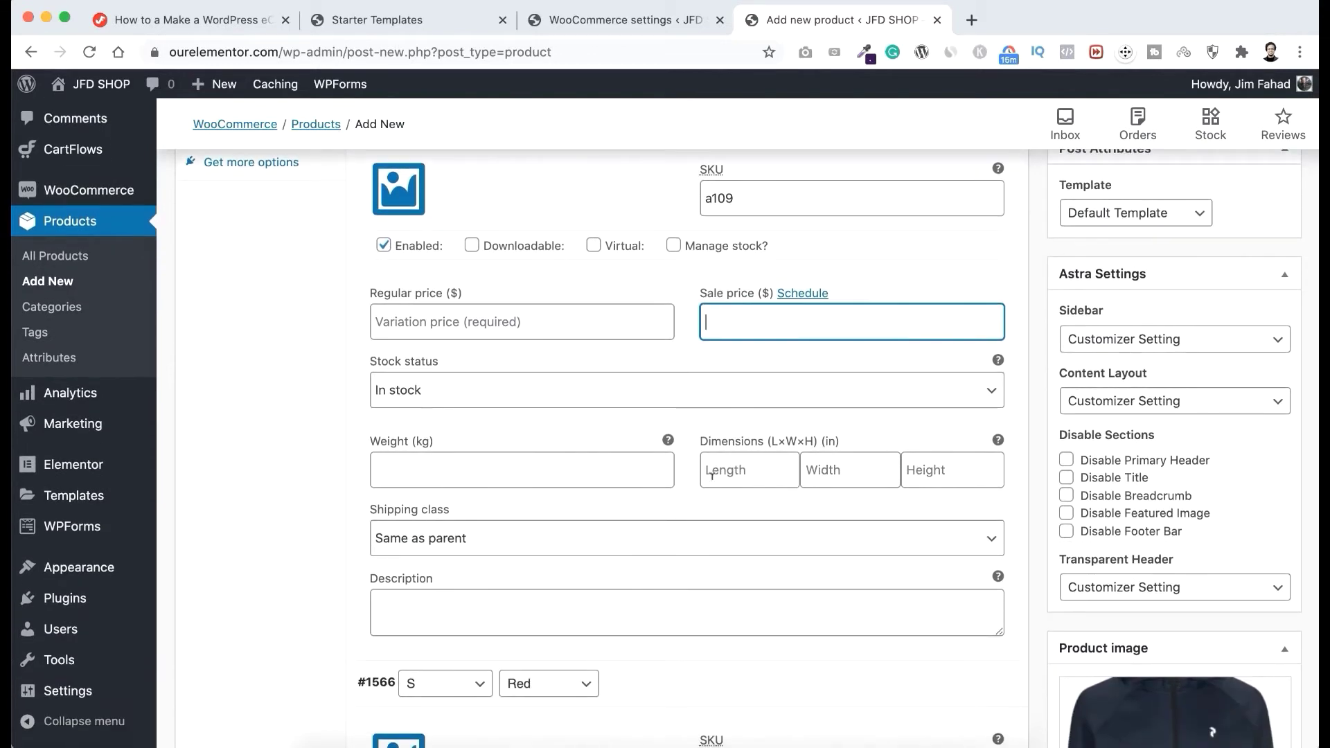
pyautogui.click(563, 420)
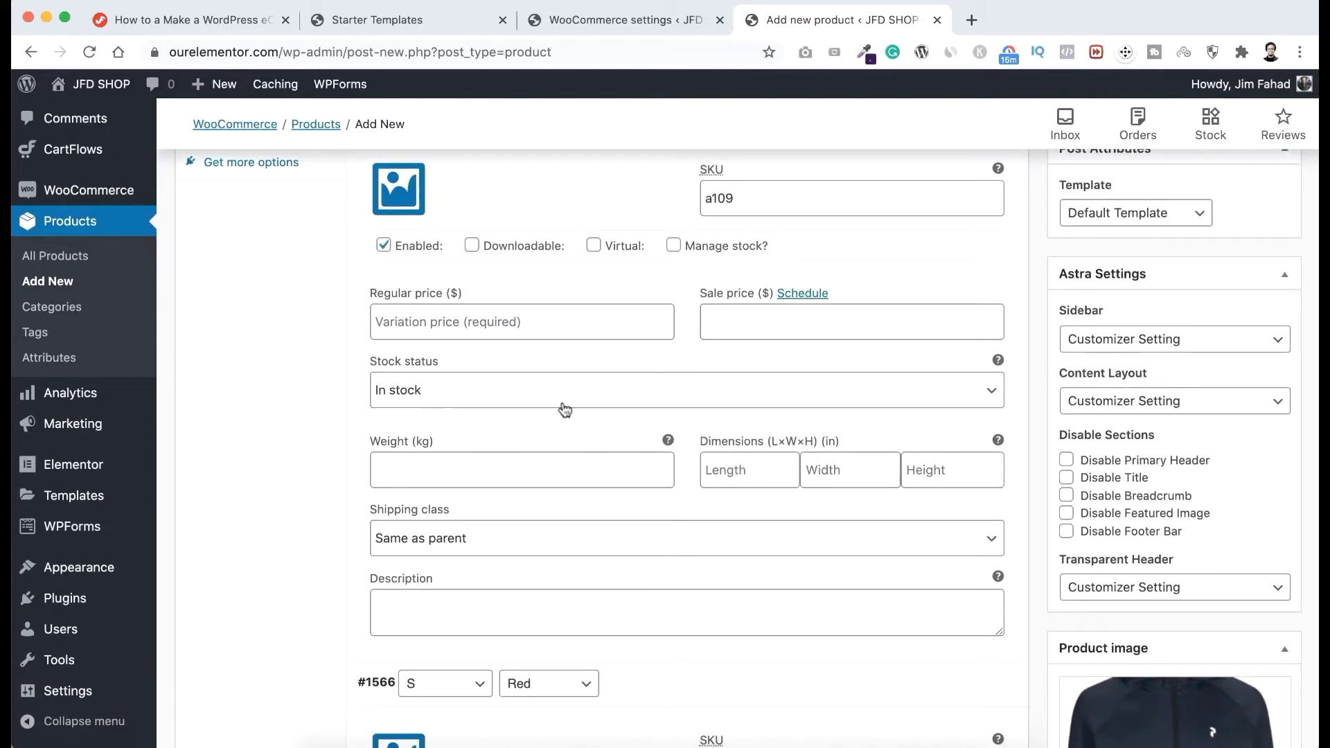
# Step: Set the dark jacket photo from the media library as the S Black variation's image
pyautogui.scroll(4, 538, 271)
pyautogui.scroll(2, 539, 278)
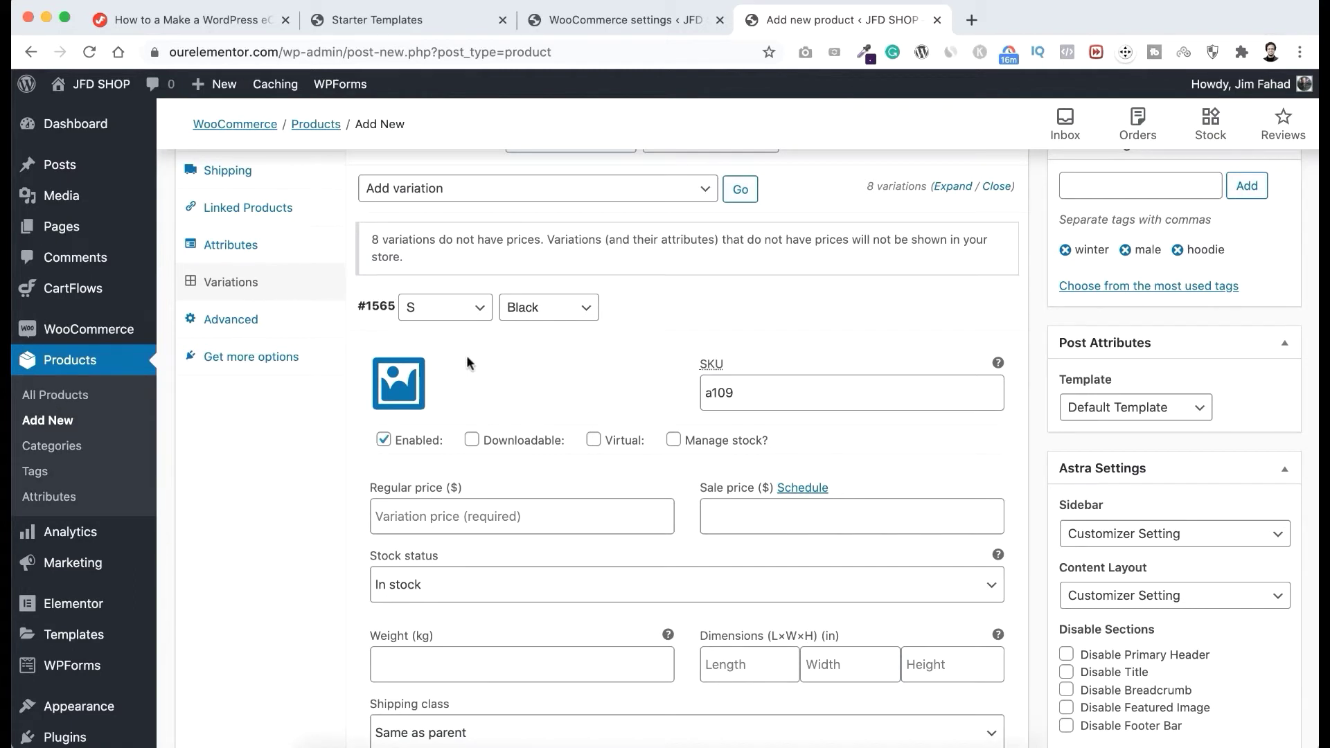
pyautogui.click(399, 391)
pyautogui.click(307, 334)
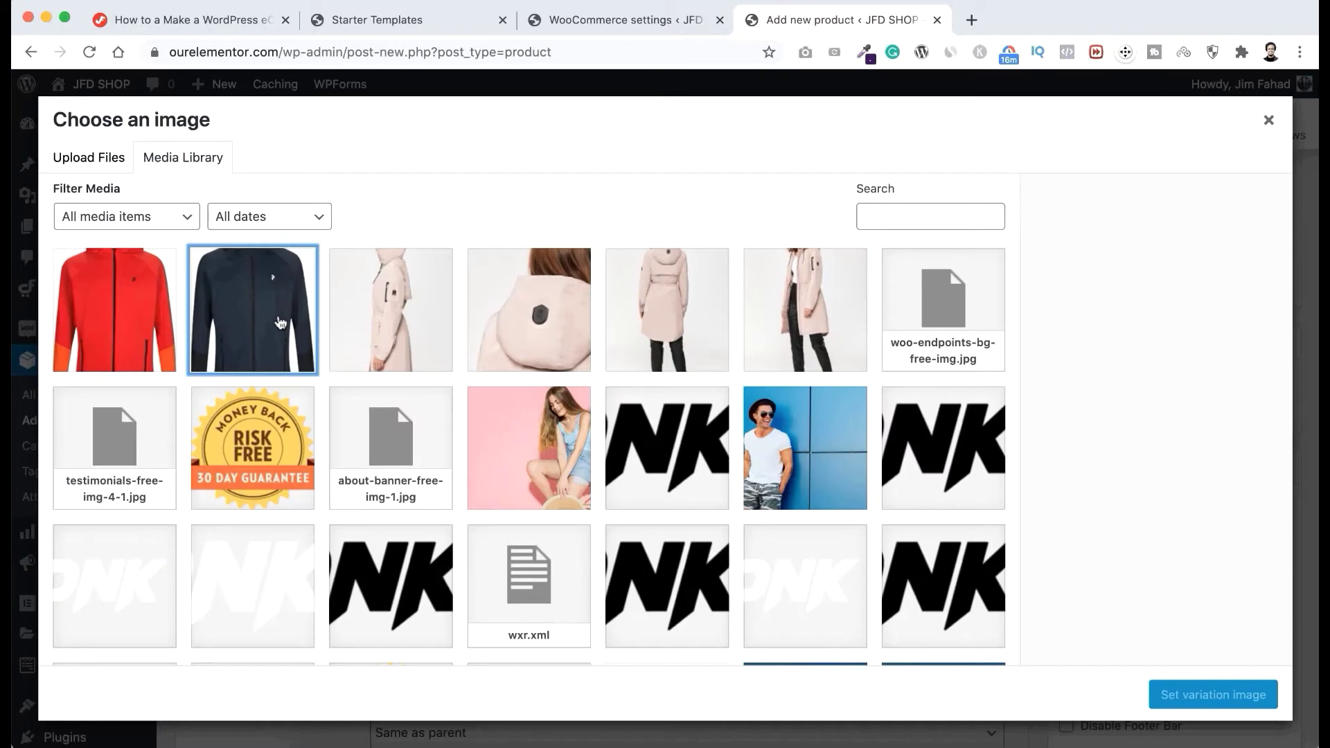
pyautogui.click(1185, 695)
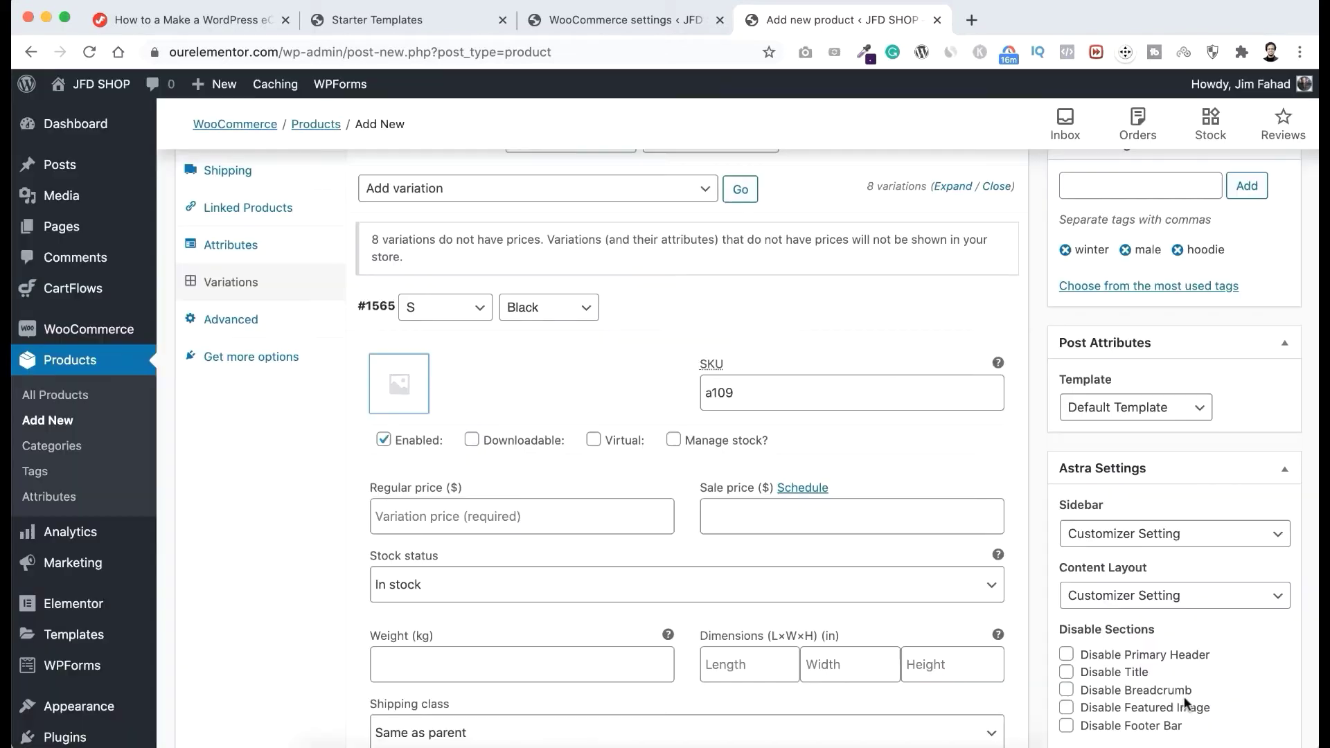
# Step: Set the red jacket photo from the media library as the S Red variation's image
pyautogui.scroll(-7, 647, 629)
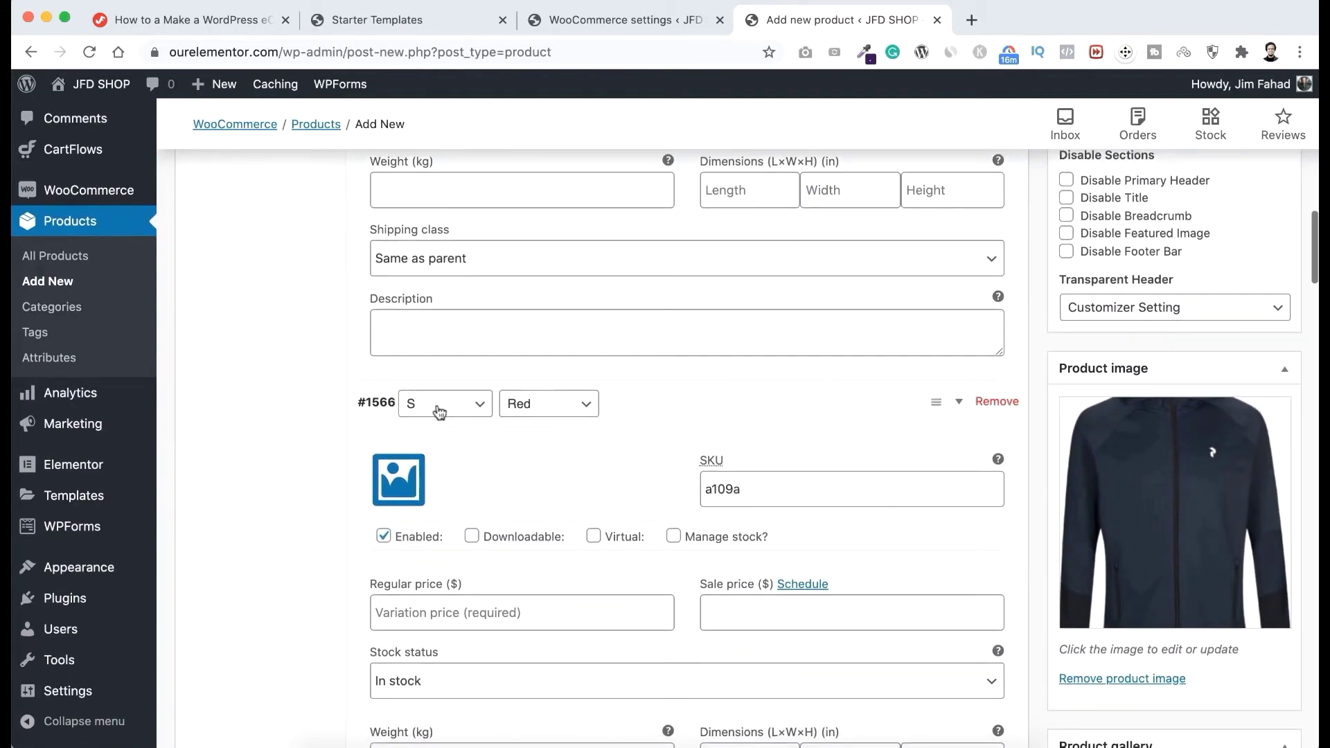
pyautogui.click(400, 482)
pyautogui.click(147, 322)
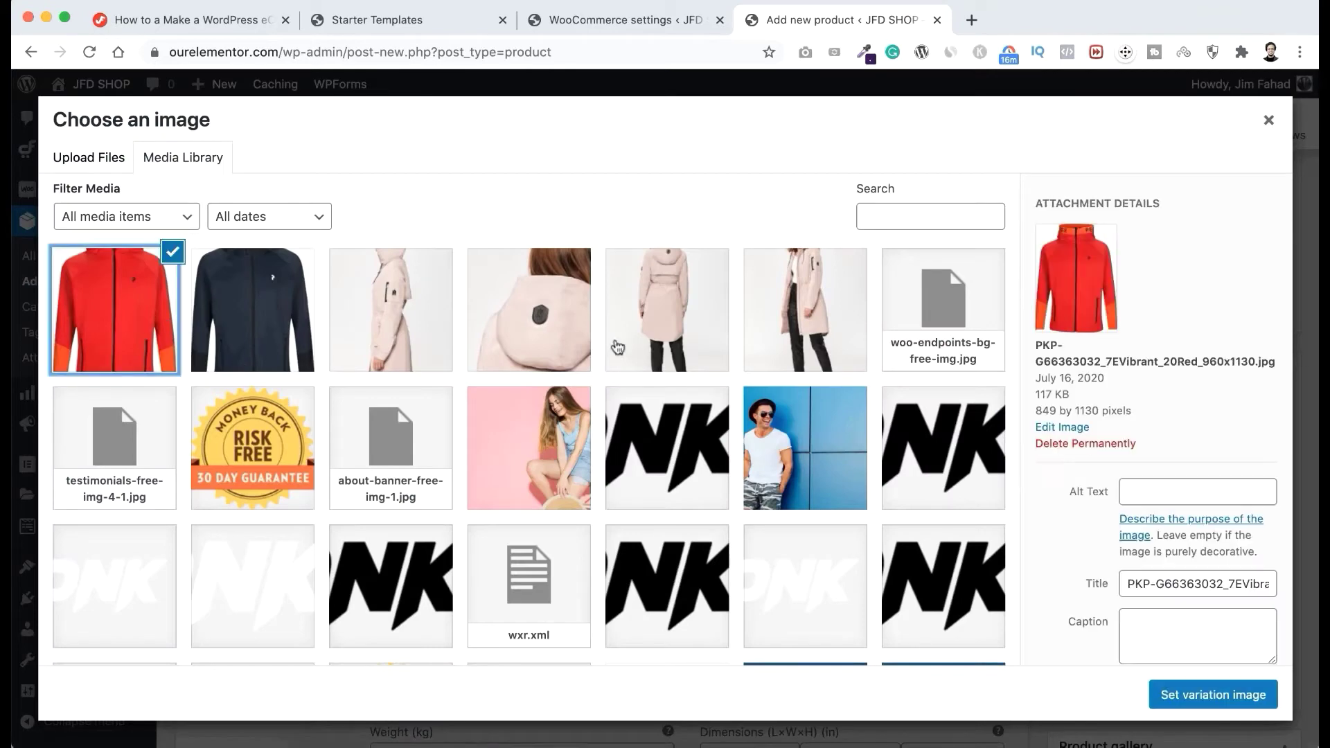
pyautogui.click(1178, 694)
# Step: Set the dark jacket photo from the media library as the M Black variation's image
pyautogui.scroll(-8, 685, 582)
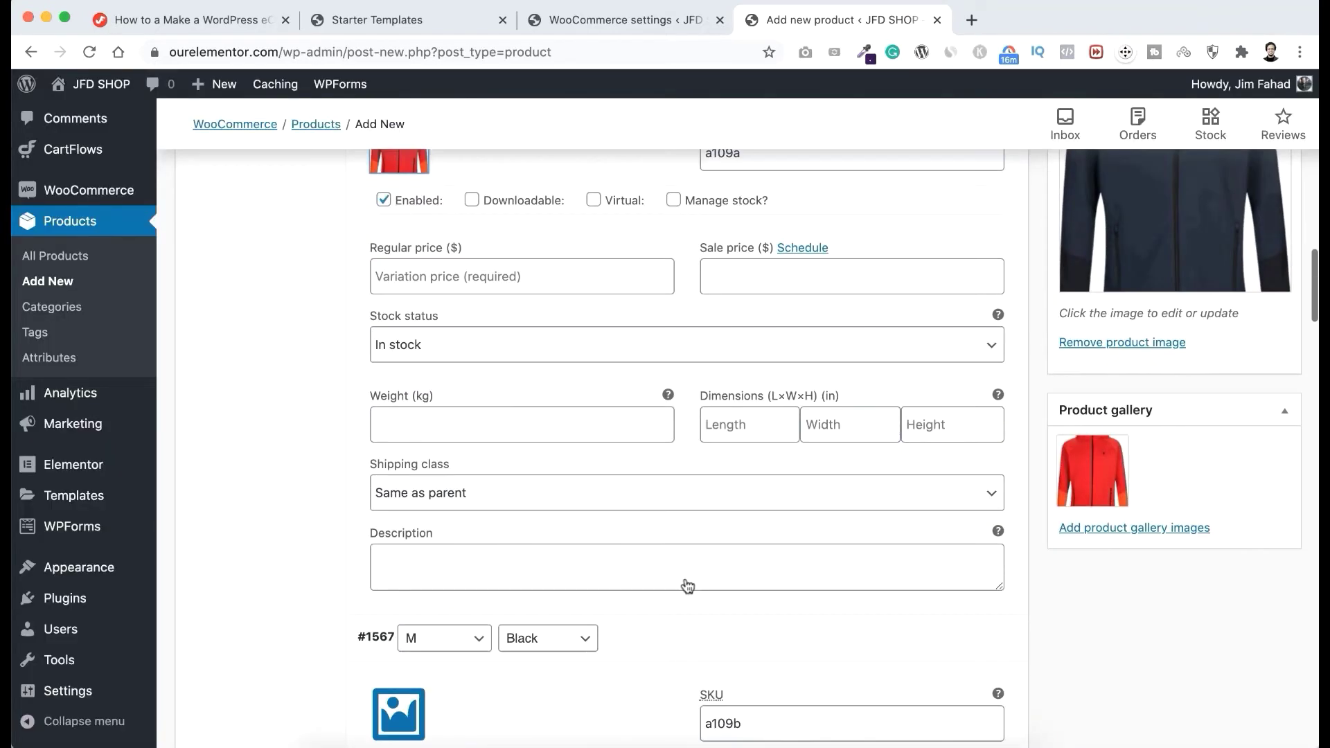
pyautogui.click(398, 496)
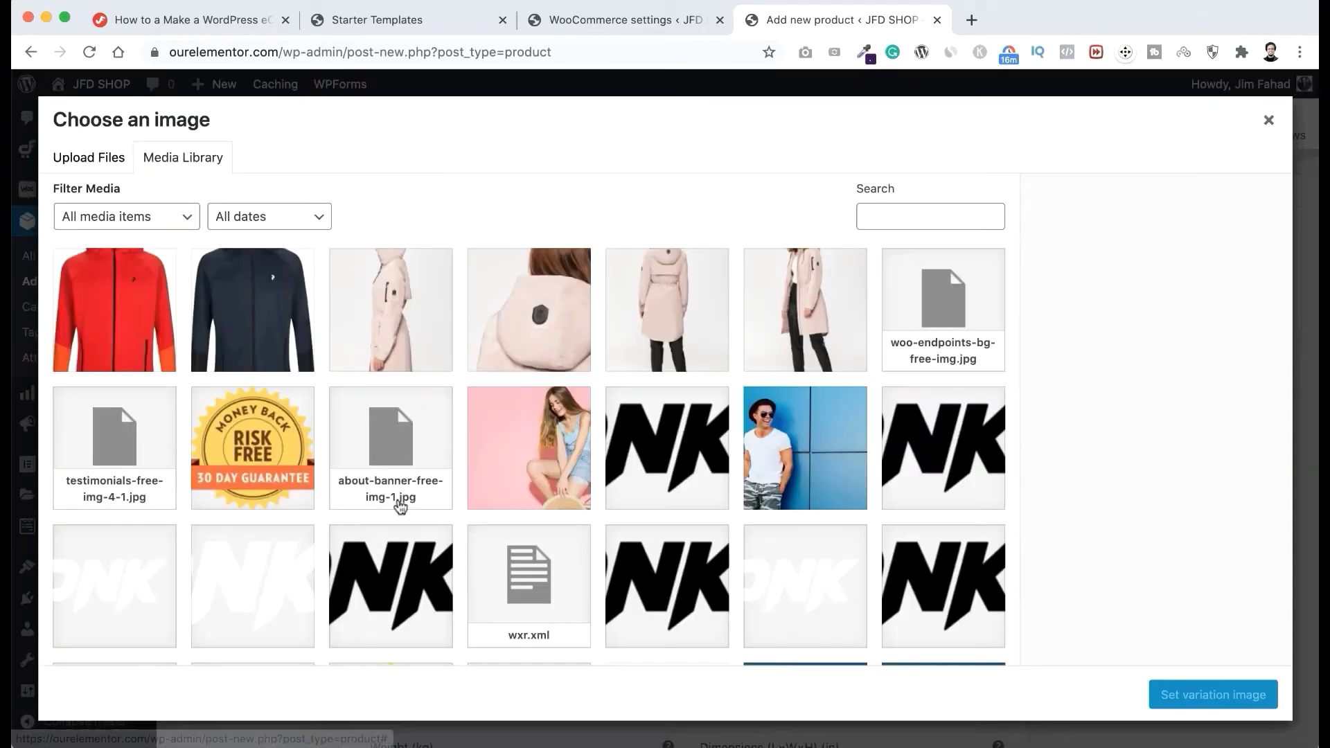
pyautogui.click(241, 315)
pyautogui.click(1177, 701)
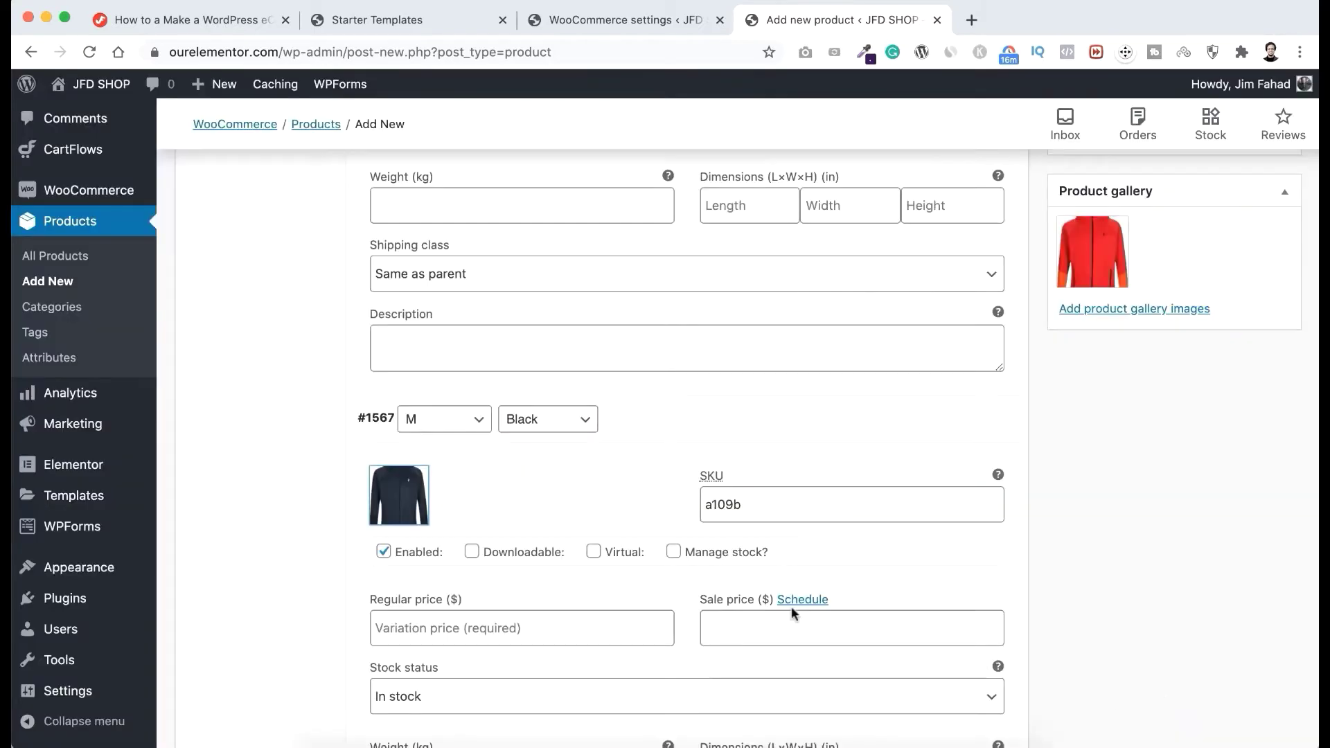
# Step: Set the red jacket photo from the media library as the M Red variation's image
pyautogui.scroll(-8, 580, 560)
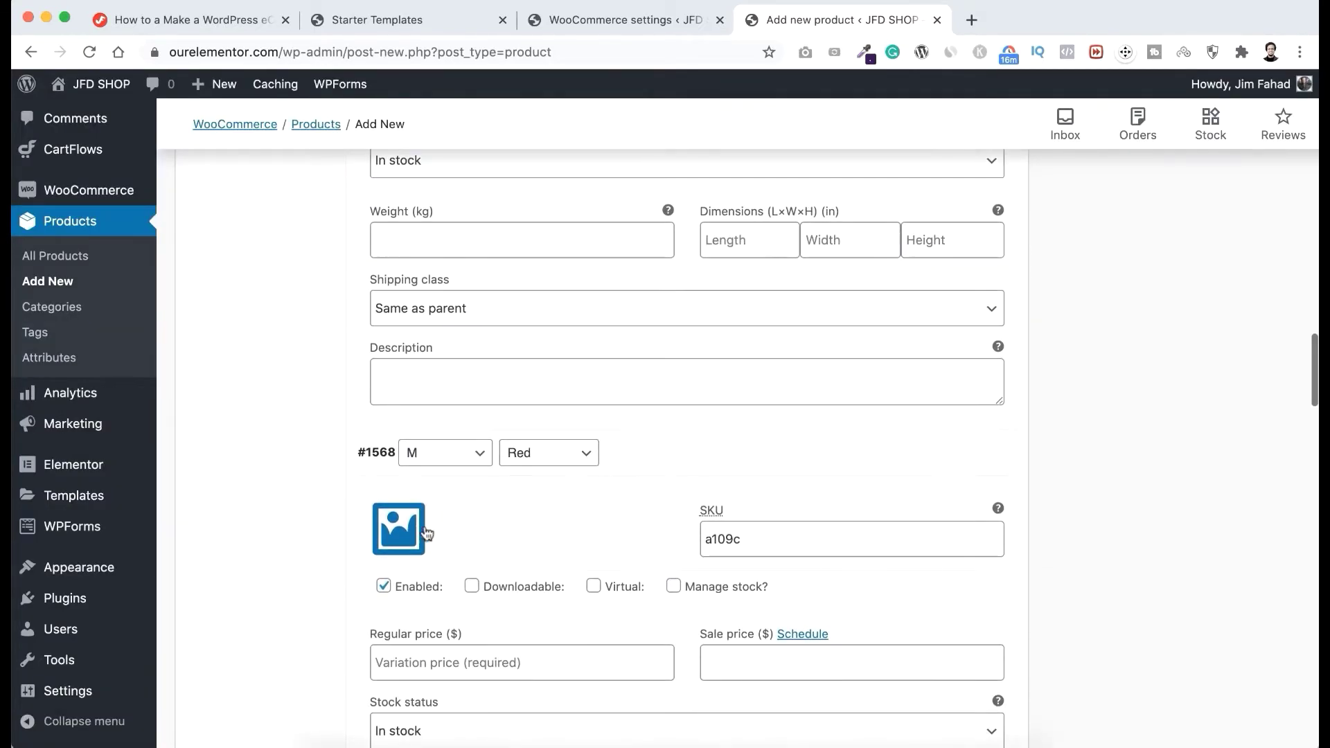
pyautogui.click(416, 532)
pyautogui.click(130, 309)
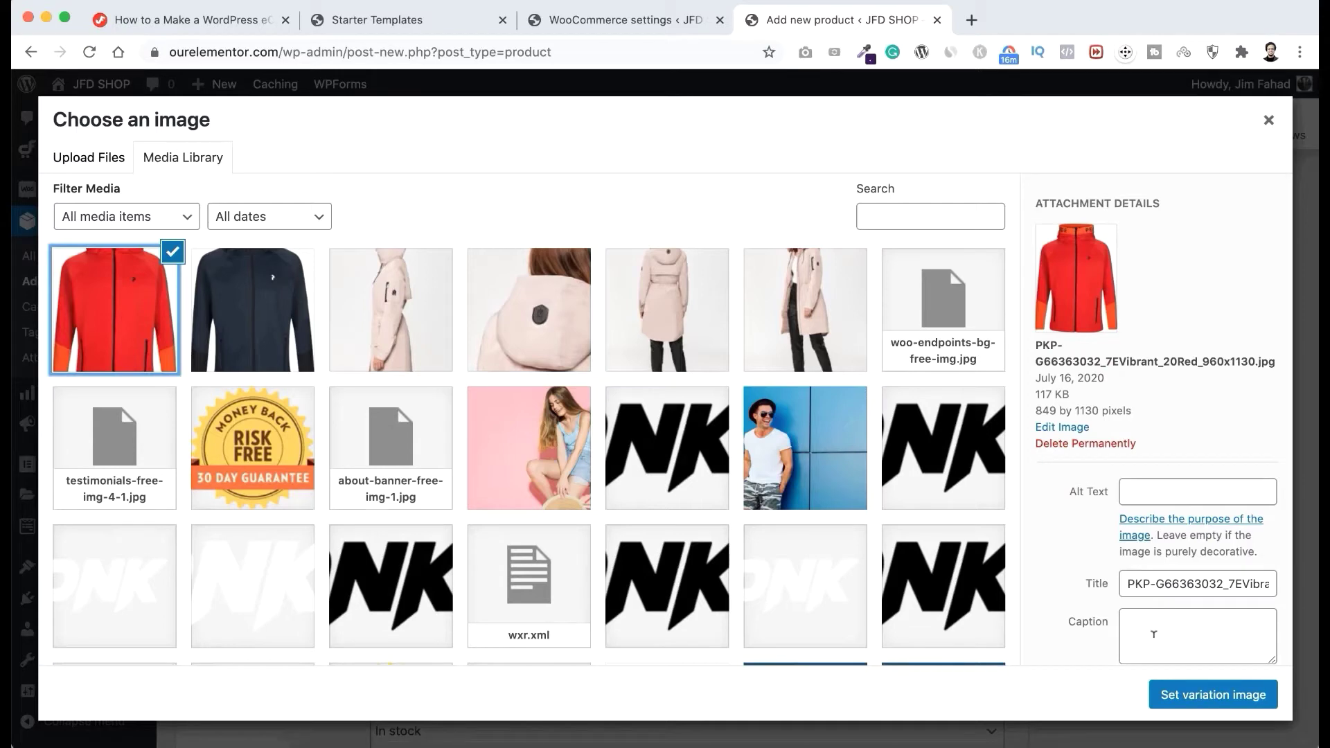
pyautogui.click(1190, 695)
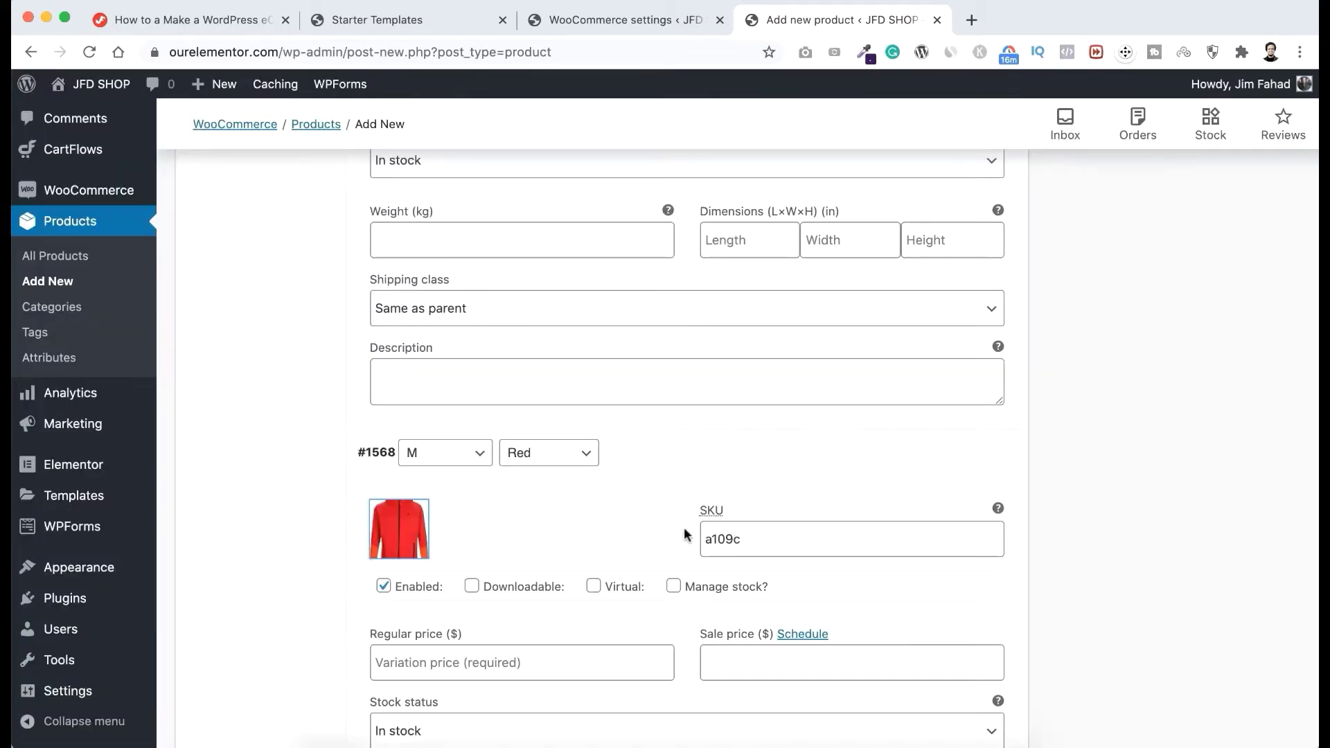
# Step: Set the dark jacket photo from the media library as the L Black variation's image
pyautogui.scroll(-8, 684, 533)
pyautogui.click(409, 544)
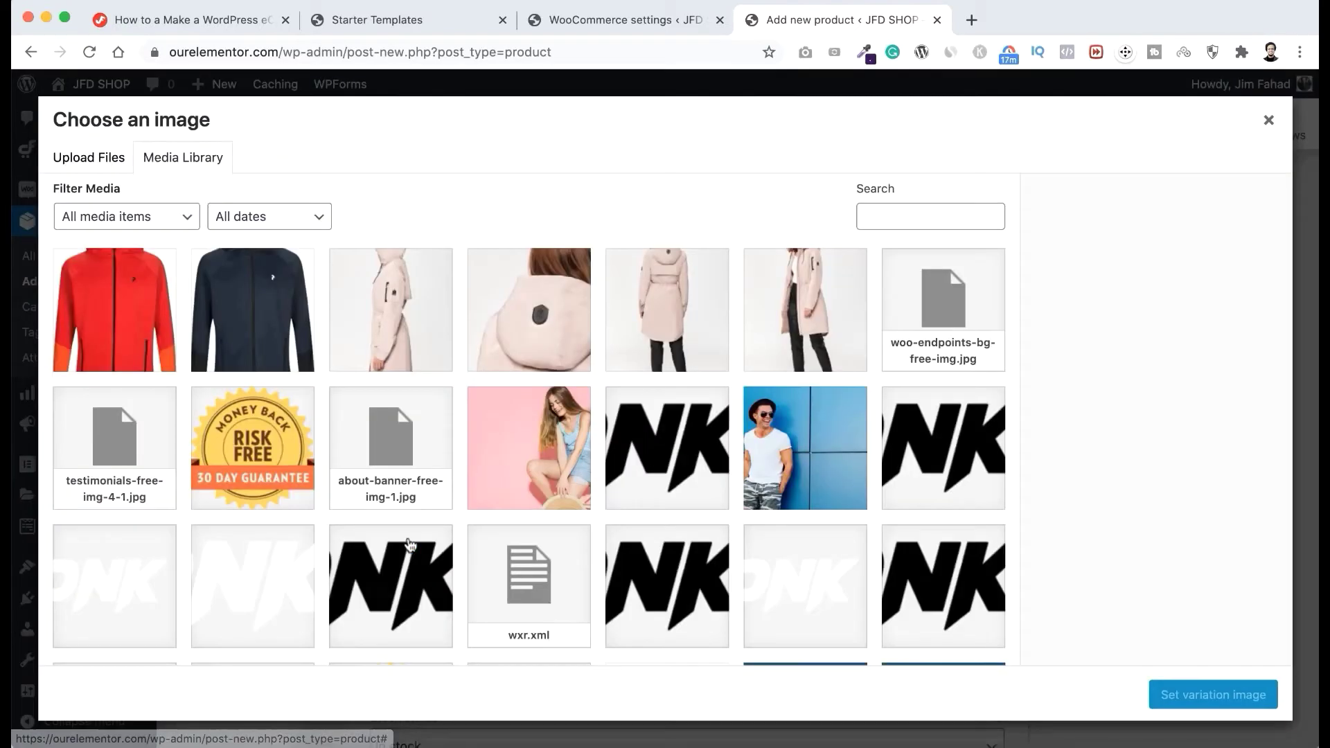
pyautogui.click(257, 315)
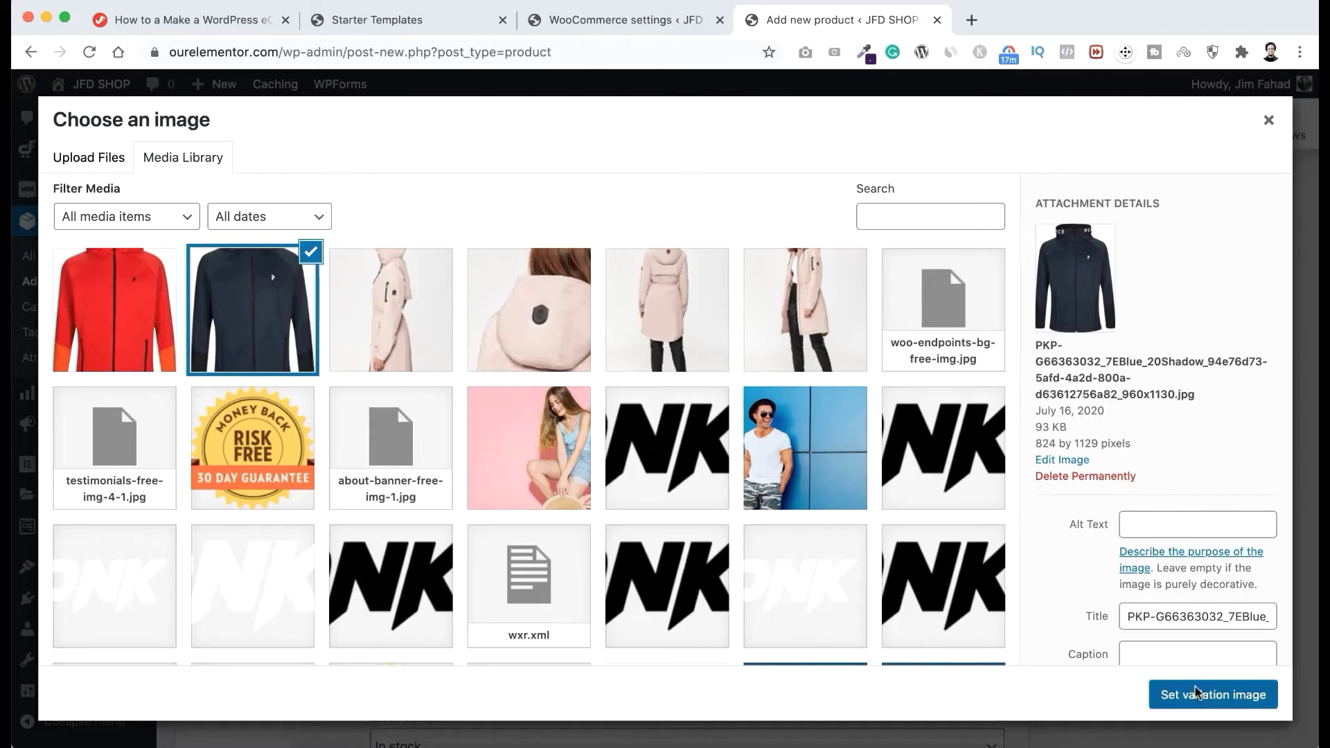
pyautogui.click(1197, 694)
# Step: Set the red jacket photo from the media library as the L Red variation's image
pyautogui.scroll(-10, 838, 622)
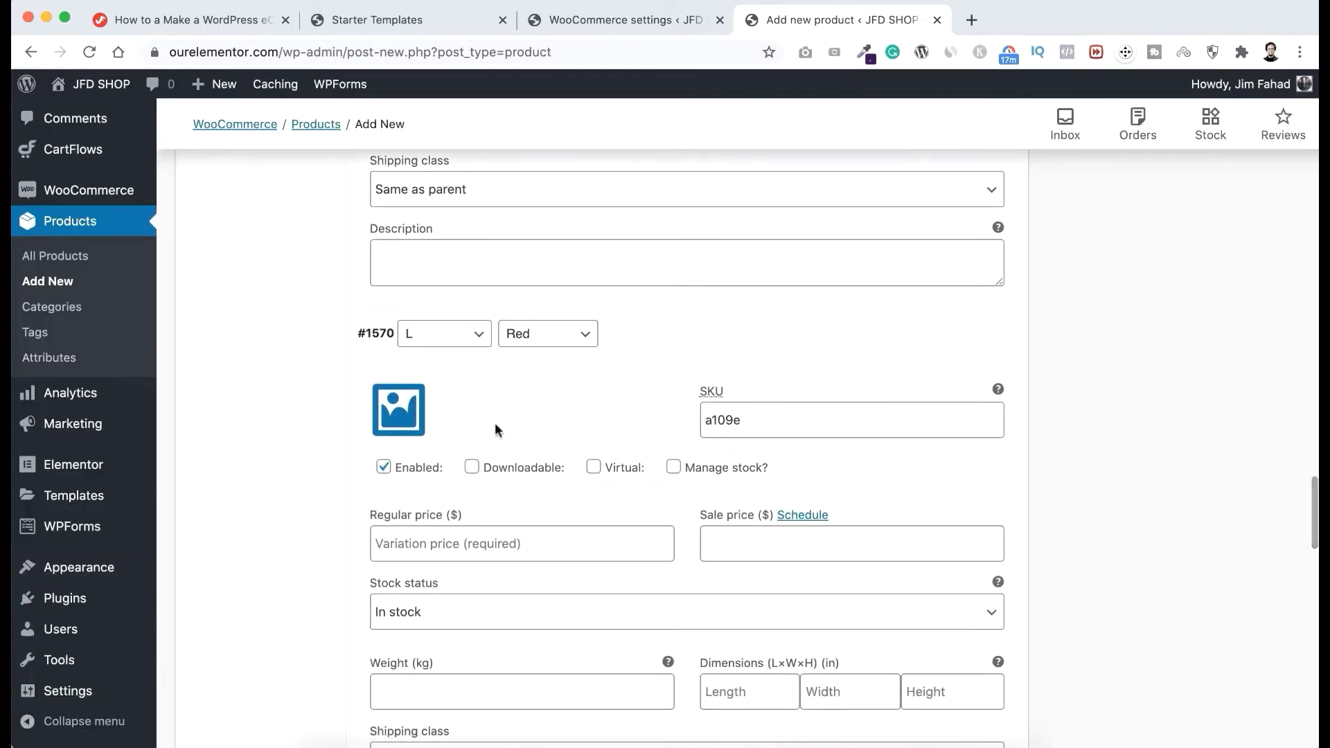
pyautogui.click(400, 410)
pyautogui.click(165, 307)
pyautogui.click(1169, 689)
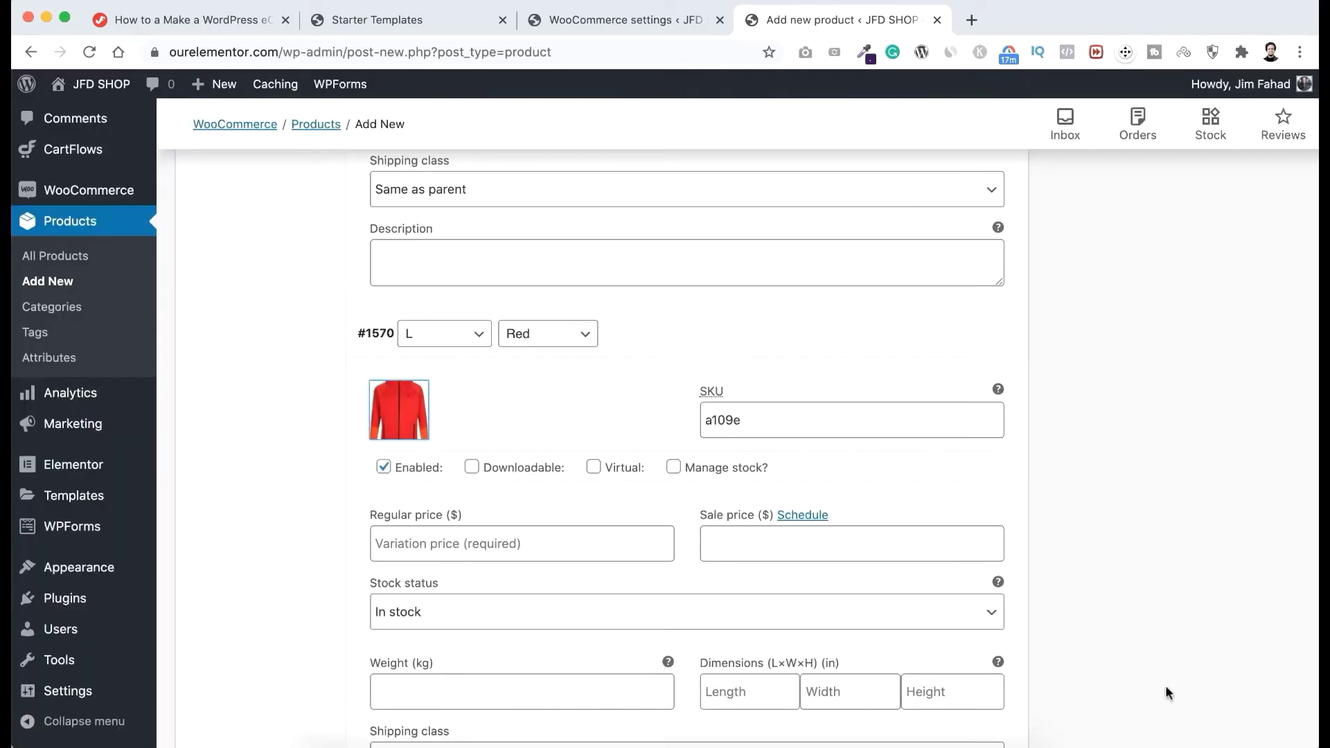
# Step: Set the dark jacket photo from the media library as the XL Black variation's image
pyautogui.scroll(-7, 646, 558)
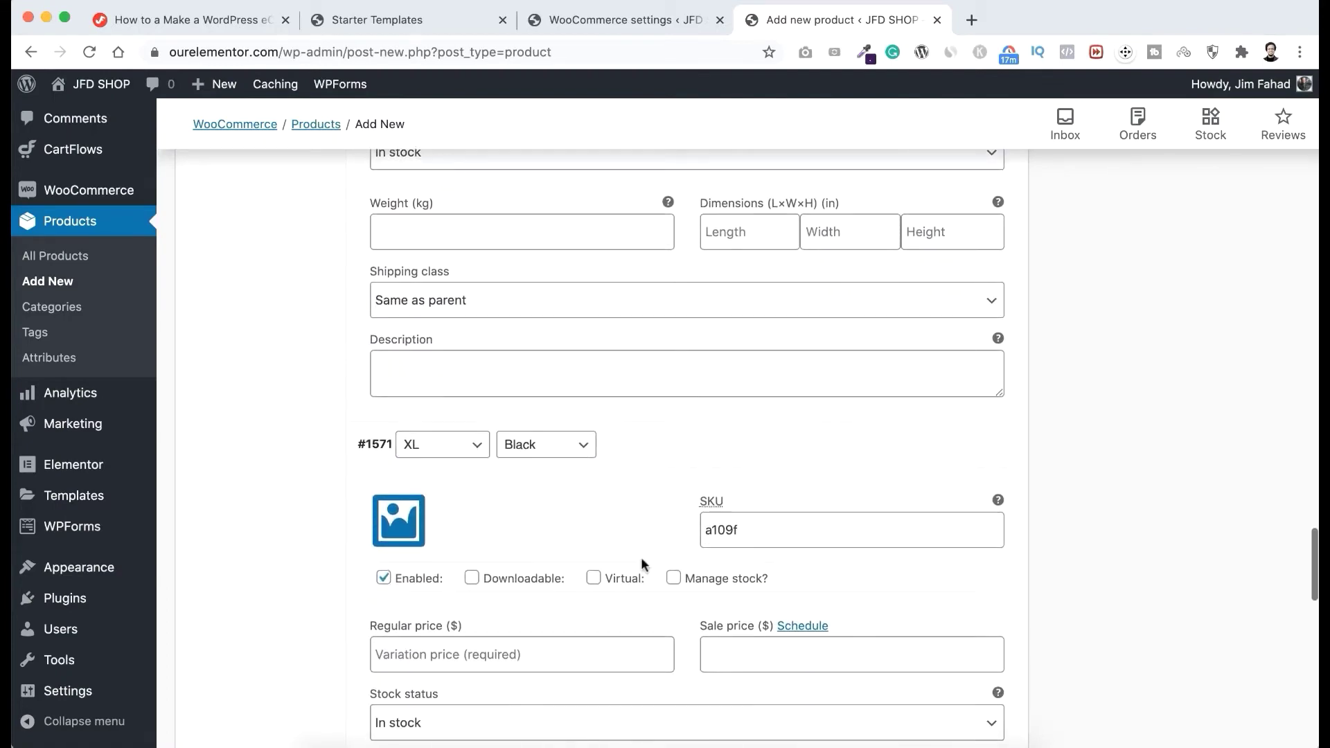
pyautogui.click(412, 526)
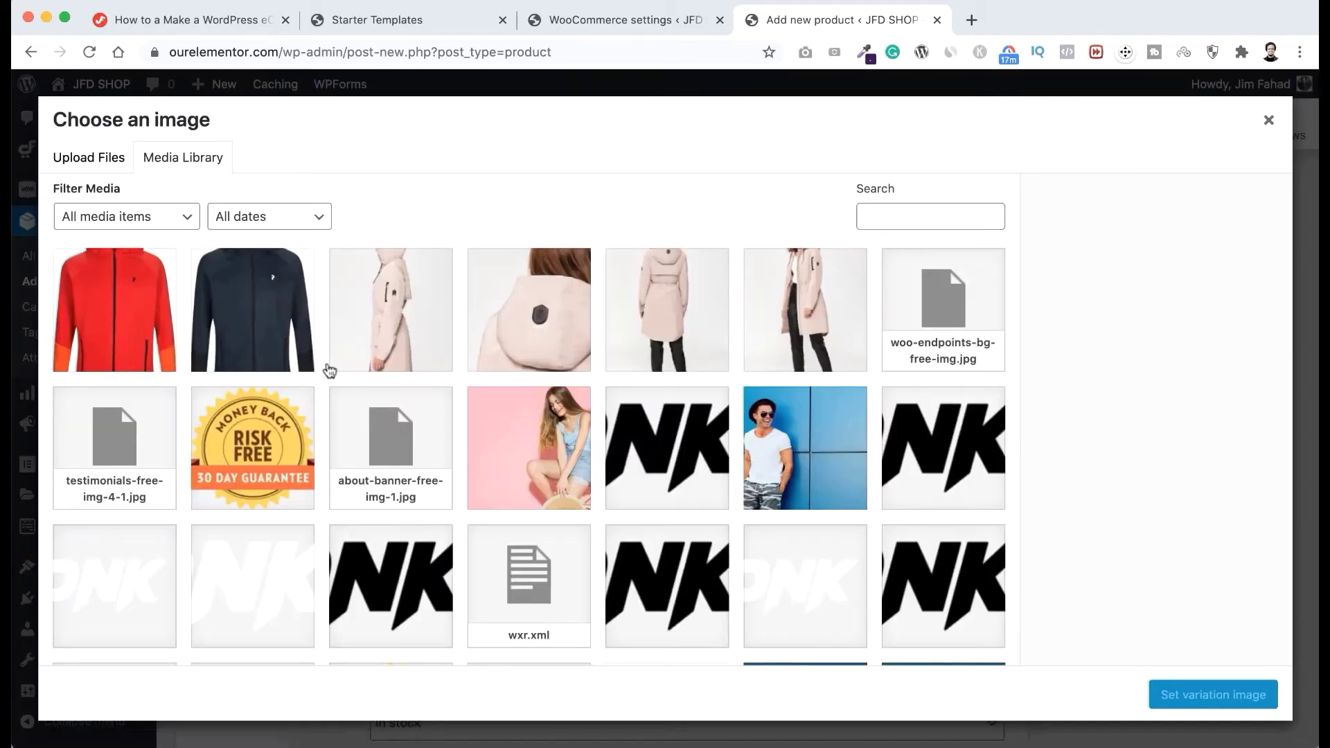
pyautogui.click(294, 326)
pyautogui.click(1186, 685)
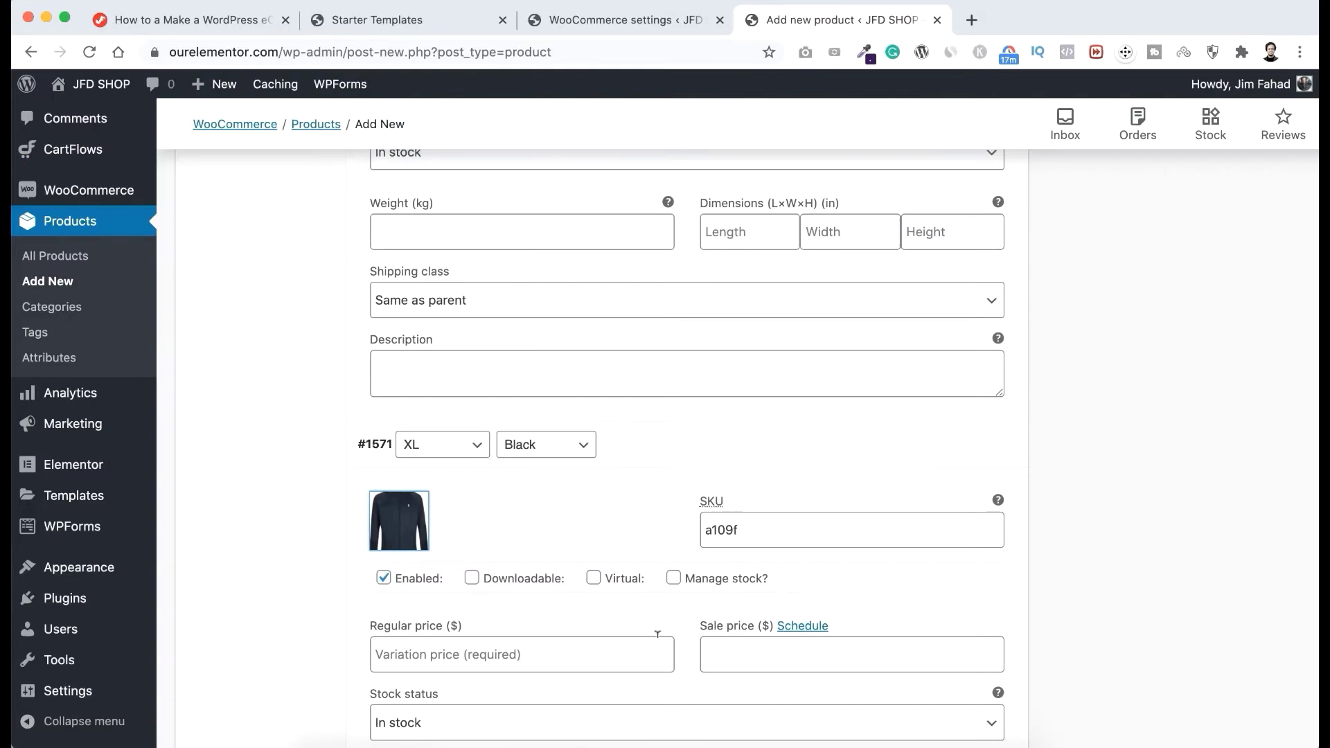
# Step: Collapse the details of all variations, and briefly expand the S Black variation to view its fields
pyautogui.scroll(-6, 658, 644)
pyautogui.scroll(-2, 656, 643)
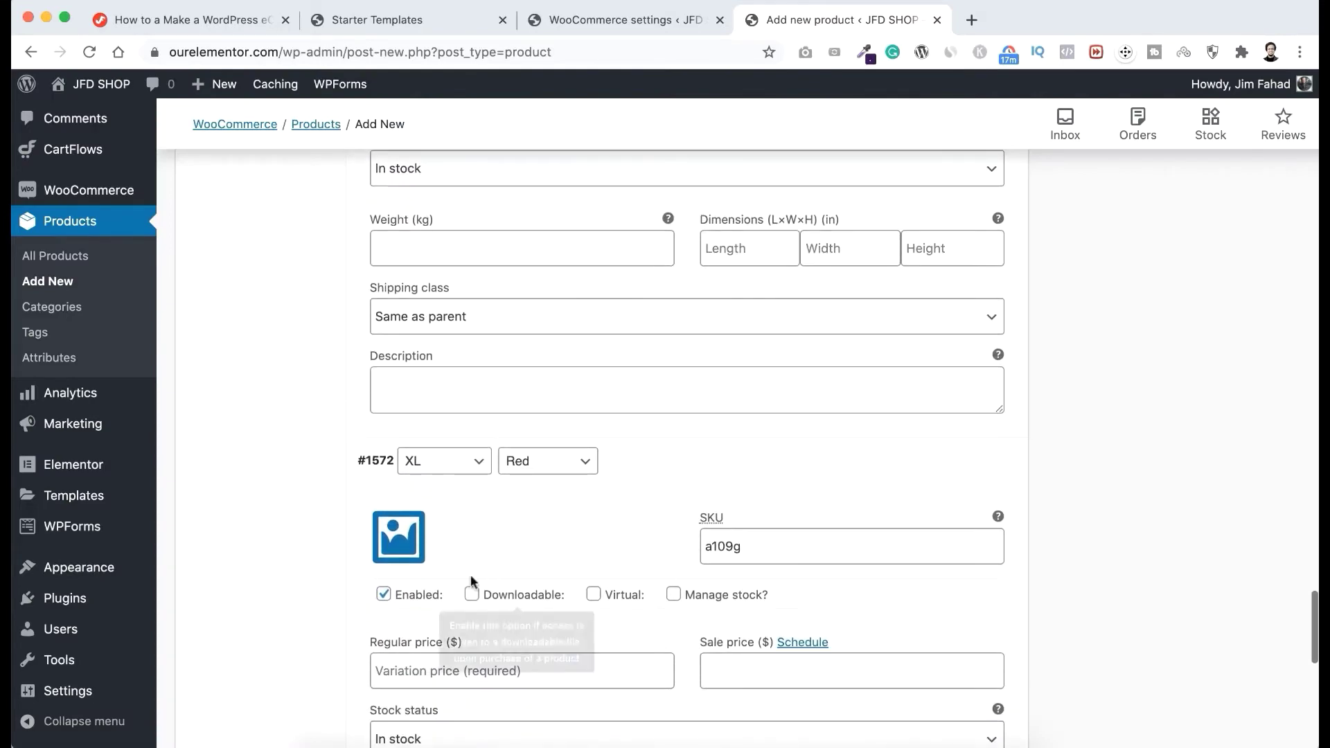
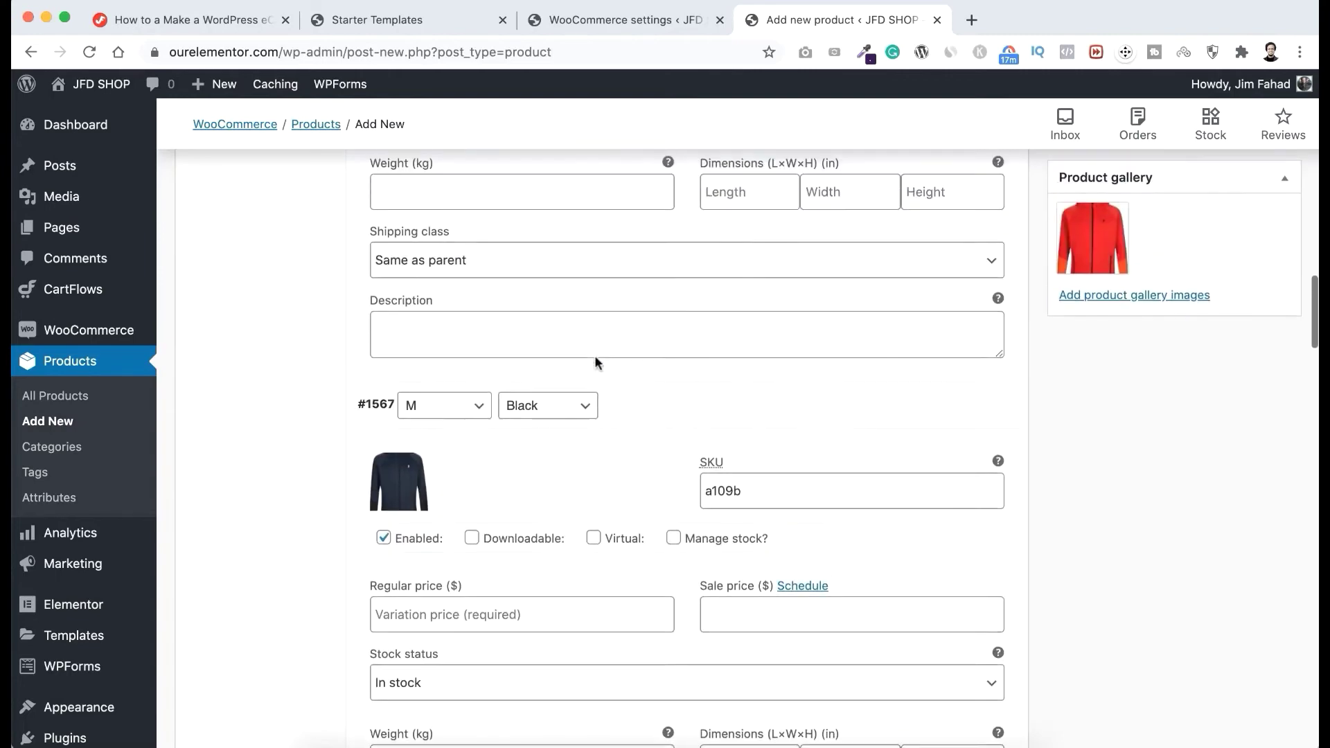
pyautogui.scroll(10, 596, 275)
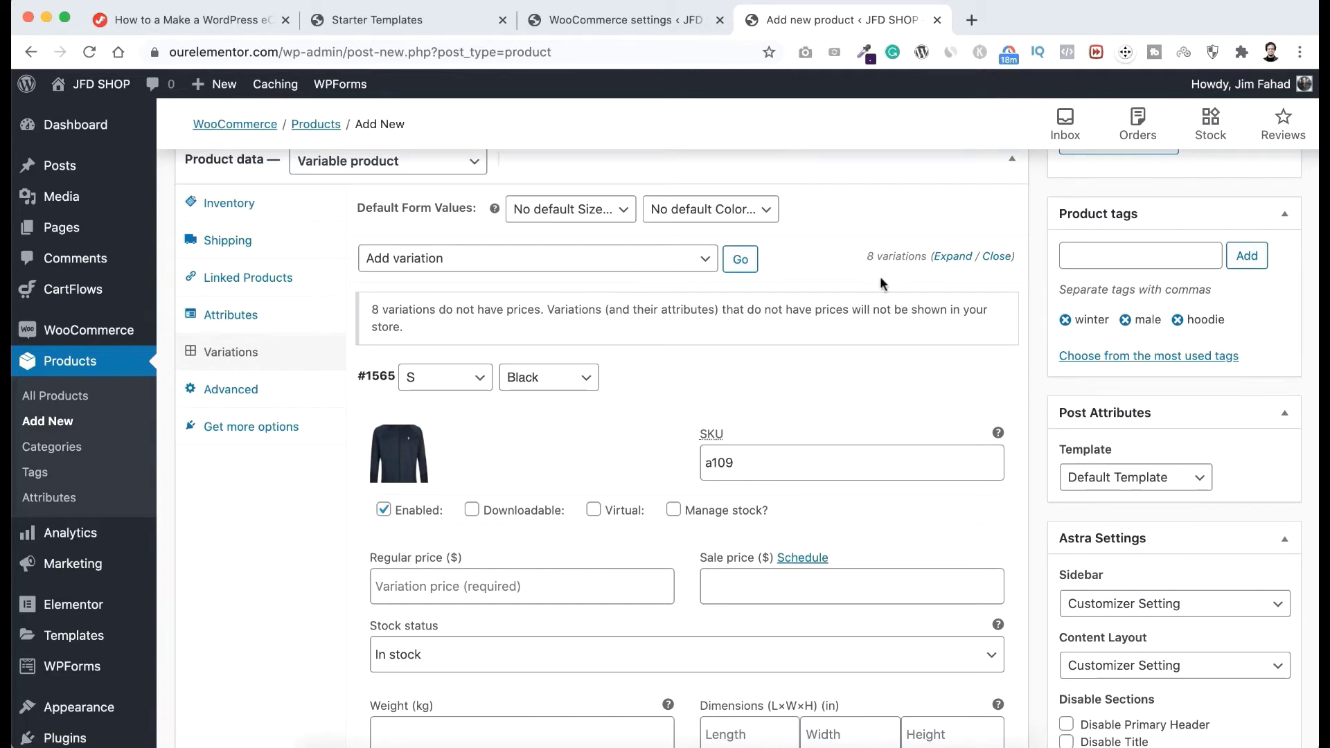
pyautogui.click(997, 256)
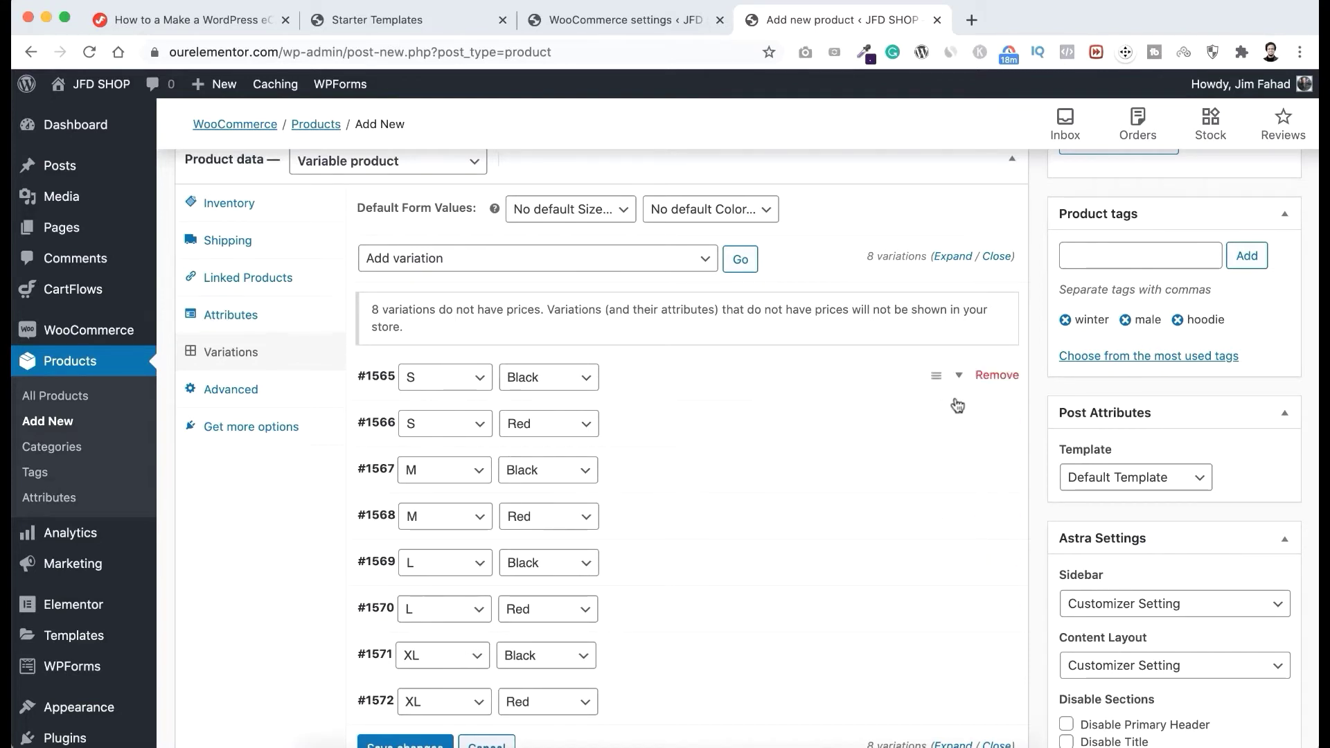
pyautogui.click(959, 381)
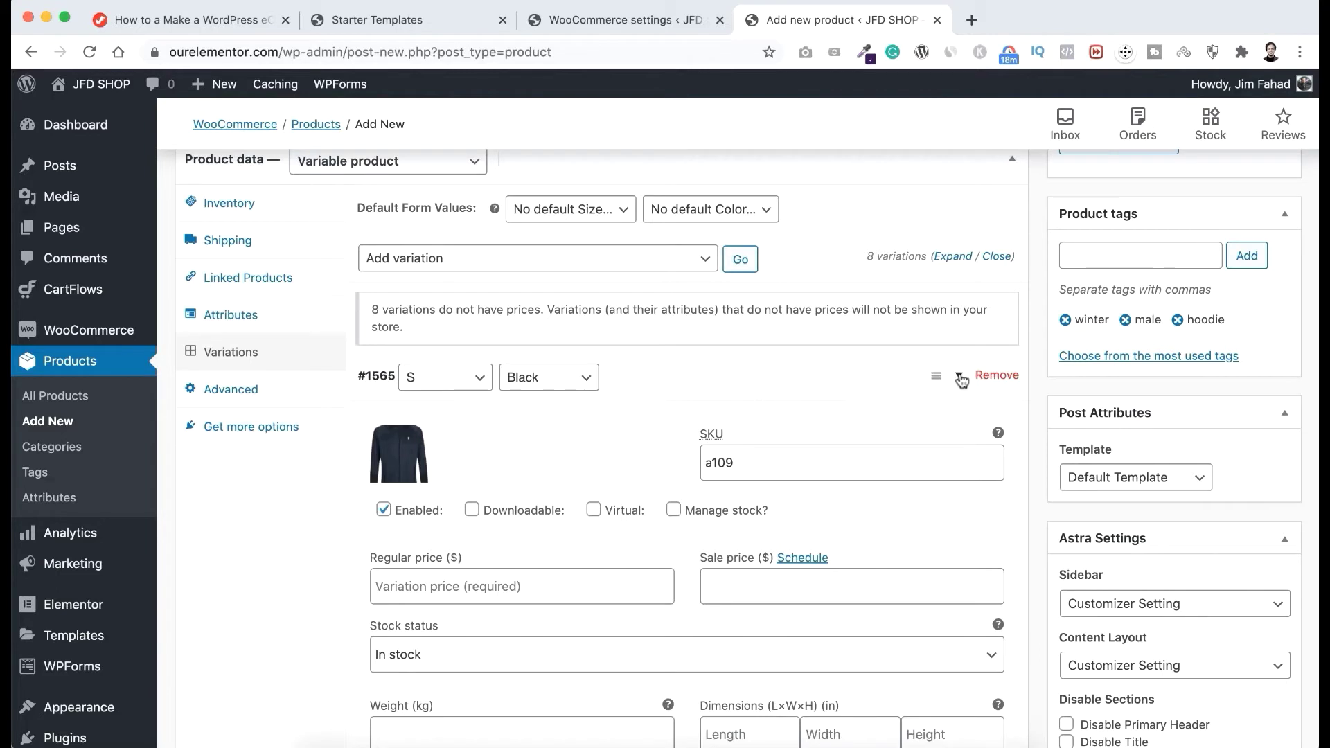
pyautogui.click(959, 380)
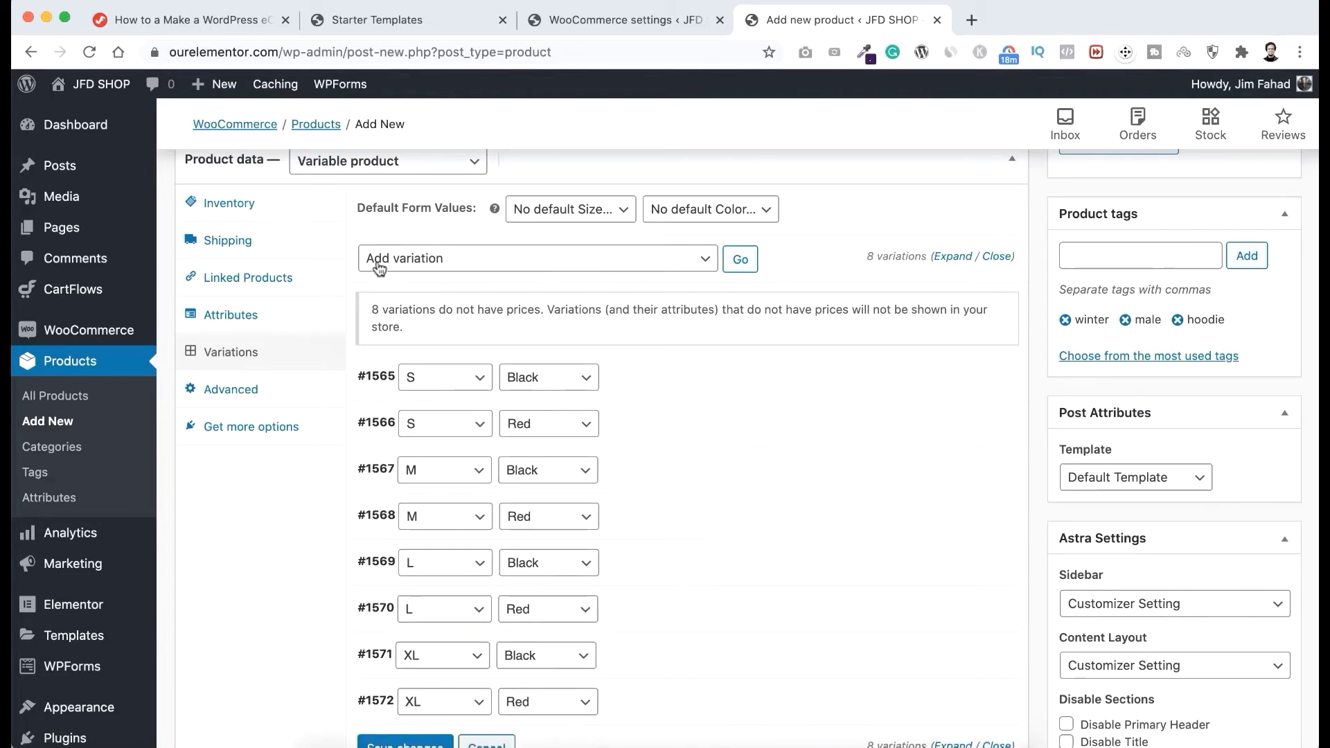
# Step: Set the regular price of all variations to 120 with the bulk action and save the changes
pyautogui.click(526, 262)
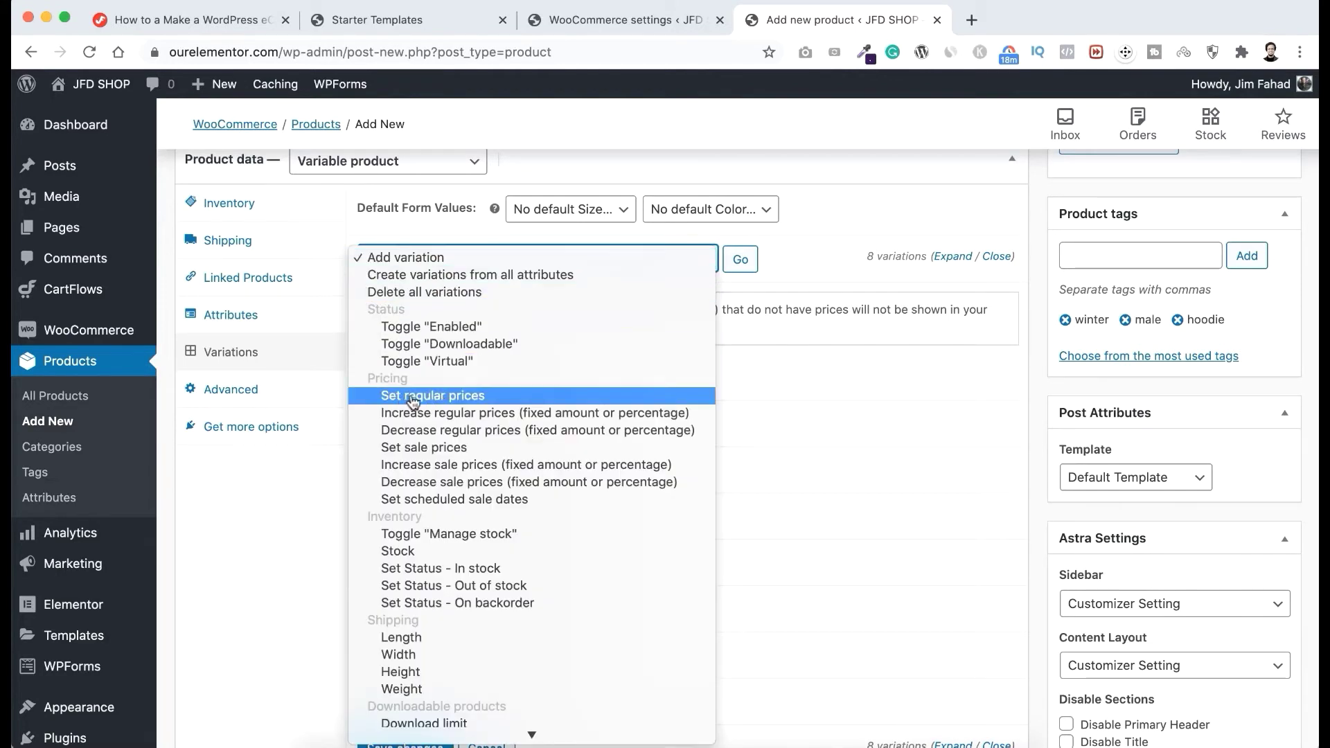
pyautogui.click(463, 396)
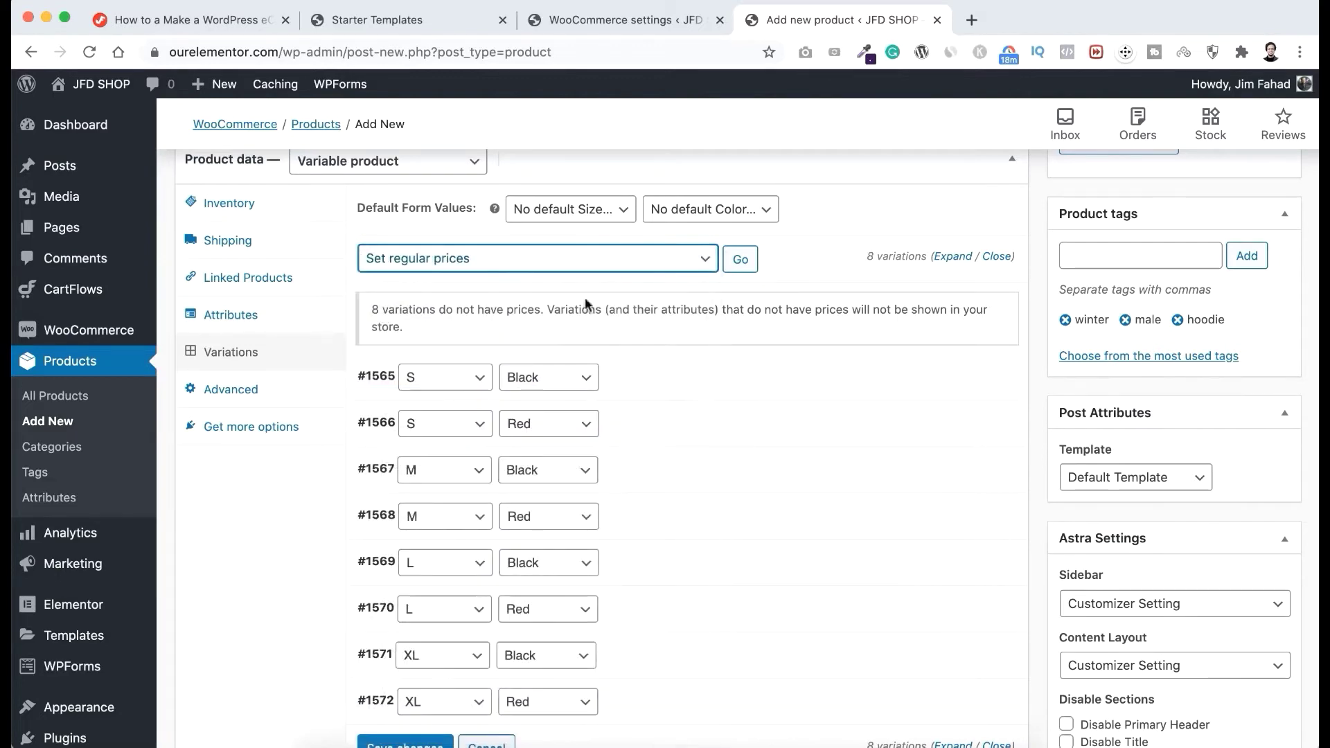
pyautogui.click(739, 261)
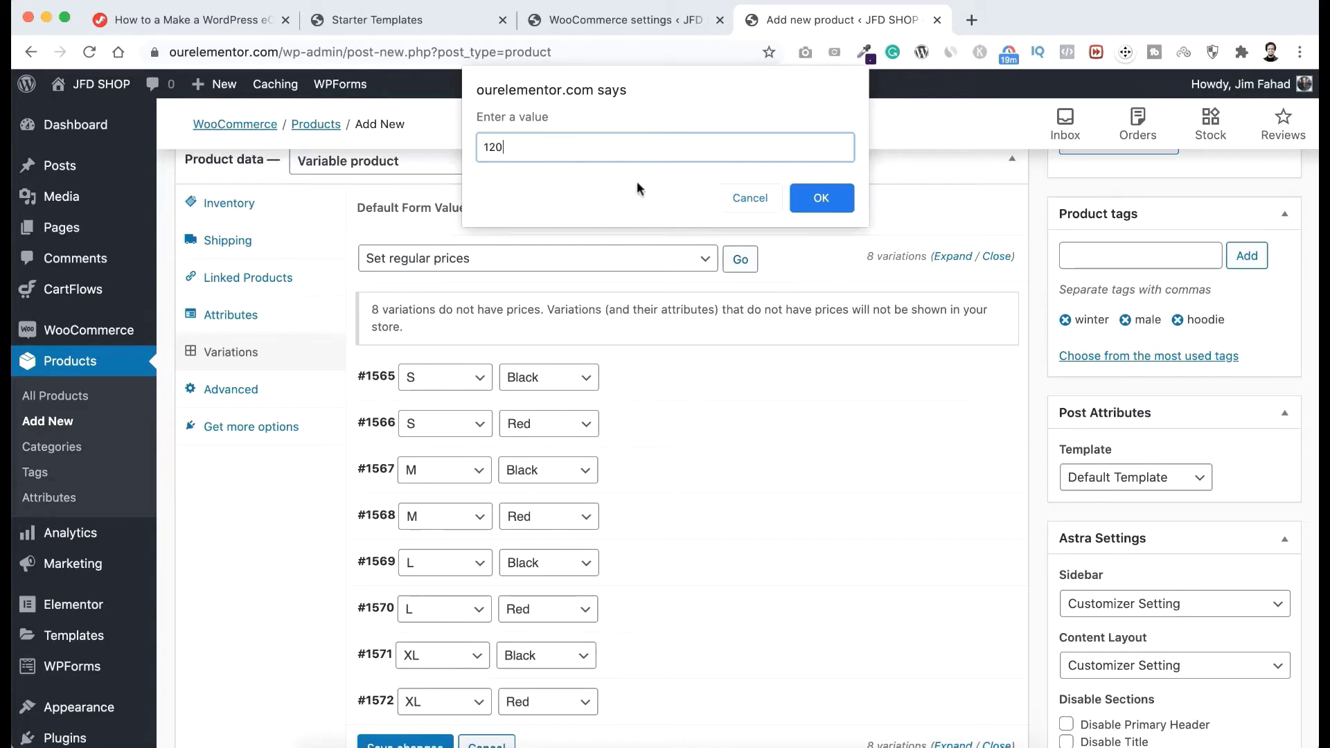
pyautogui.click(826, 204)
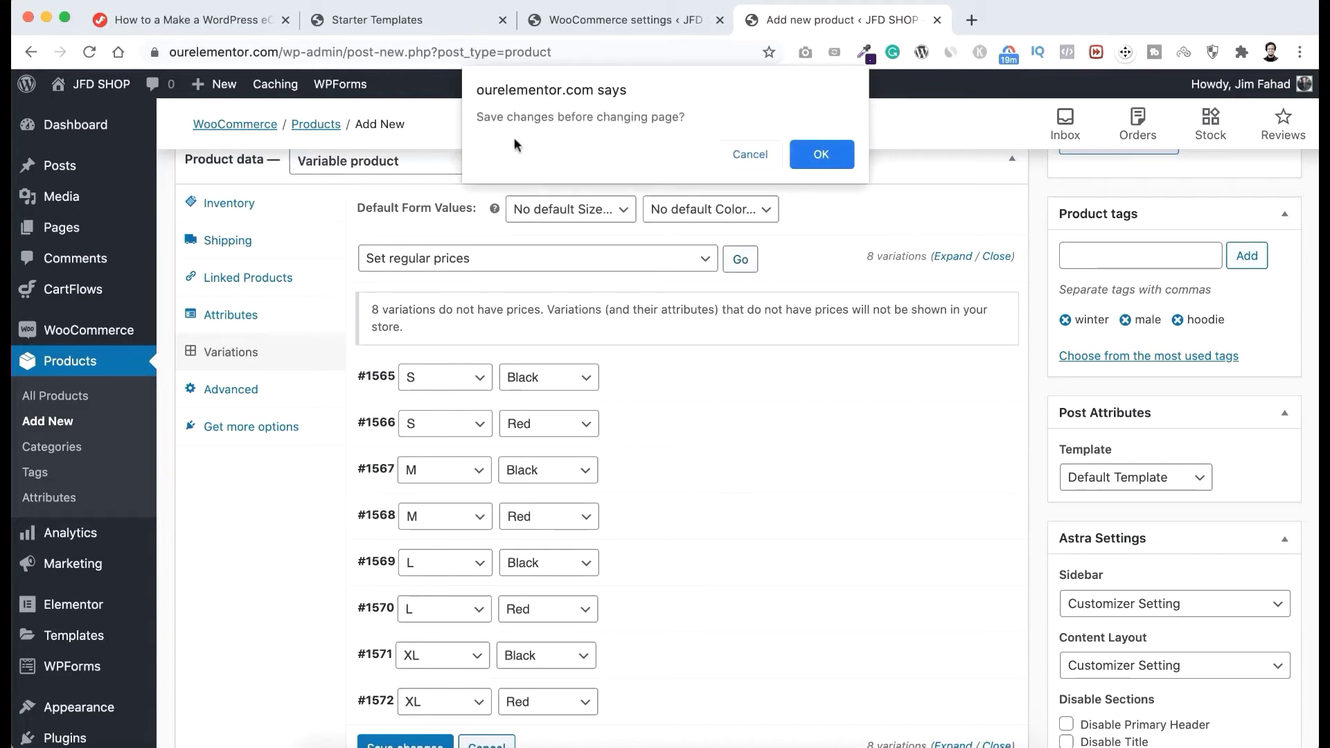
pyautogui.click(821, 155)
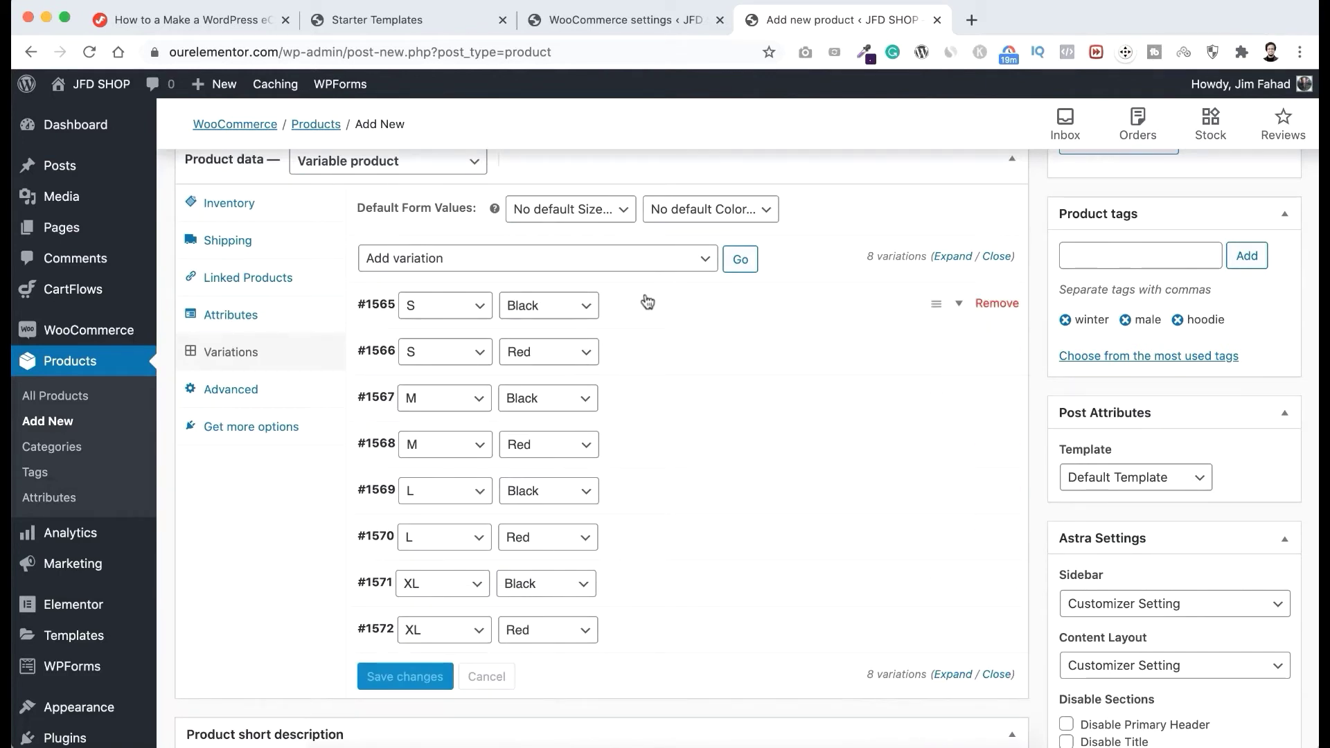
# Step: Expand all variations and check the regular price of each one
pyautogui.click(951, 257)
pyautogui.scroll(-1, 720, 492)
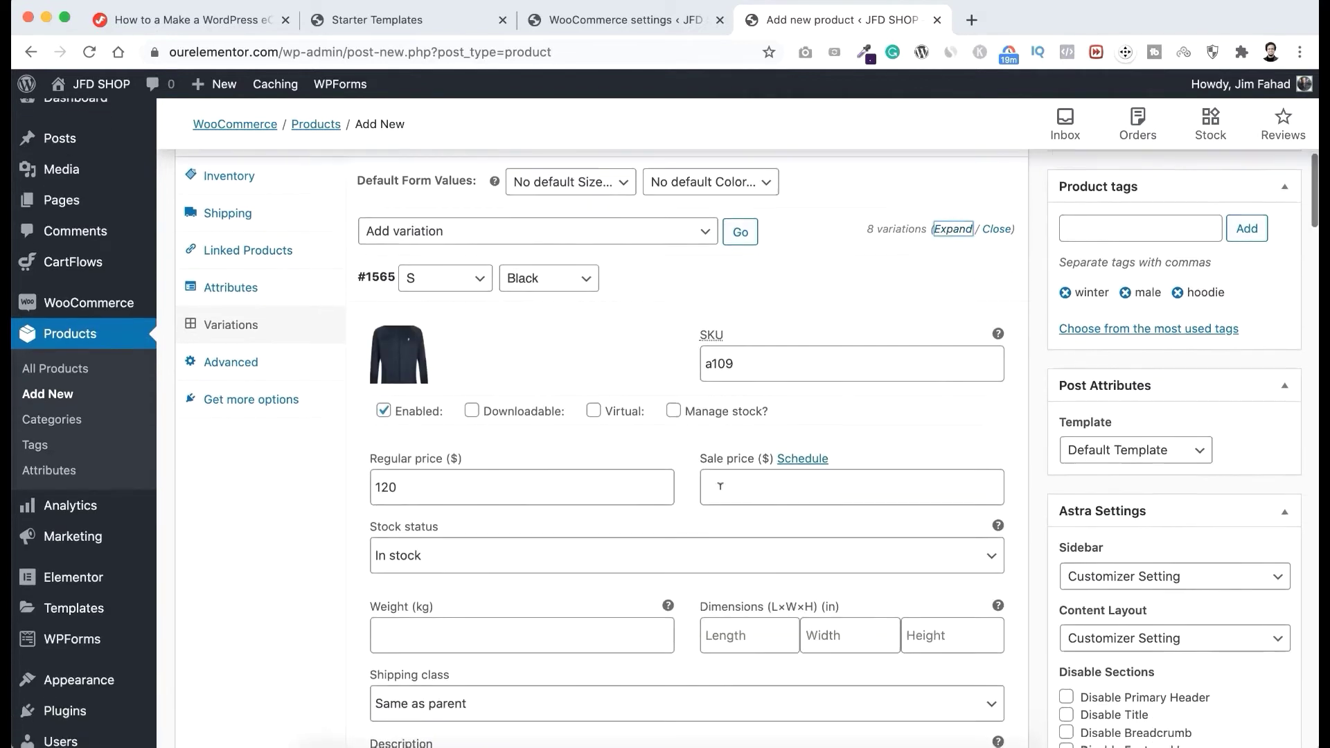
pyautogui.scroll(-1, 720, 487)
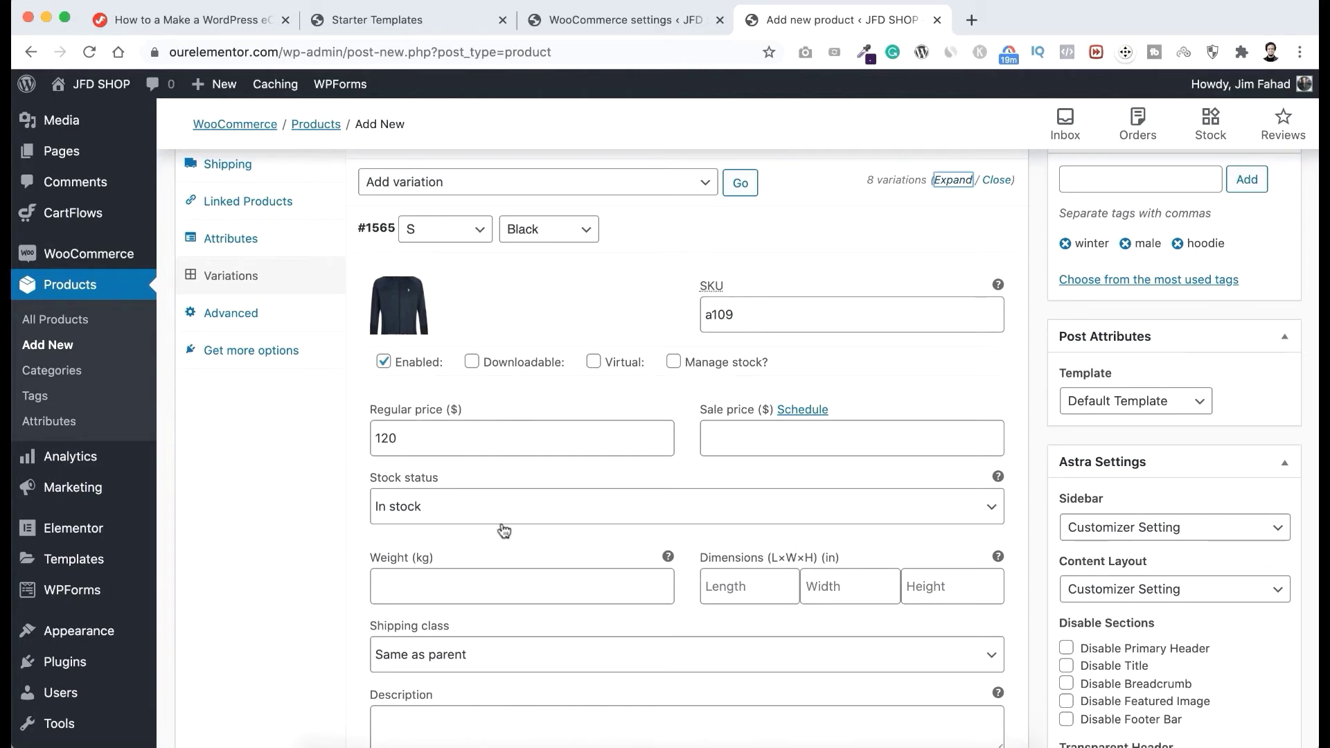
pyautogui.scroll(-10, 501, 531)
pyautogui.scroll(-10, 501, 521)
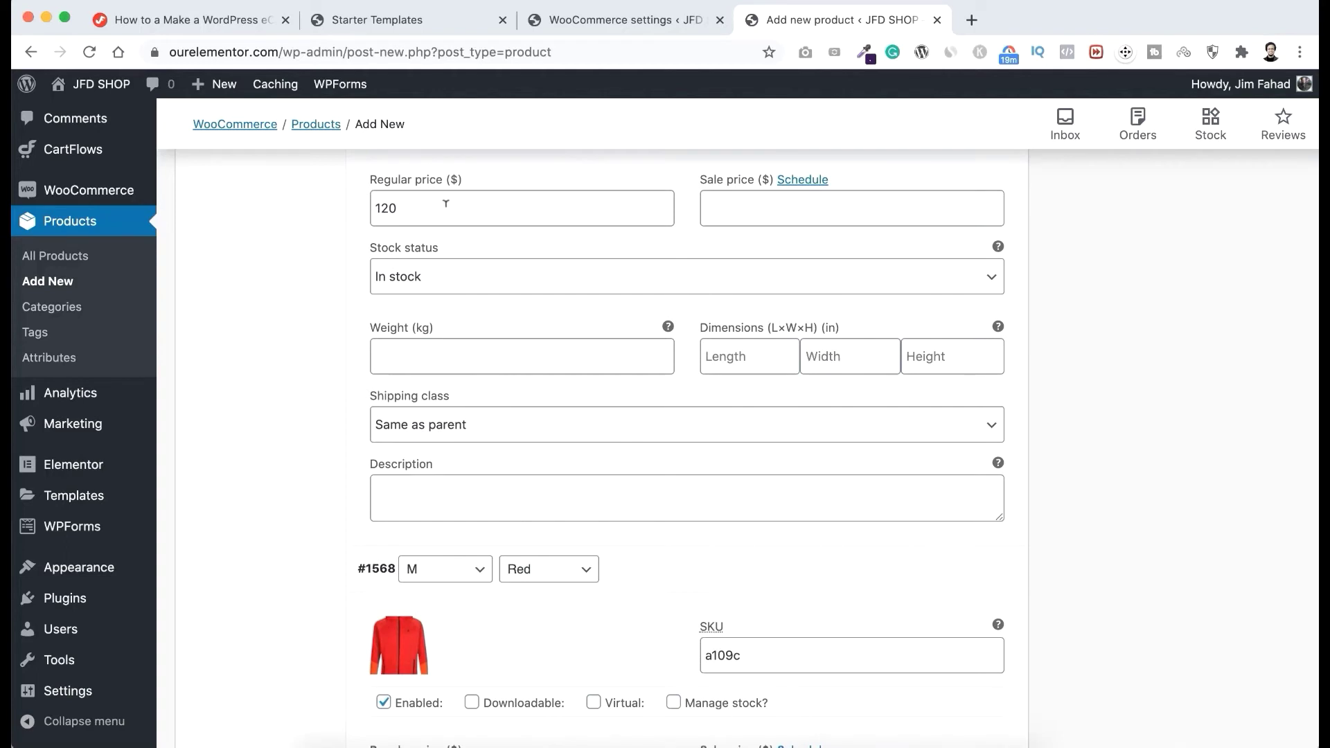
pyautogui.click(455, 206)
pyautogui.scroll(-5, 489, 412)
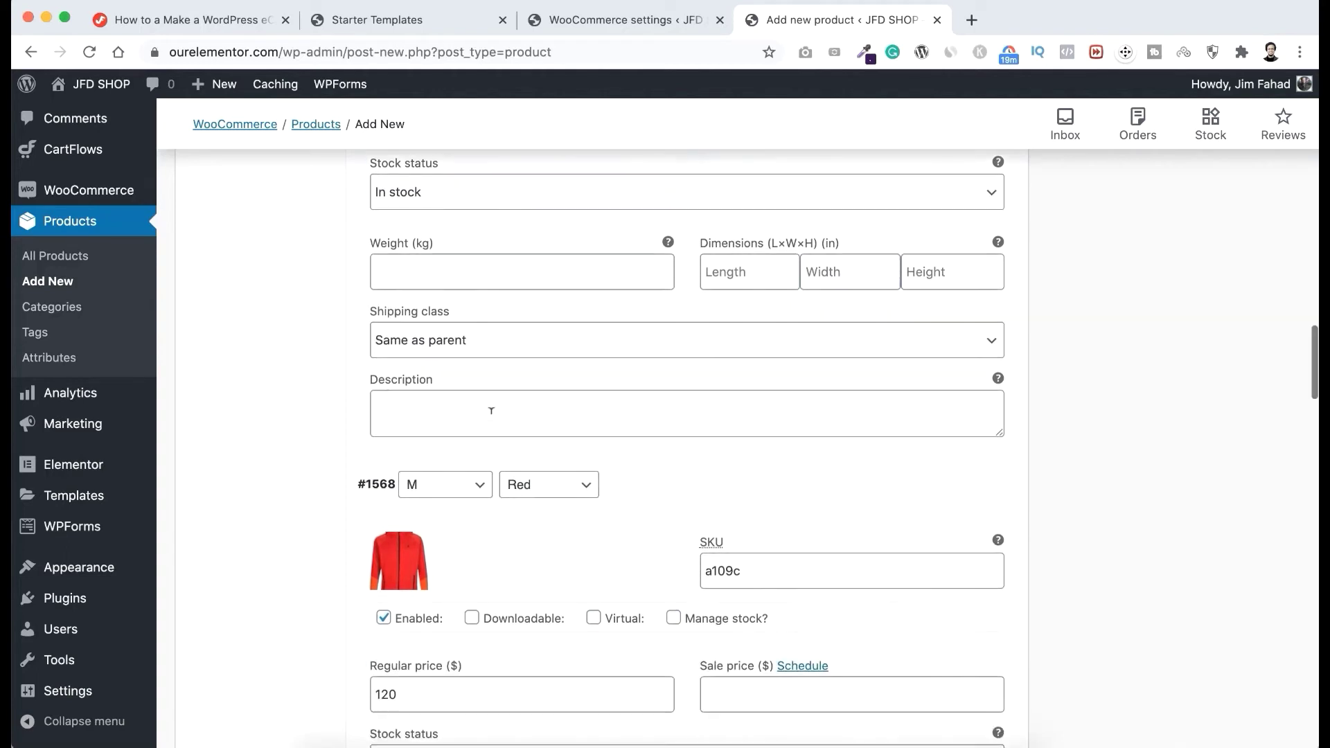
pyautogui.click(457, 435)
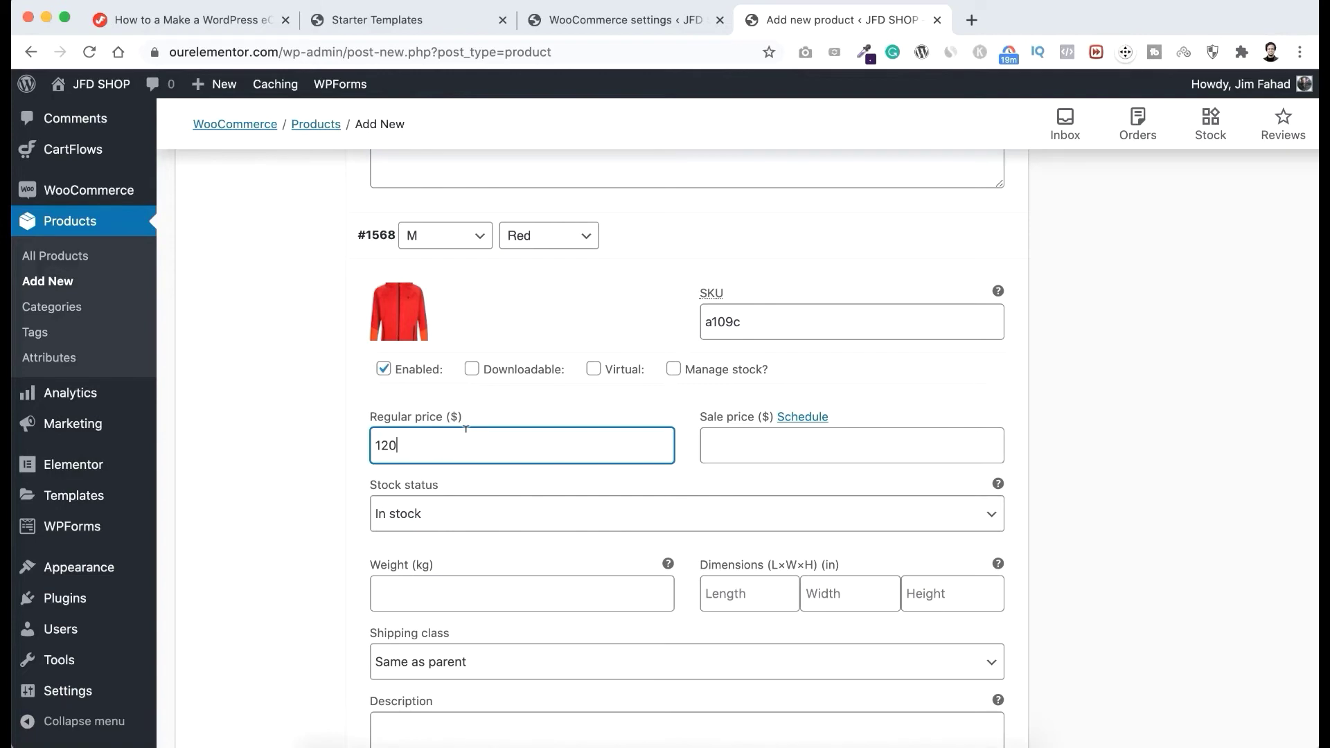
# Step: Publish the Rider Hoodie product
pyautogui.scroll(7, 554, 322)
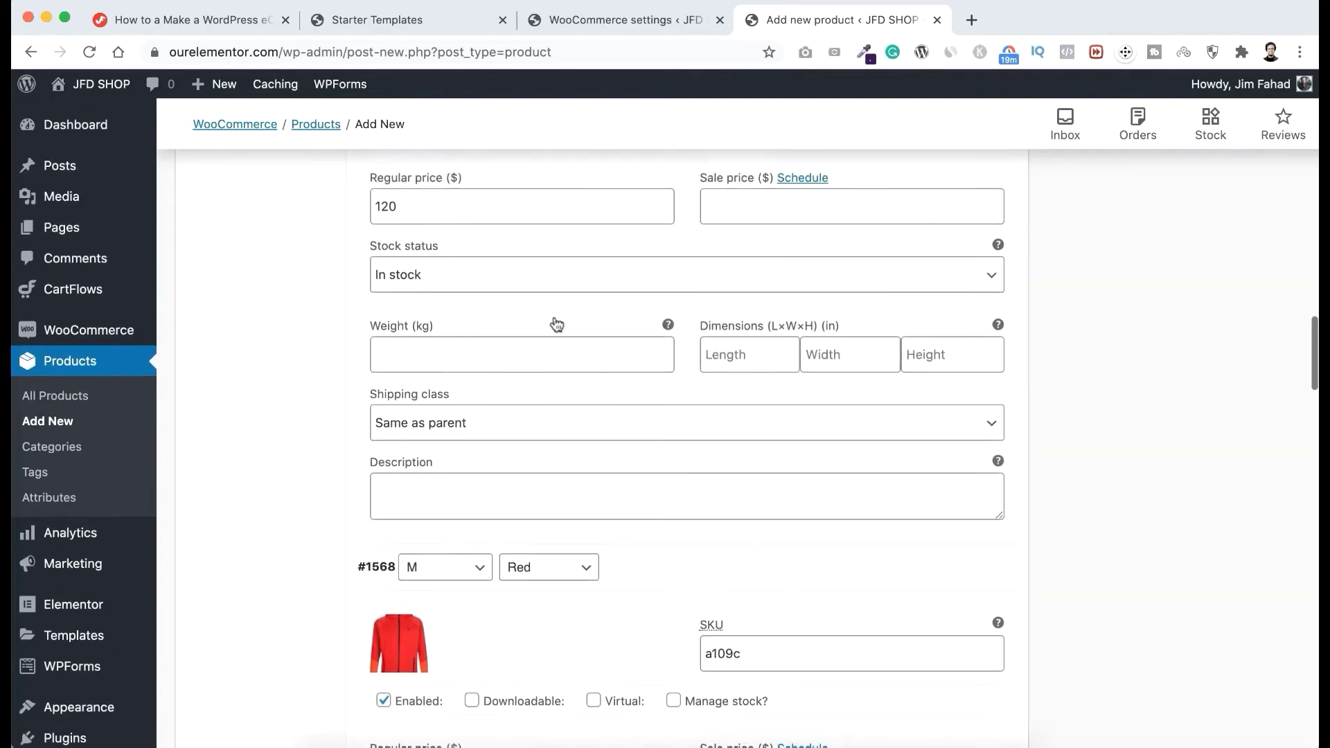
pyautogui.scroll(20, 556, 324)
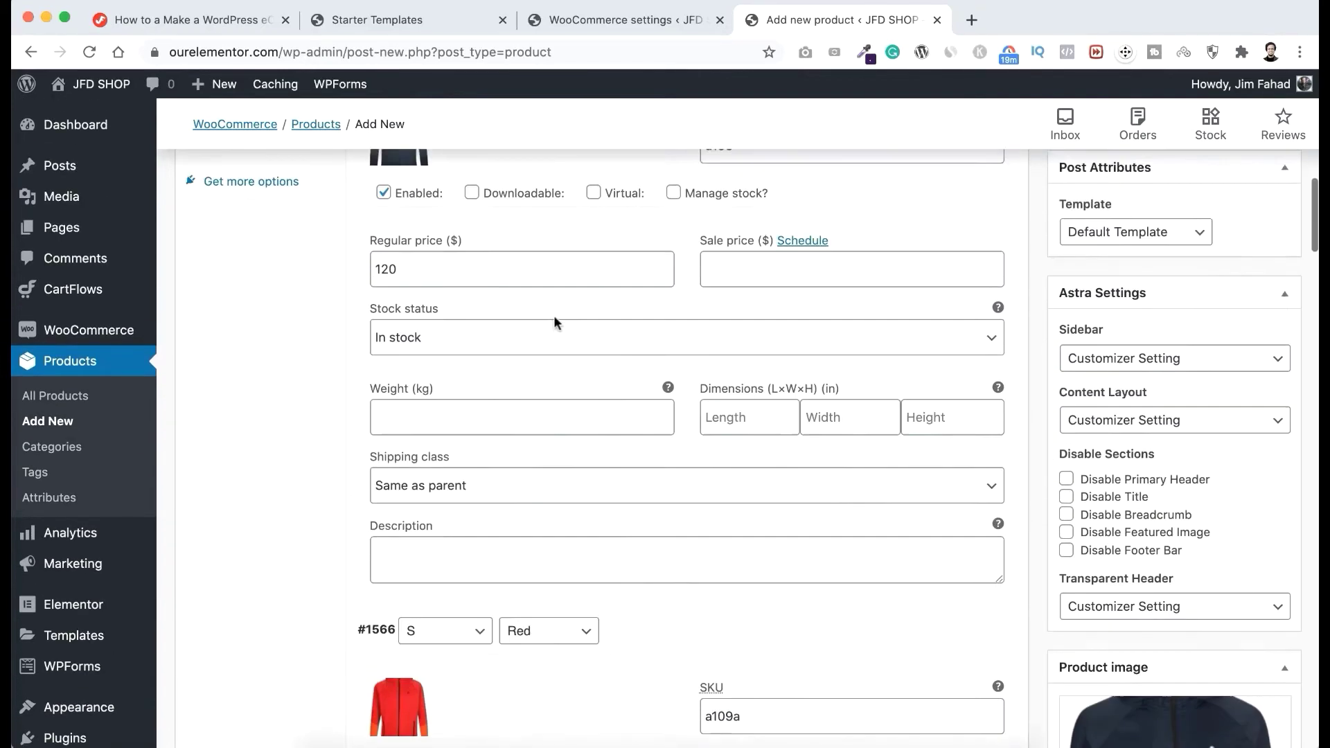
pyautogui.scroll(8, 799, 352)
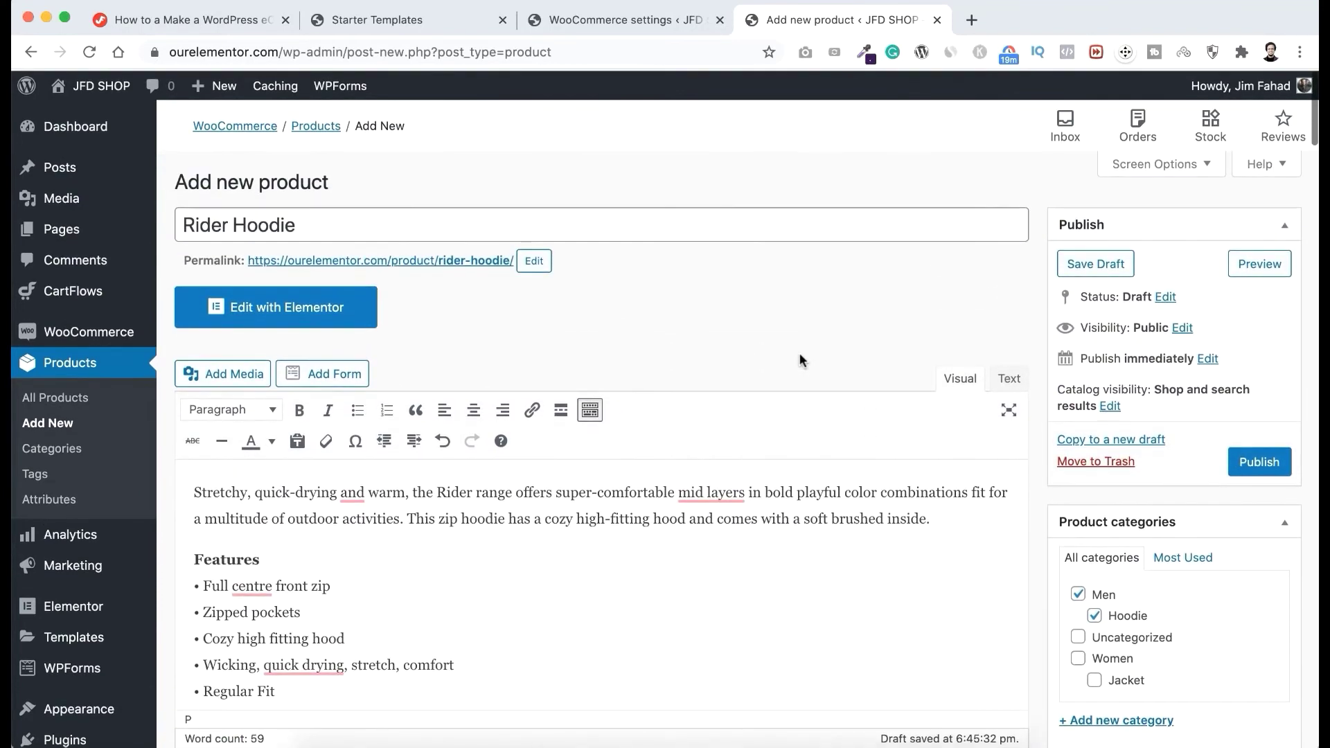
pyautogui.click(1257, 457)
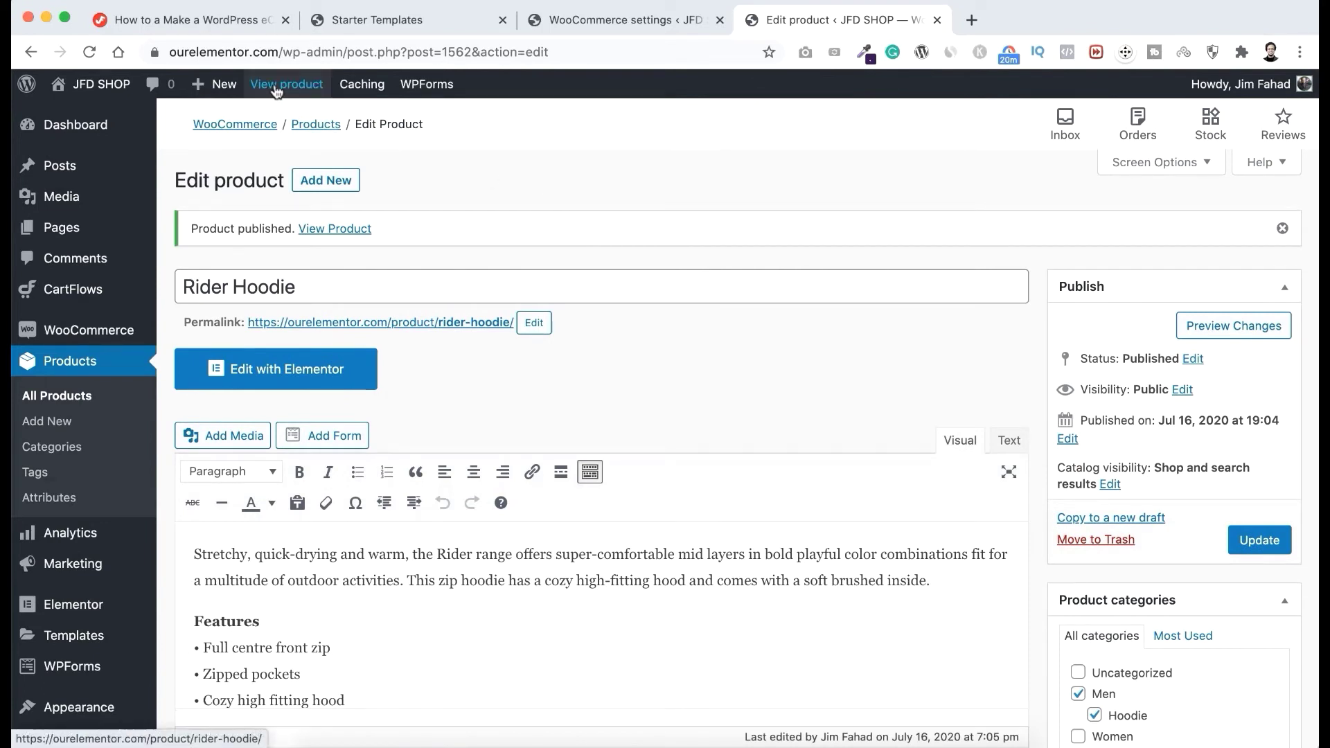
# Step: Open the published Rider Hoodie page in a new tab and examine its price, description, and size and color options
pyautogui.rightClick(275, 91)
pyautogui.click(391, 92)
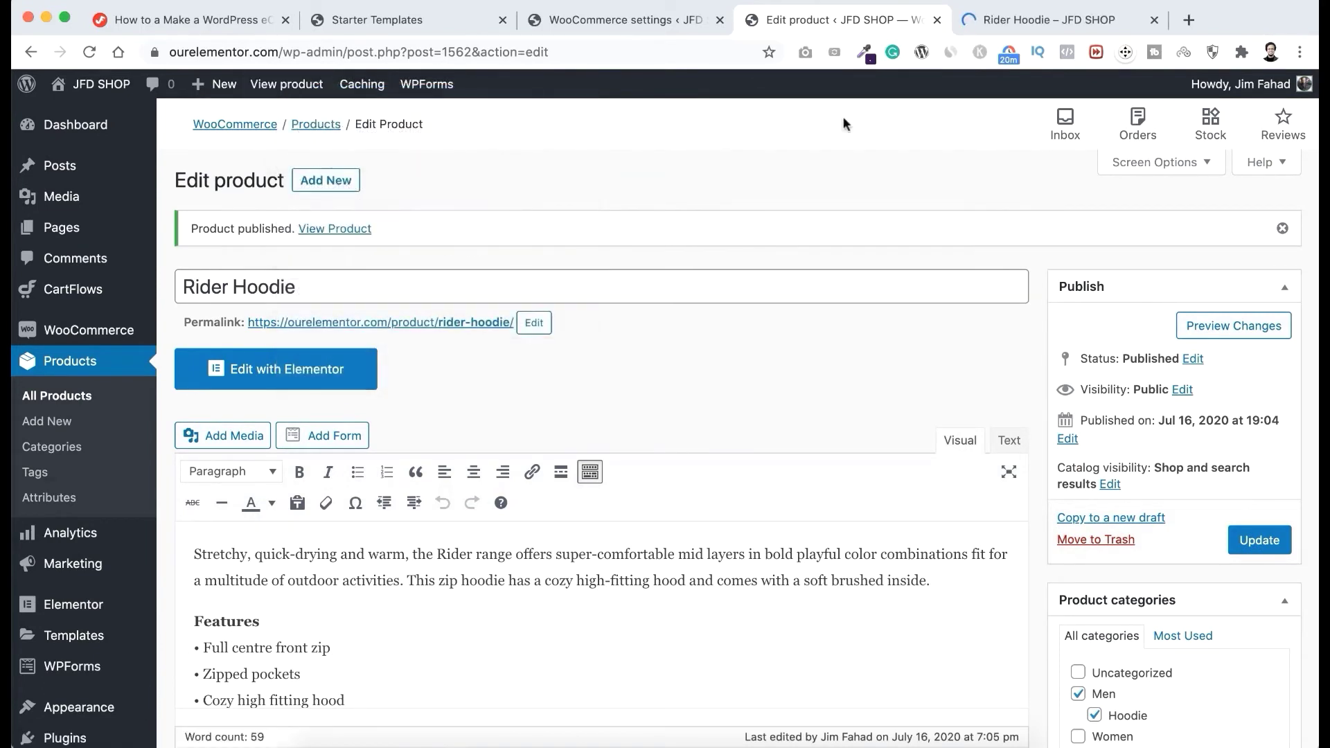
pyautogui.click(1006, 19)
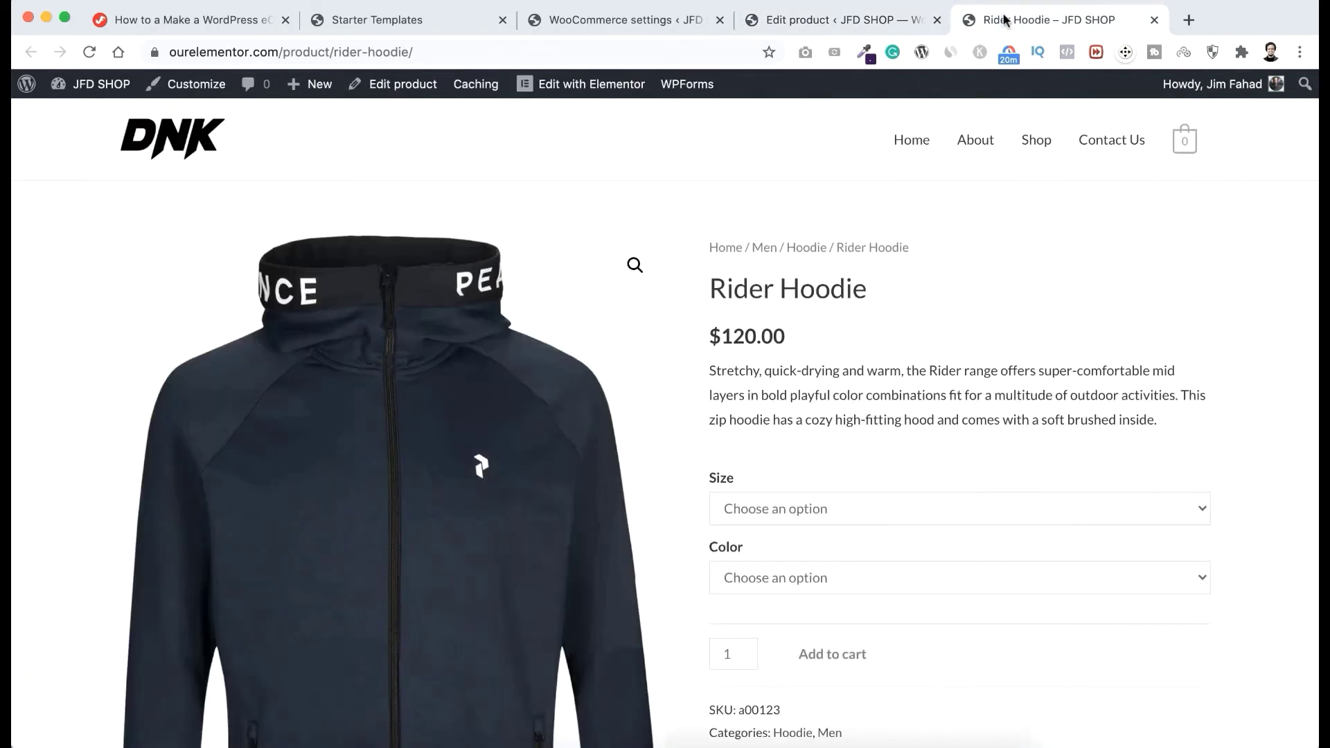
pyautogui.scroll(-1, 885, 318)
pyautogui.scroll(1, 859, 301)
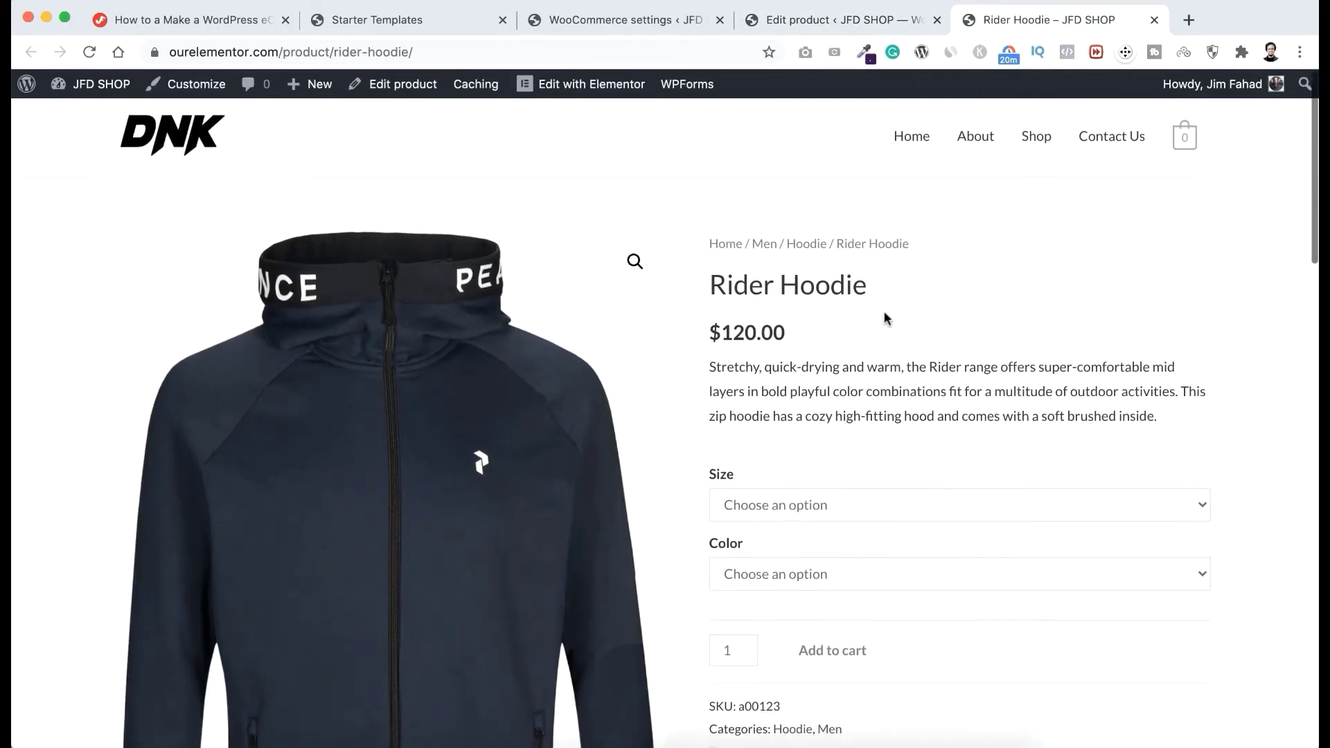
pyautogui.scroll(-2, 828, 281)
pyautogui.scroll(-1, 713, 353)
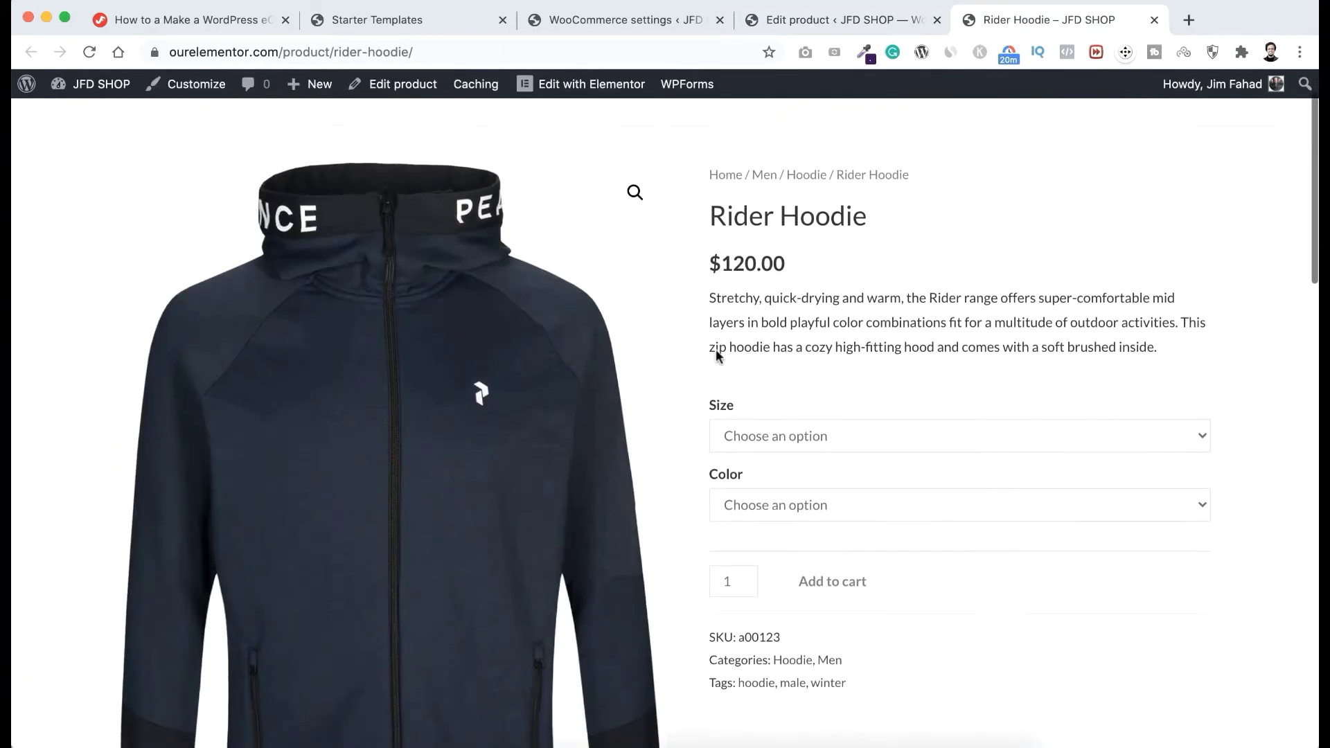
pyautogui.scroll(-1, 717, 355)
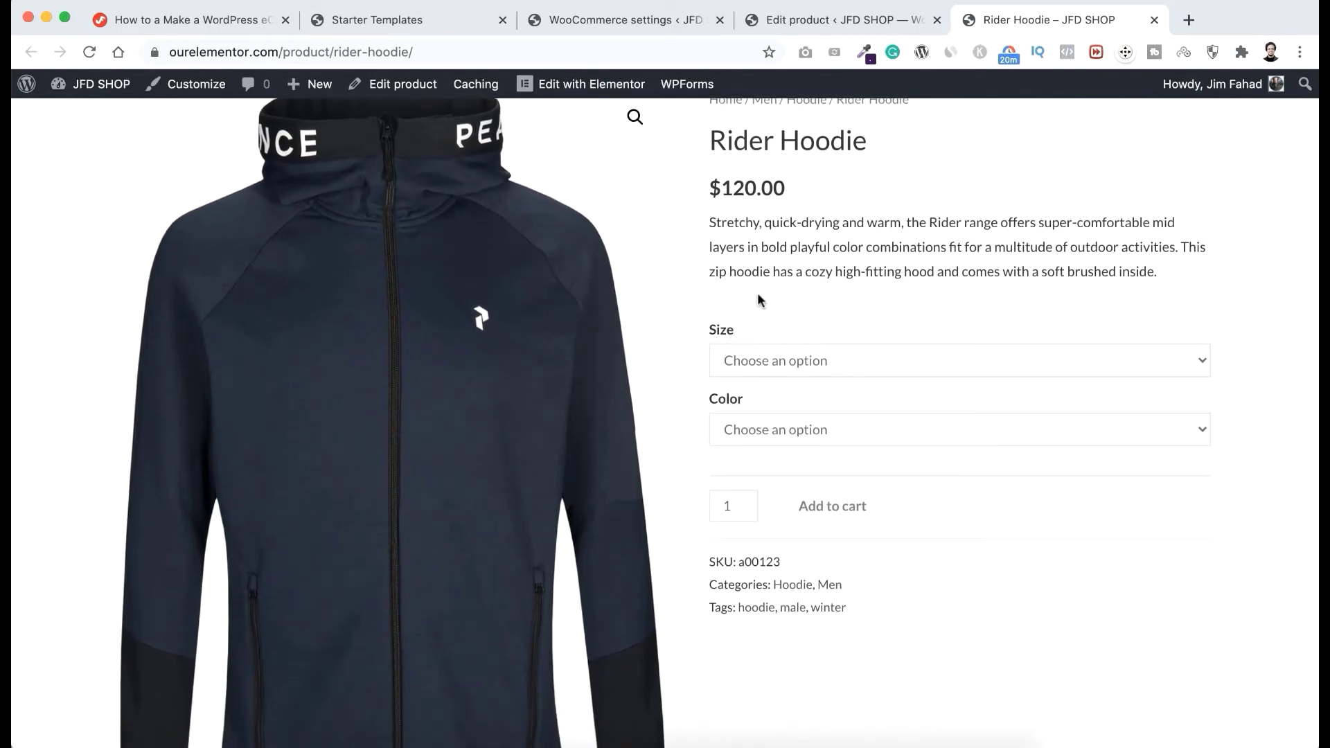
# Step: Test the variation options on the Rider Hoodie page by choosing size L with color Black and with color Red
pyautogui.scroll(1, 791, 313)
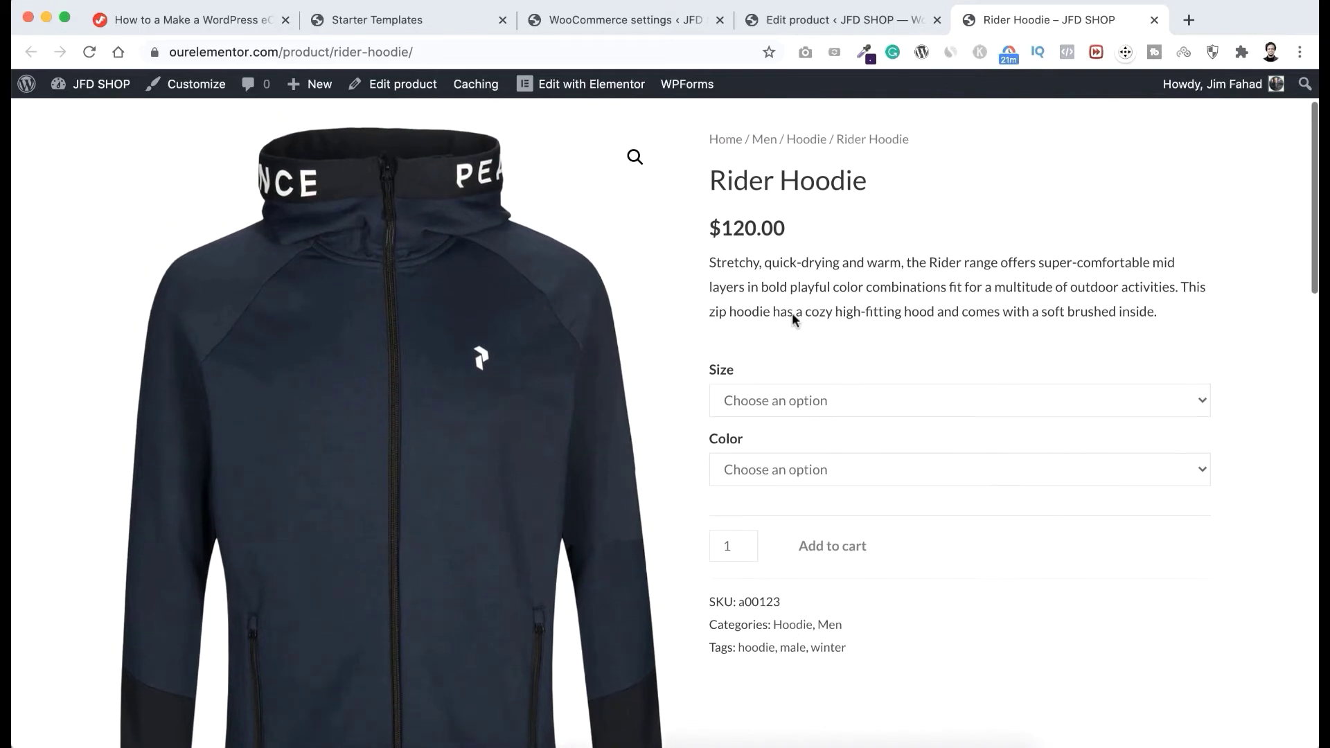
pyautogui.click(755, 398)
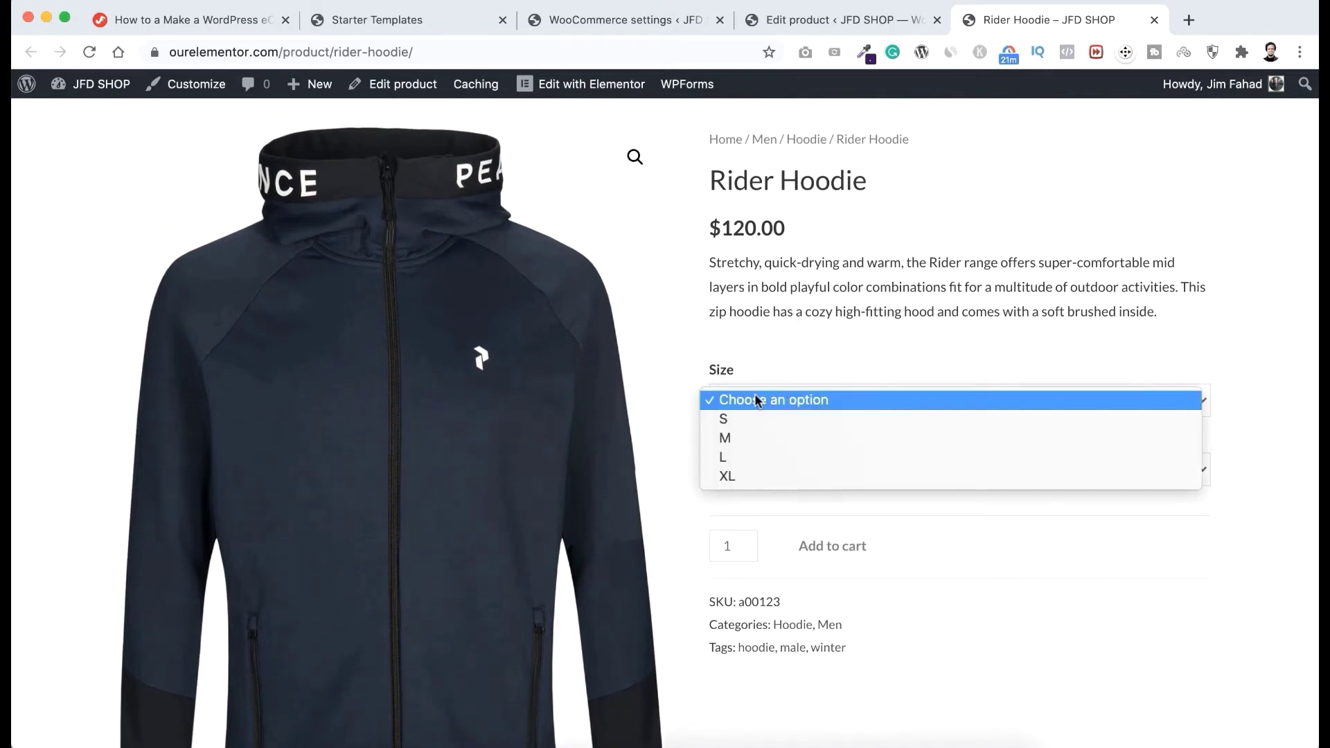
pyautogui.click(737, 458)
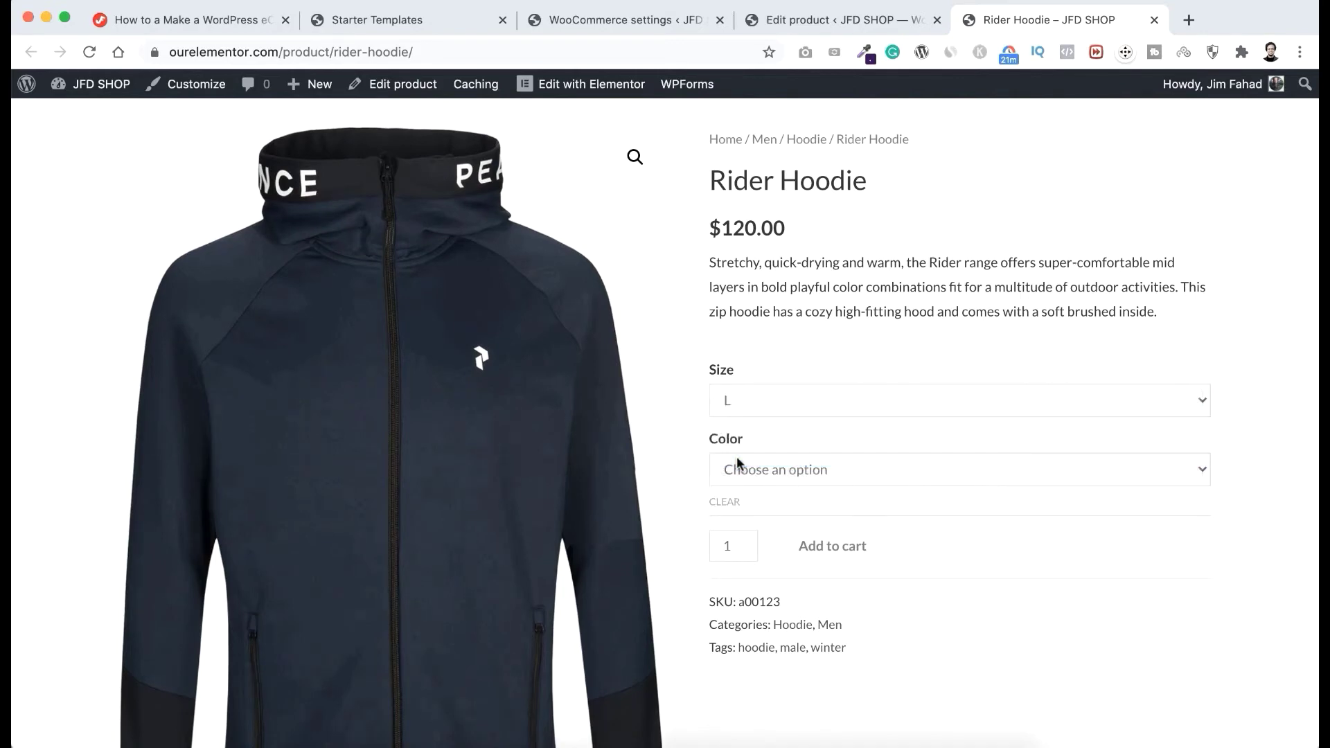
pyautogui.click(743, 469)
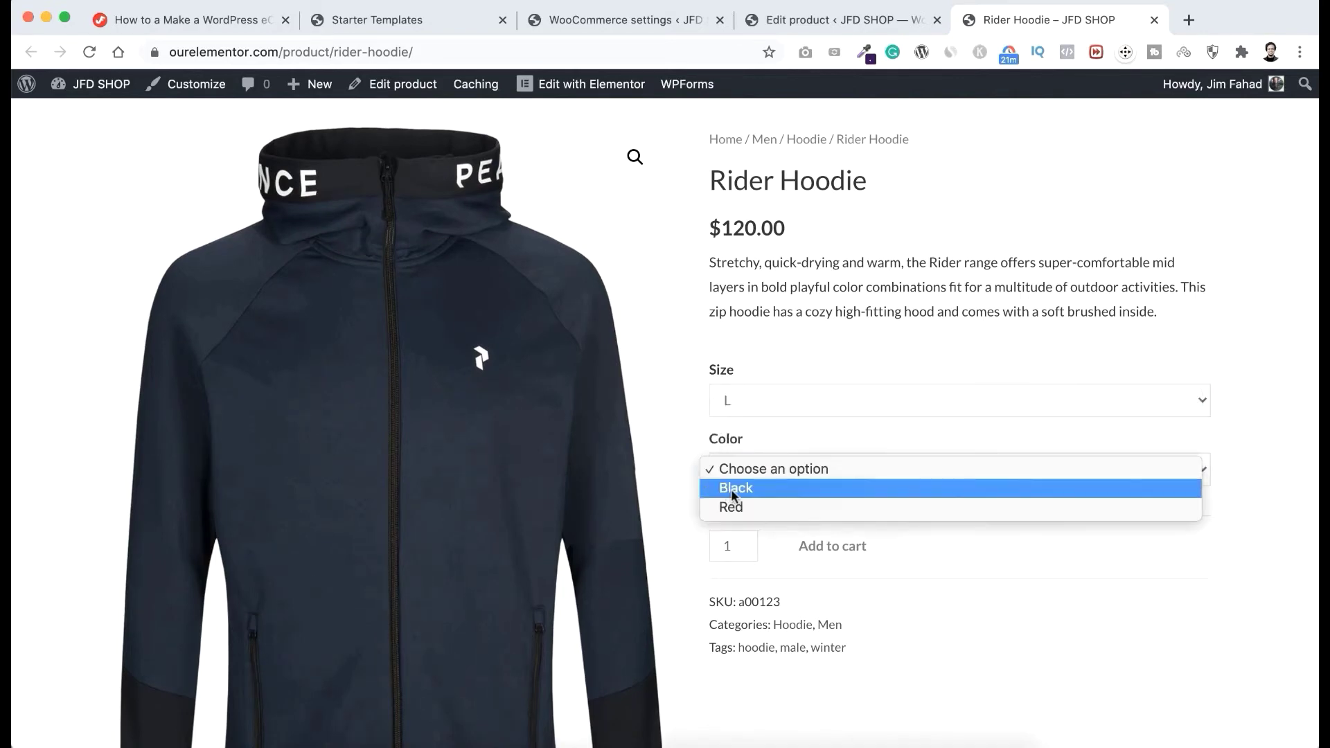
pyautogui.click(745, 488)
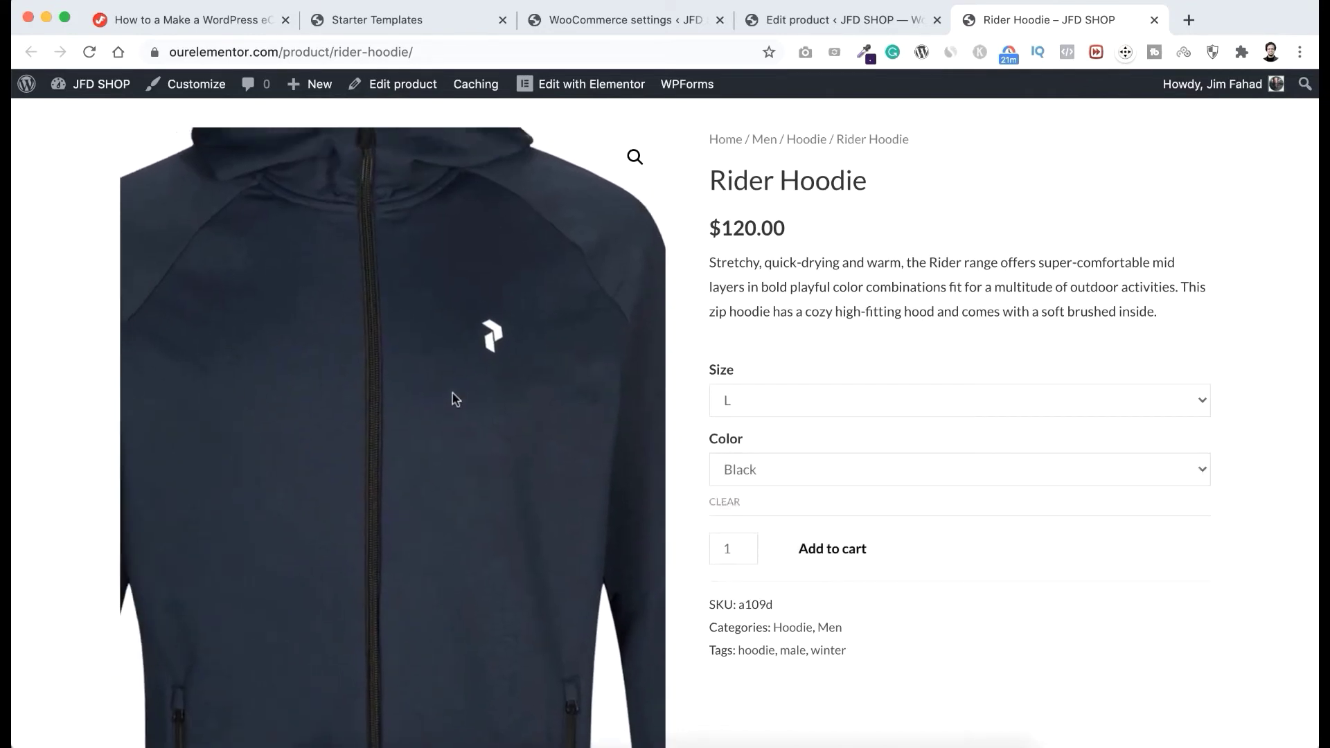
pyautogui.click(757, 483)
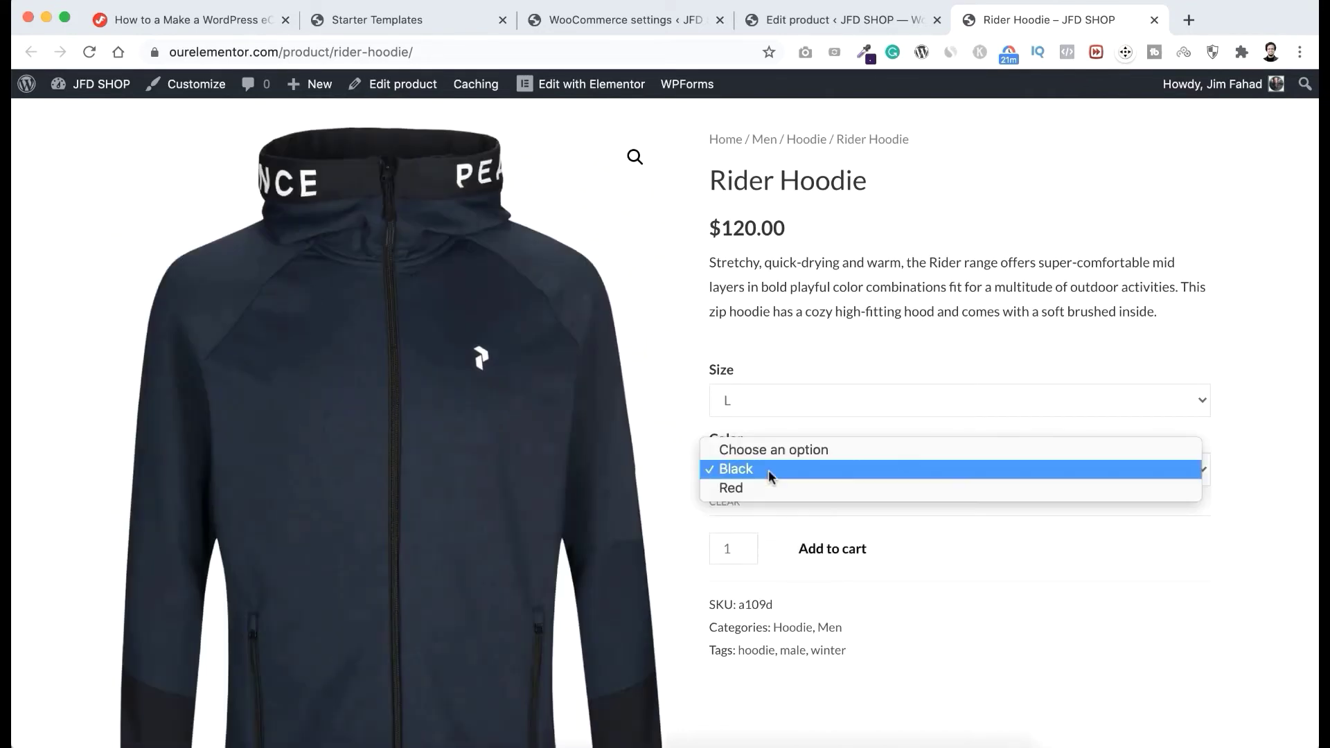
pyautogui.click(768, 486)
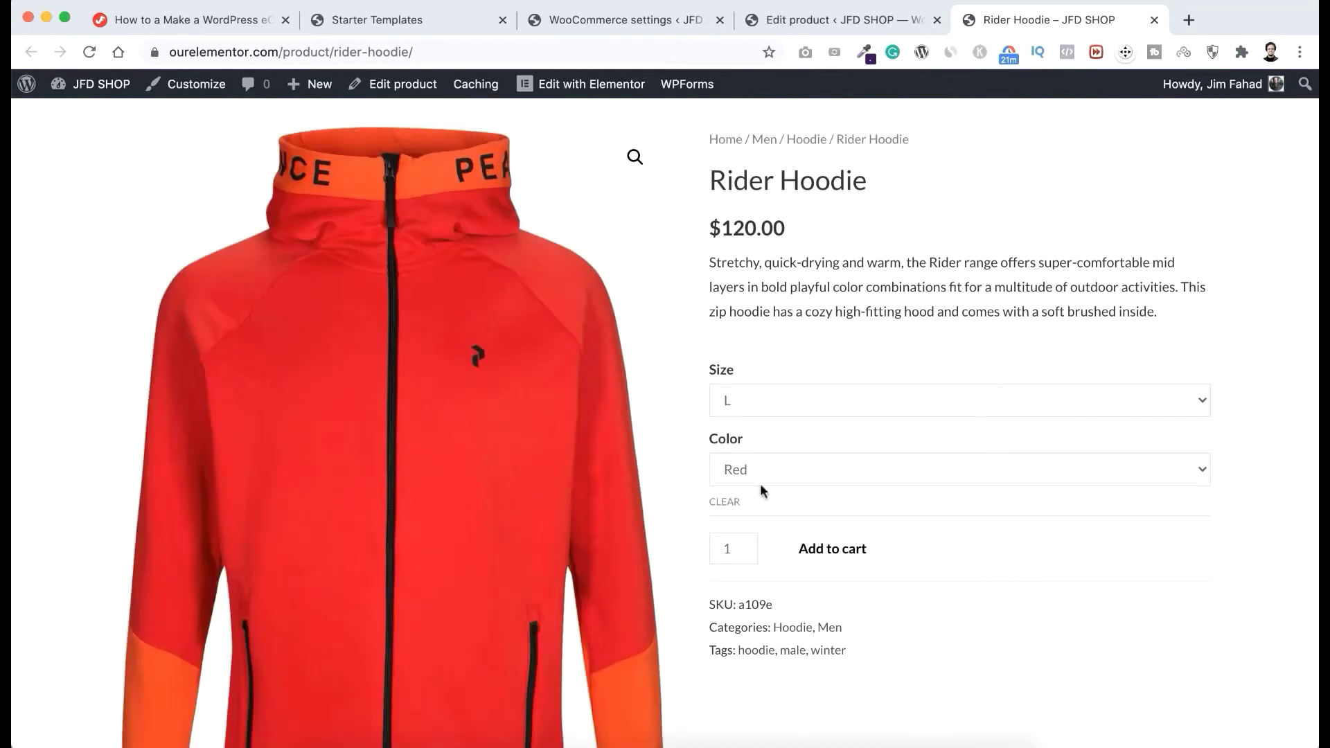
# Step: Examine the product page's SKU, categories, tags, gallery images and description, and view its additional information
pyautogui.scroll(-3, 759, 483)
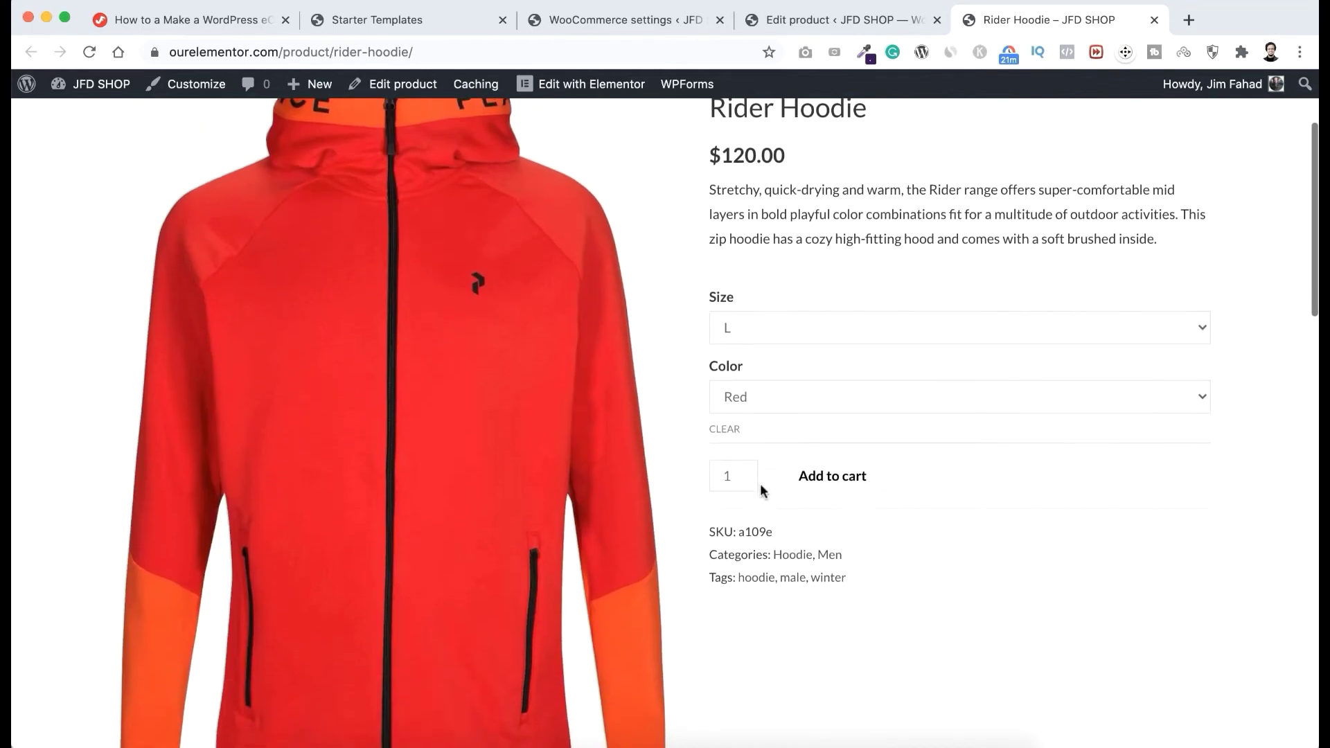
pyautogui.scroll(4, 760, 484)
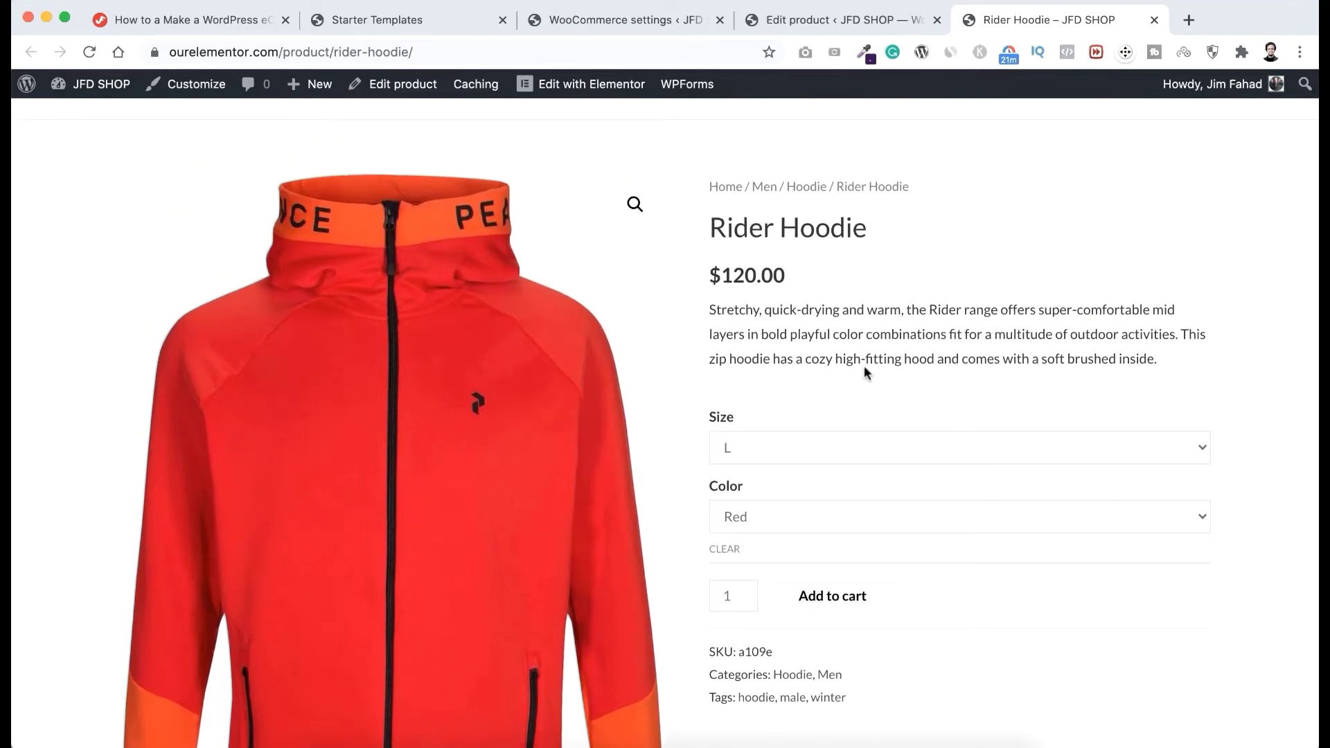
pyautogui.scroll(-2, 896, 376)
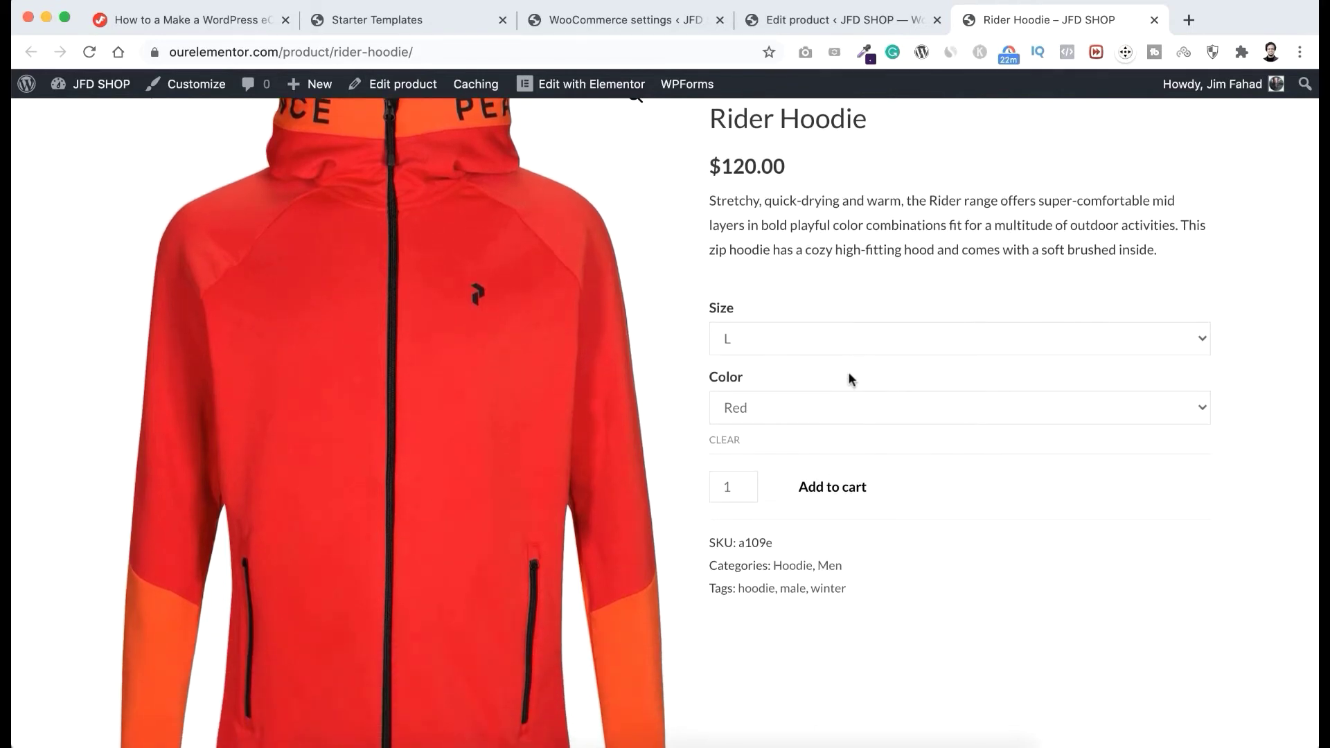
pyautogui.scroll(-3, 849, 377)
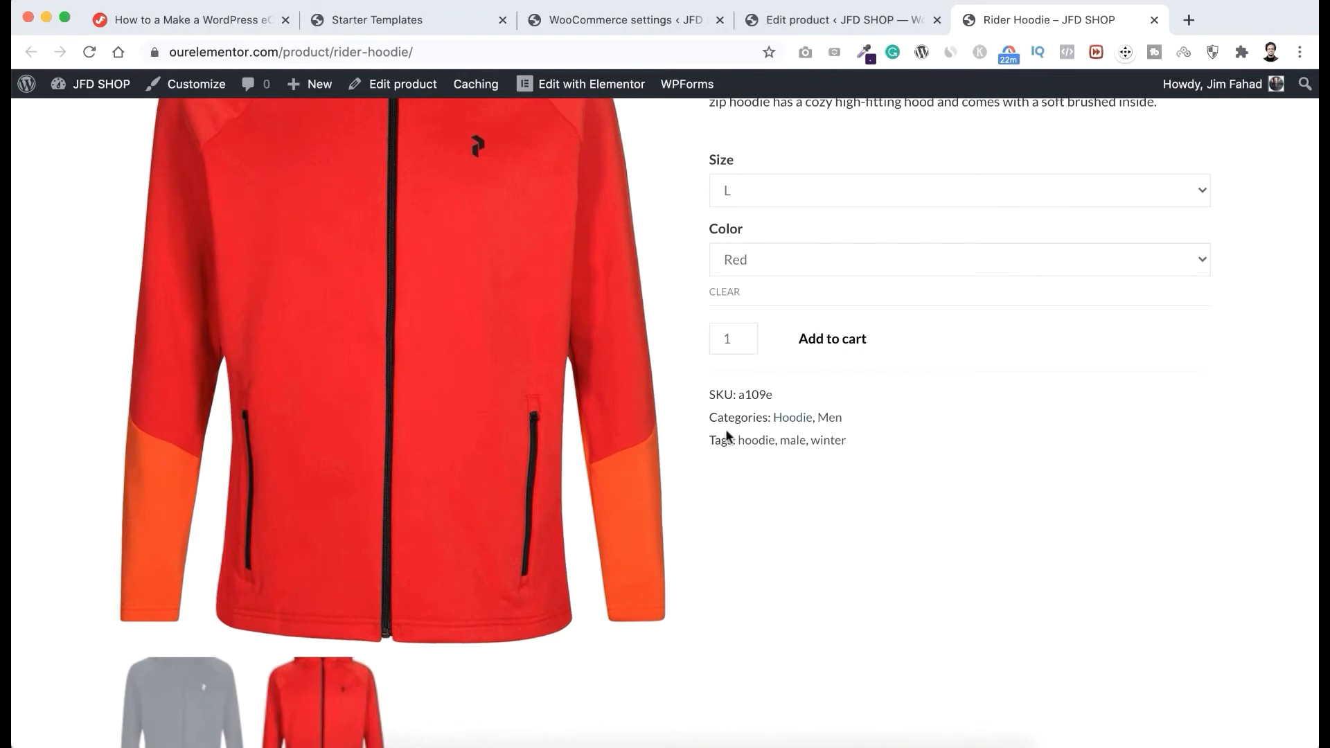
pyautogui.scroll(-9, 761, 538)
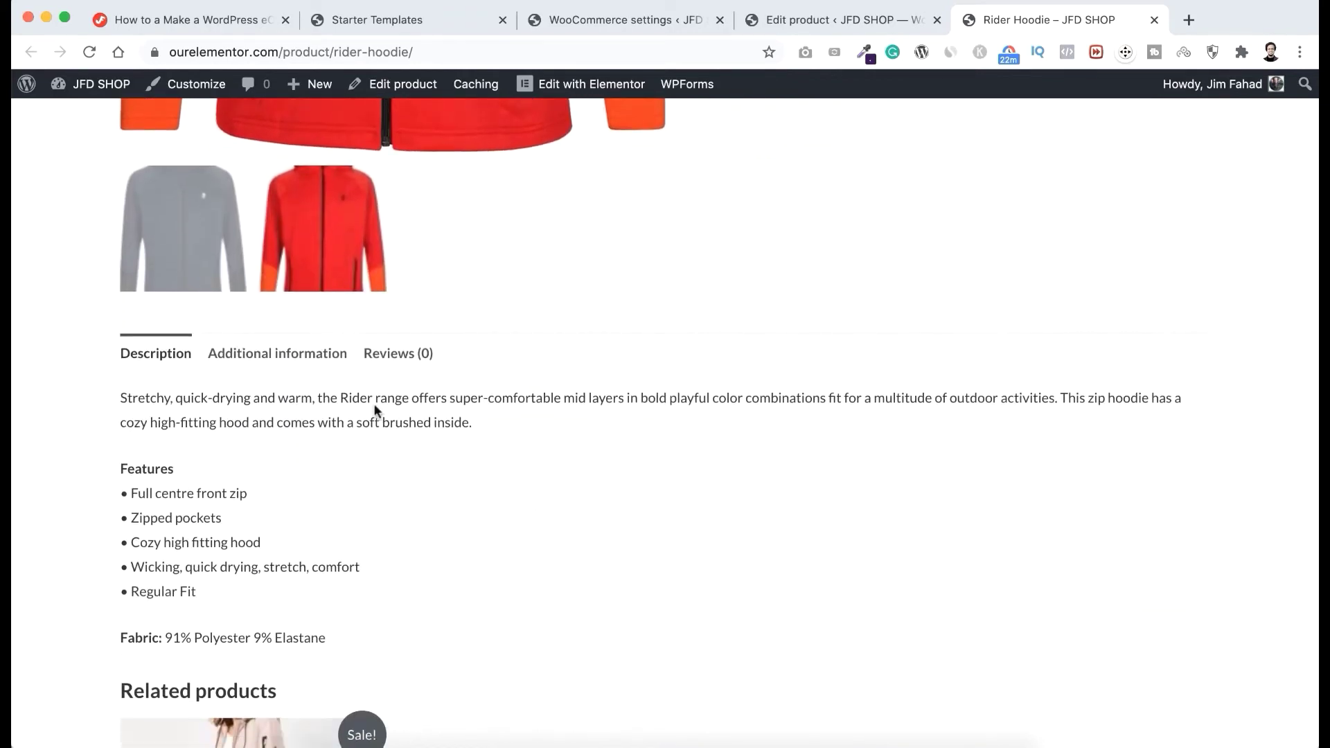
pyautogui.scroll(1, 339, 421)
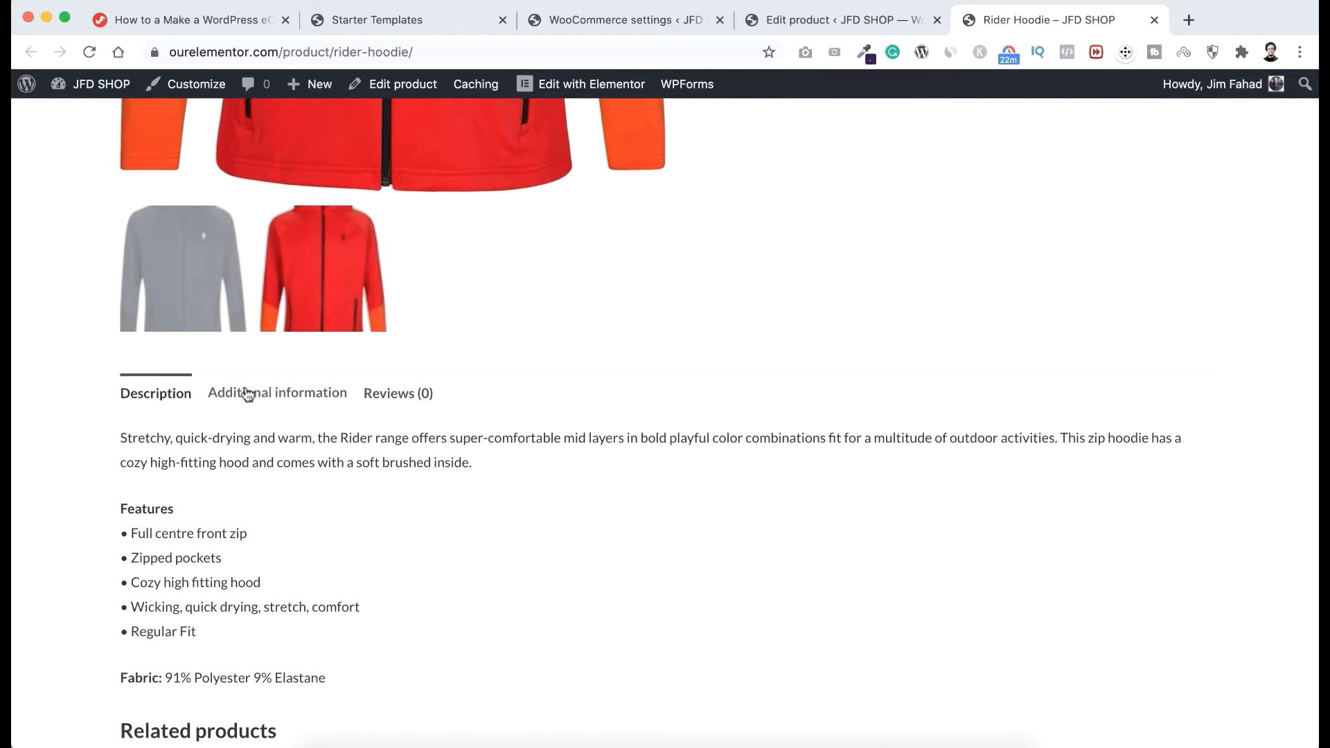
pyautogui.click(287, 398)
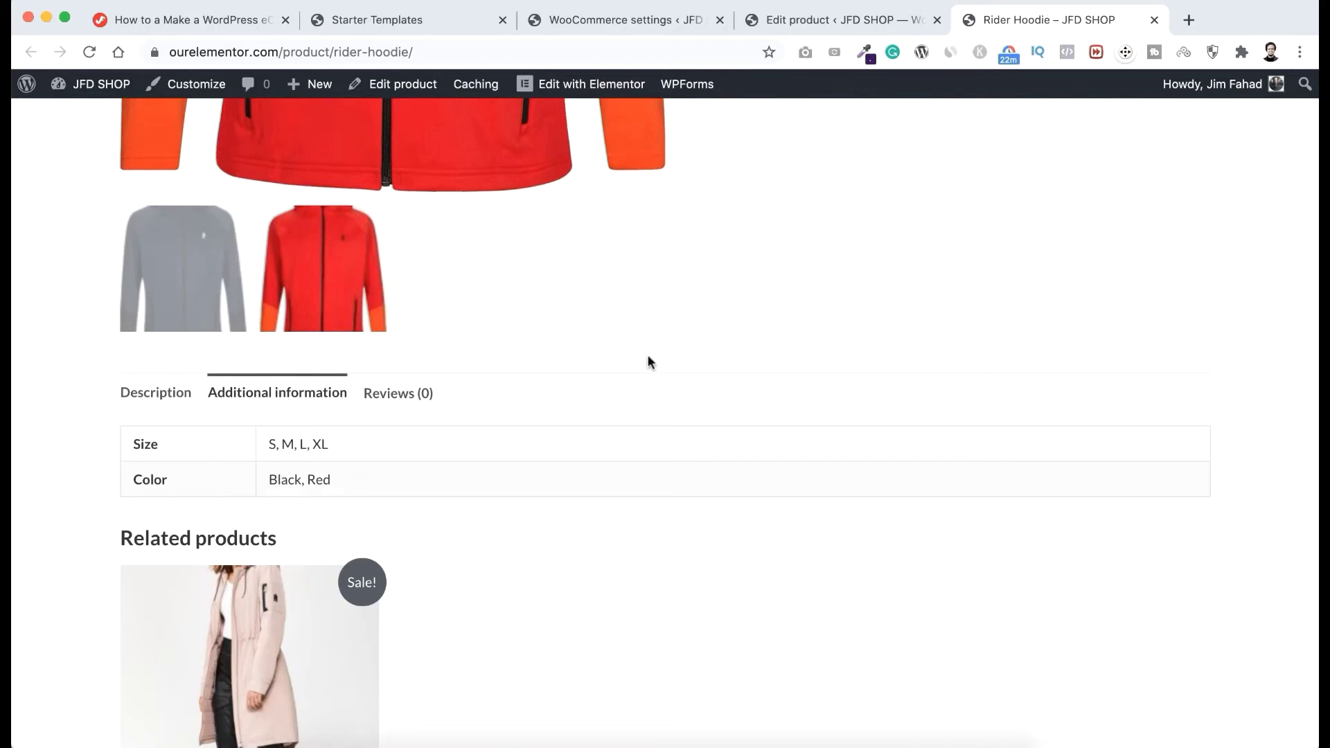
pyautogui.scroll(7, 665, 347)
pyautogui.scroll(2, 678, 315)
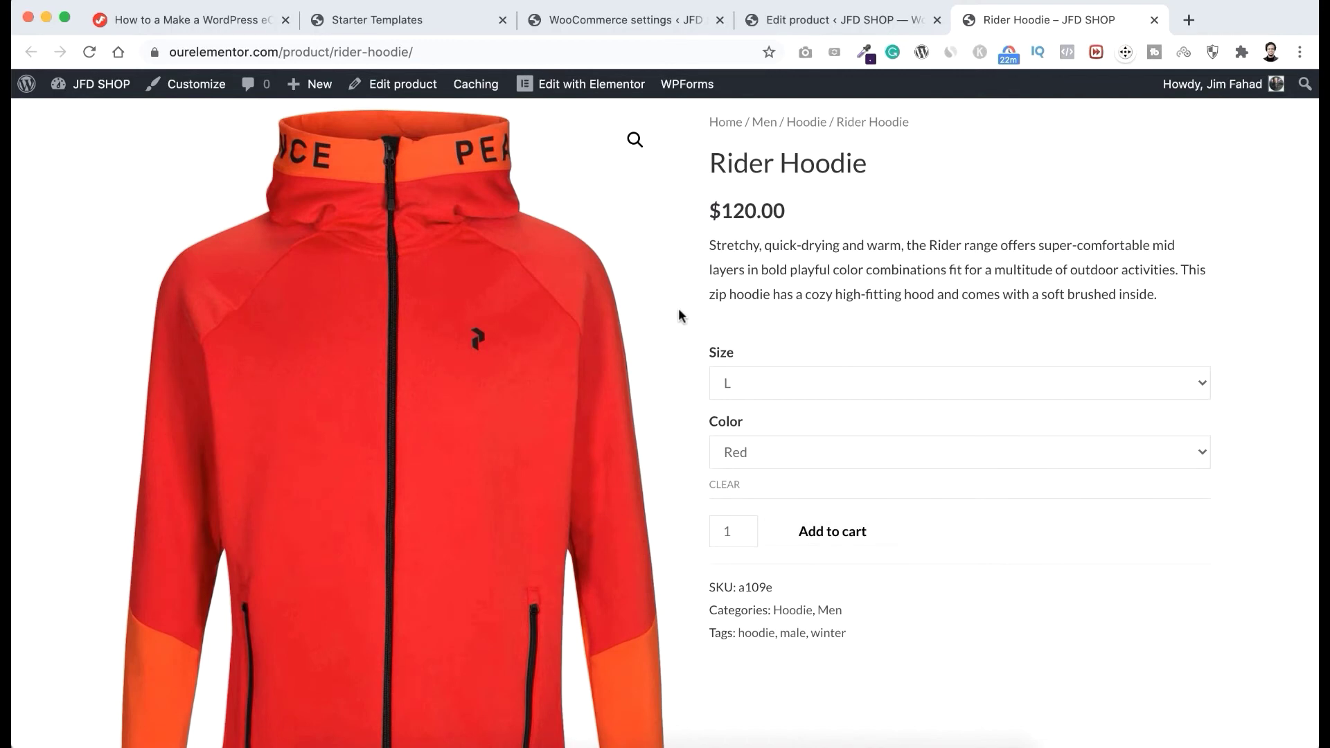
pyautogui.scroll(1, 679, 315)
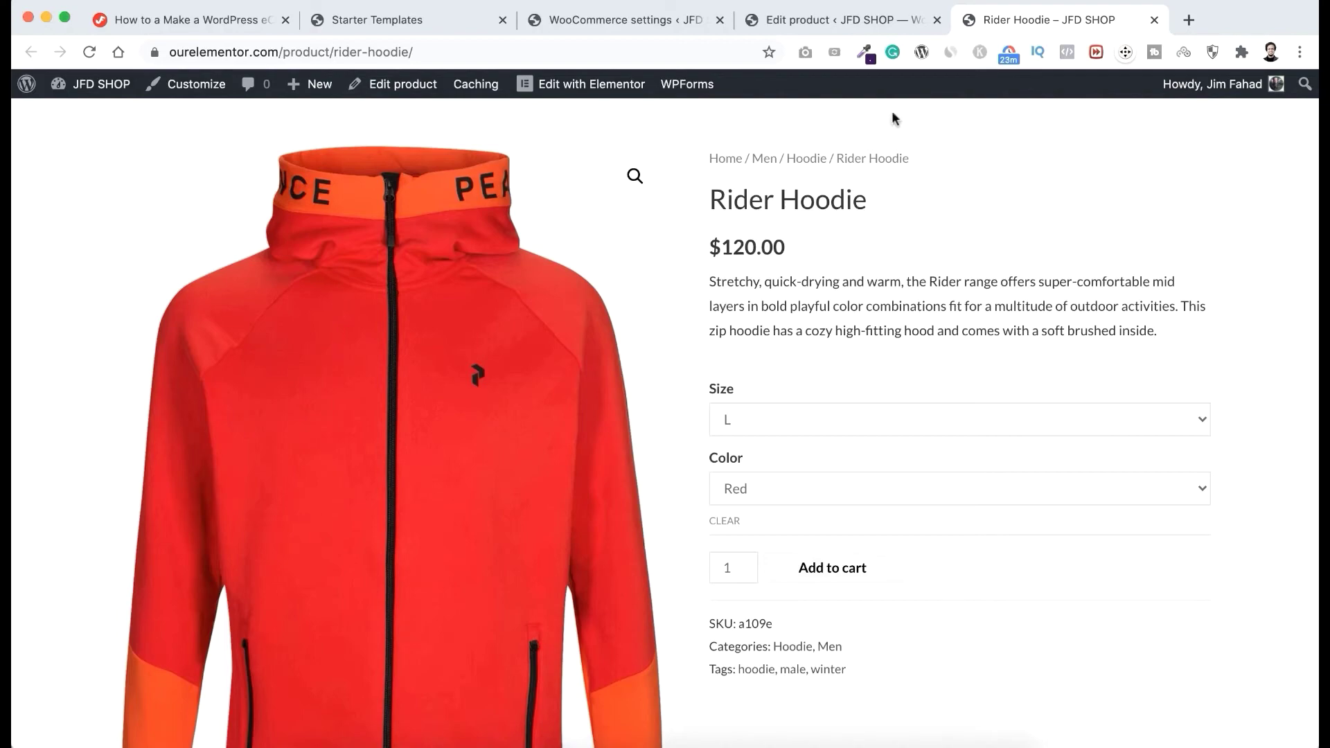
# Step: Return to the Rider Hoodie product editor and expand all of its variations
pyautogui.click(817, 20)
pyautogui.scroll(-8, 735, 435)
pyautogui.scroll(-3, 734, 432)
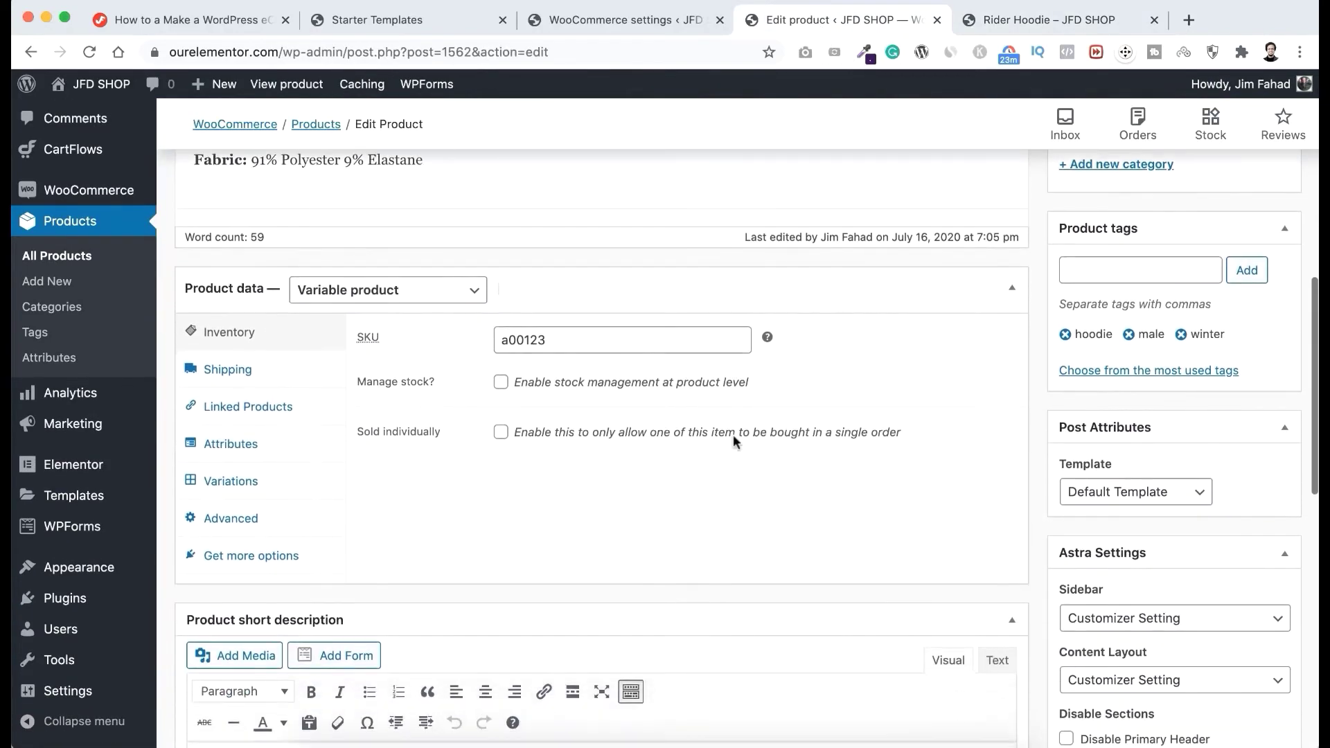
pyautogui.click(276, 469)
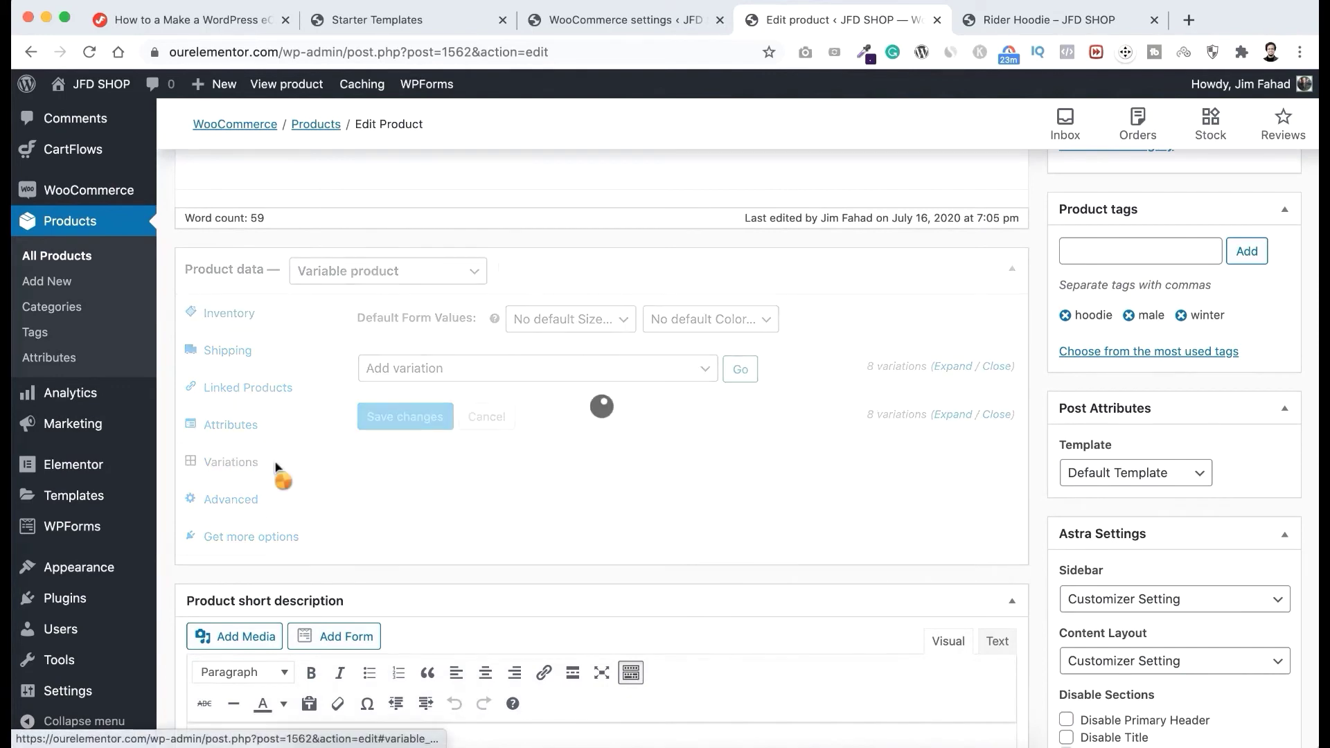
pyautogui.click(949, 367)
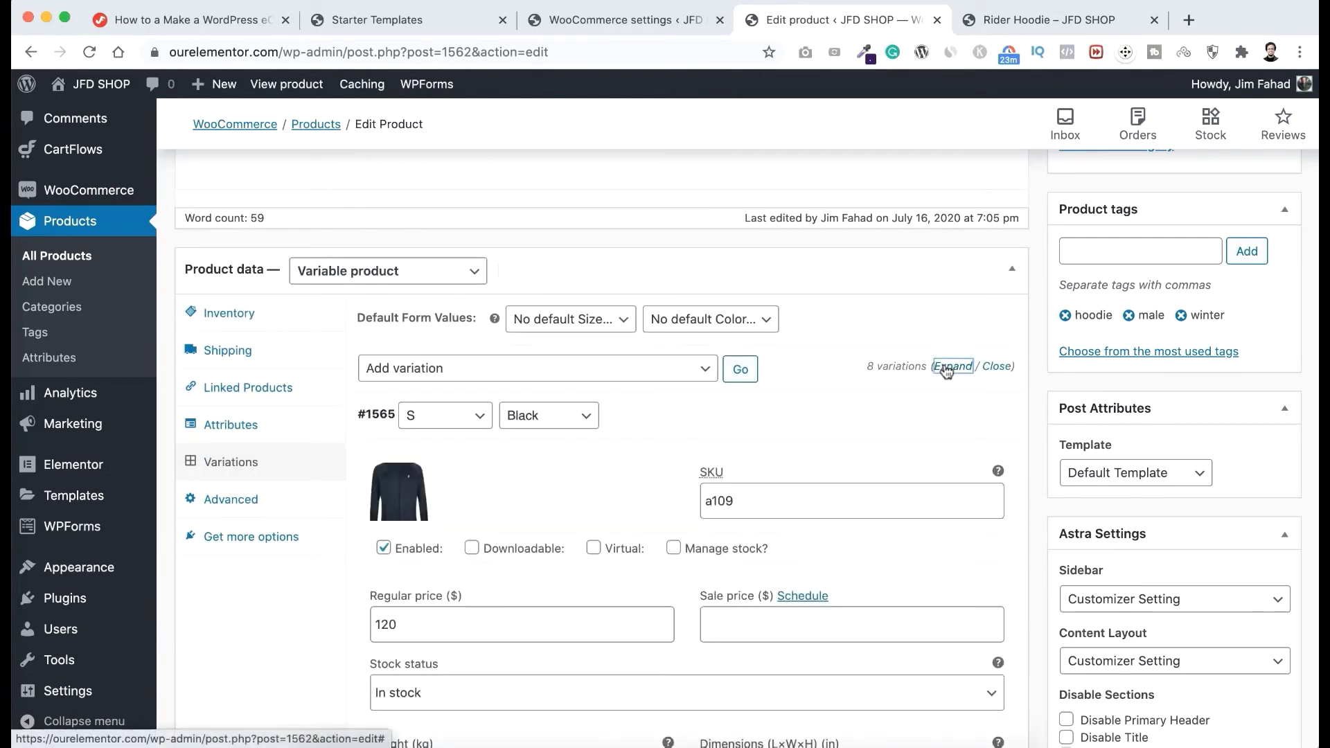
# Step: Set the regular price of the XL Black variation to 140
pyautogui.scroll(-3, 600, 529)
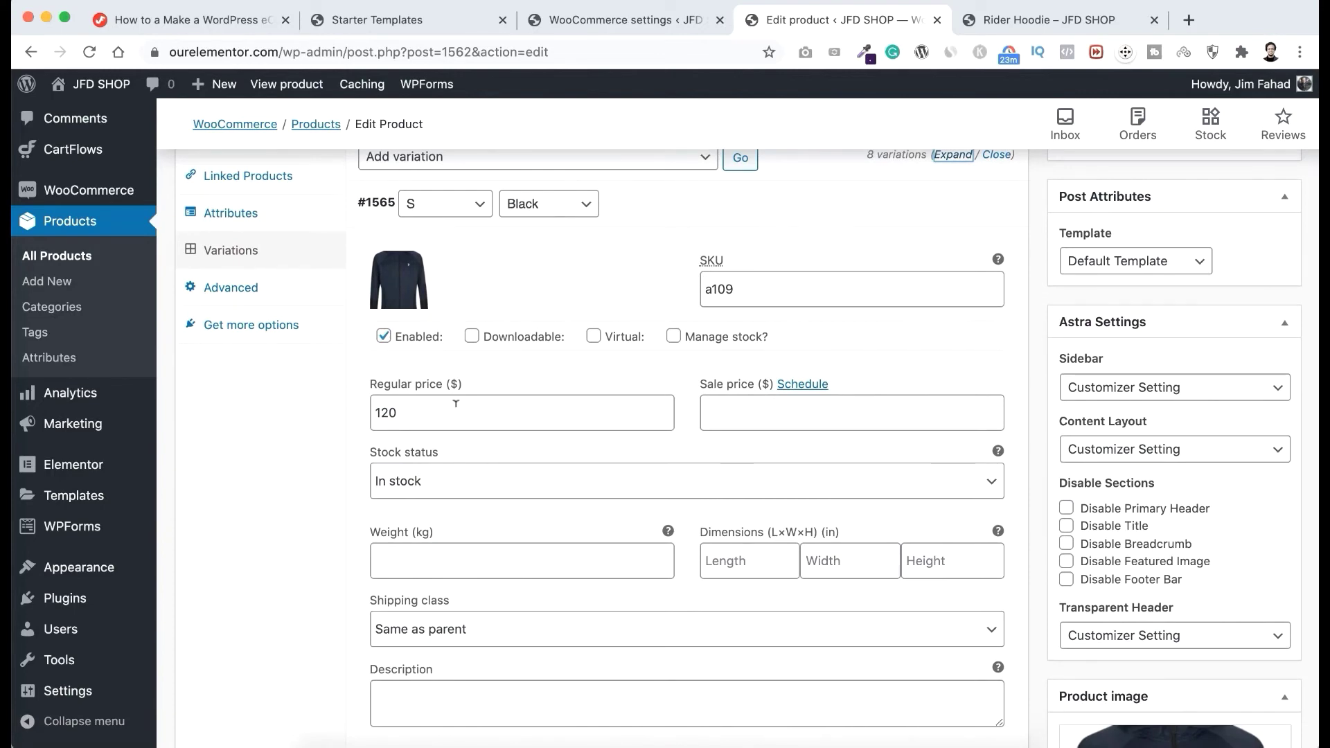
pyautogui.scroll(-20, 456, 403)
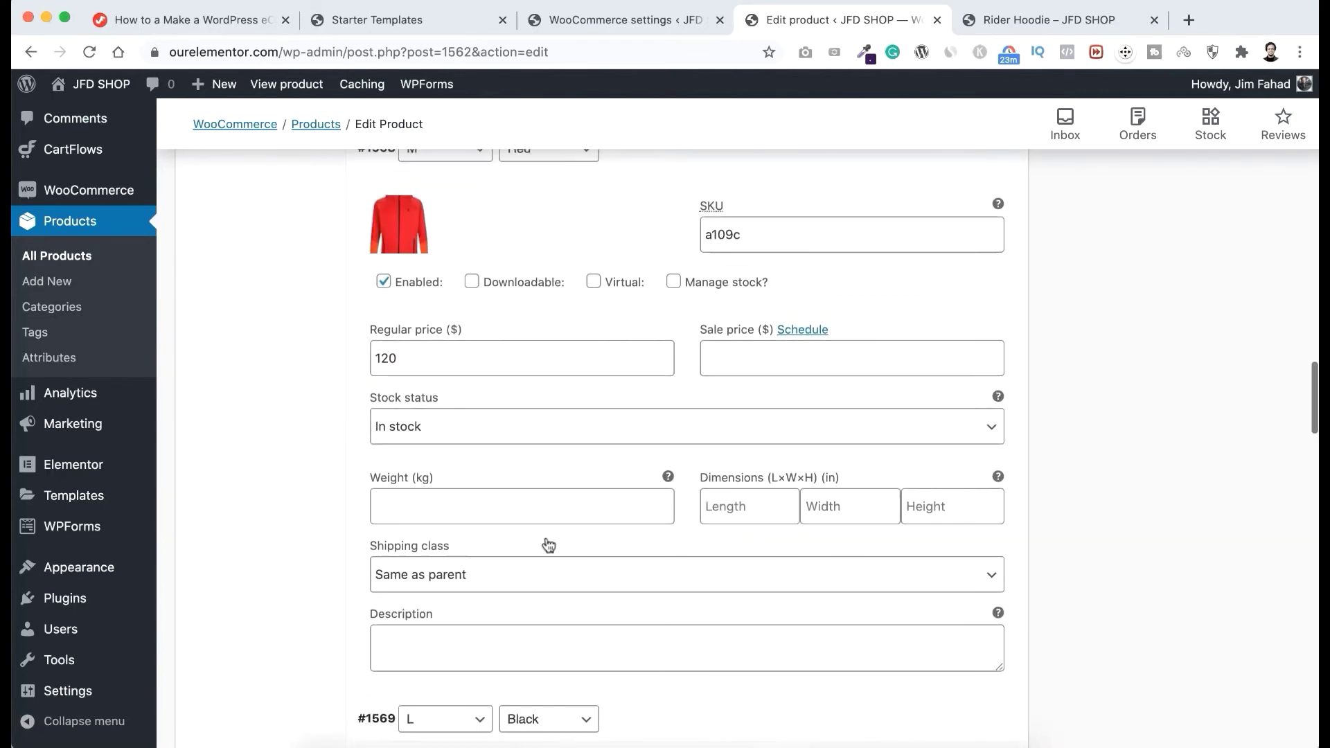
pyautogui.scroll(-20, 549, 545)
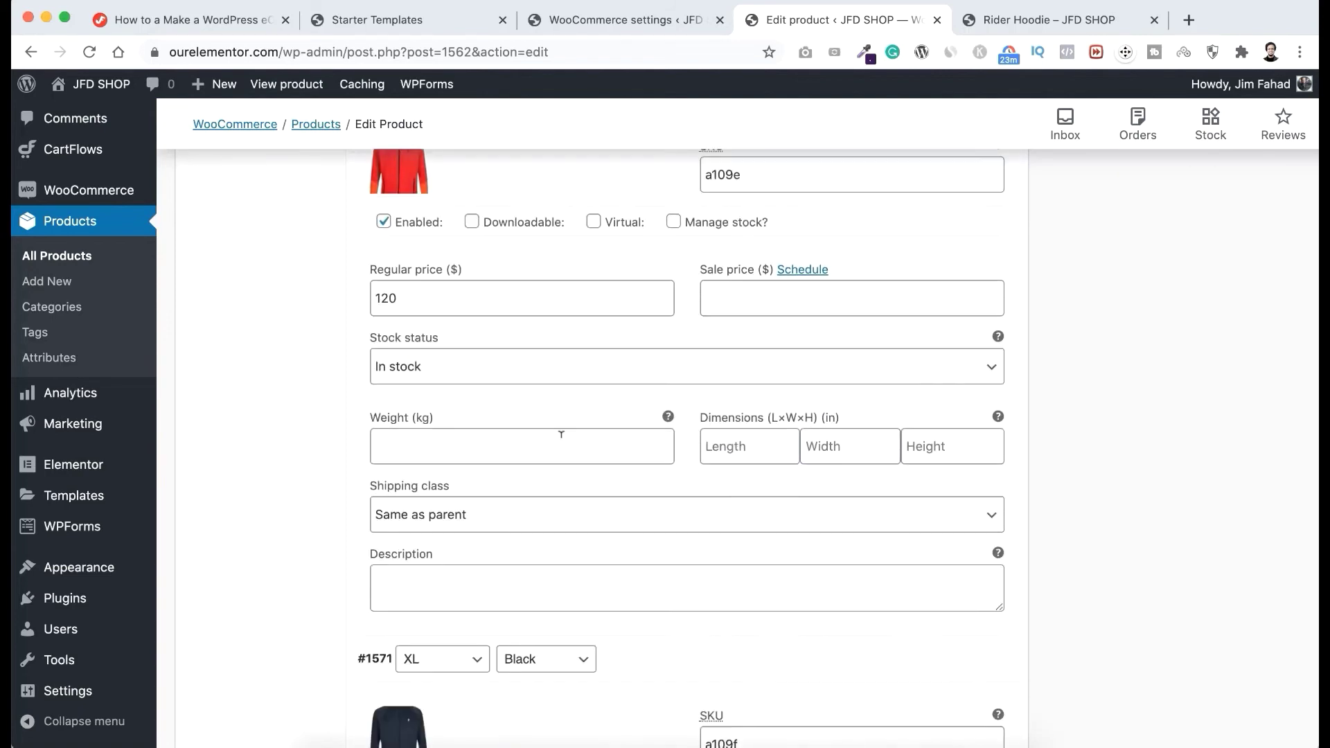
pyautogui.scroll(3, 561, 434)
pyautogui.scroll(-8, 561, 434)
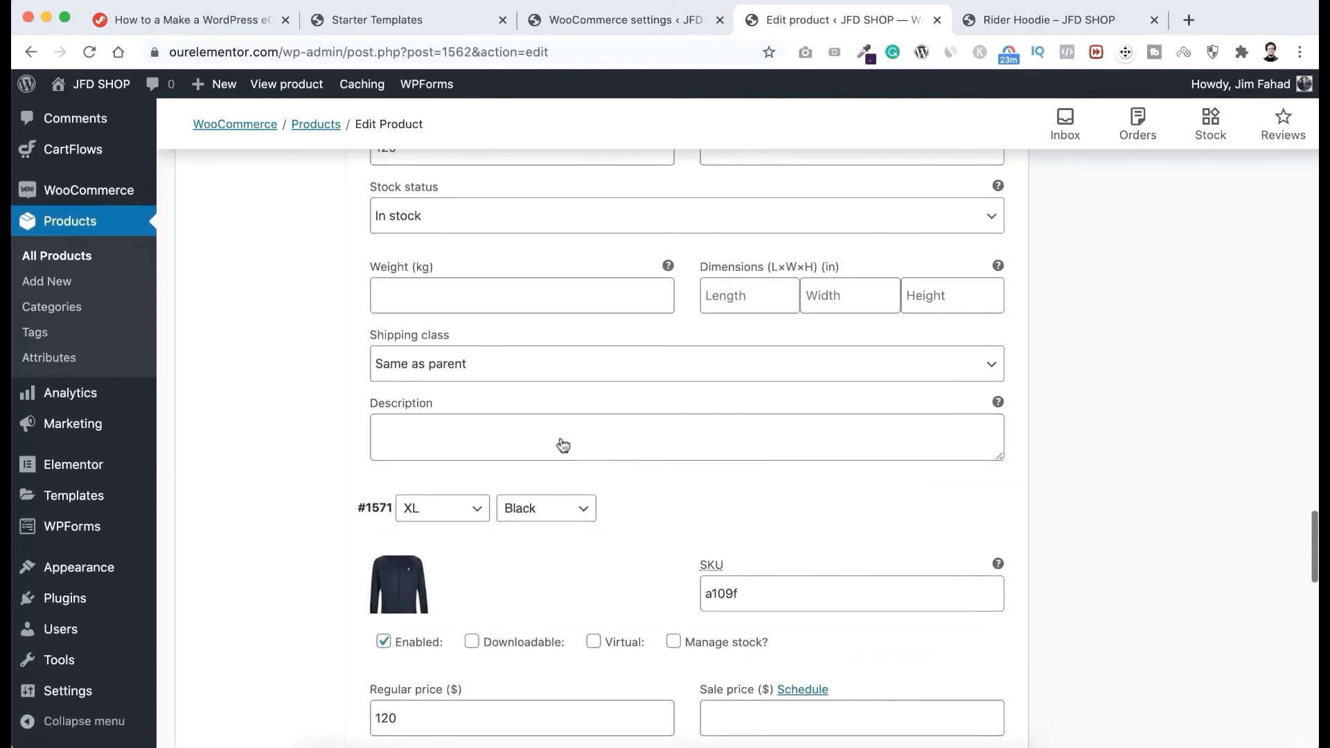
pyautogui.scroll(-2, 561, 439)
pyautogui.scroll(-1, 465, 441)
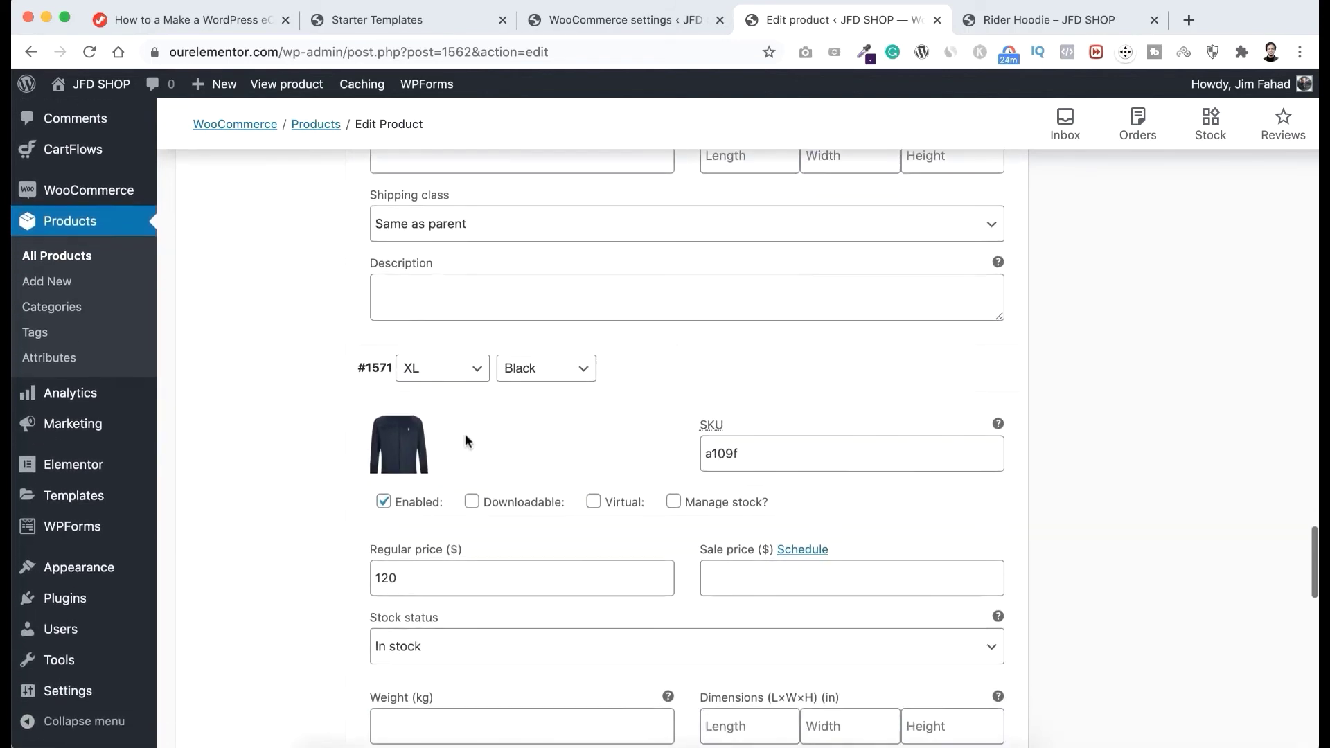
pyautogui.scroll(-1, 464, 433)
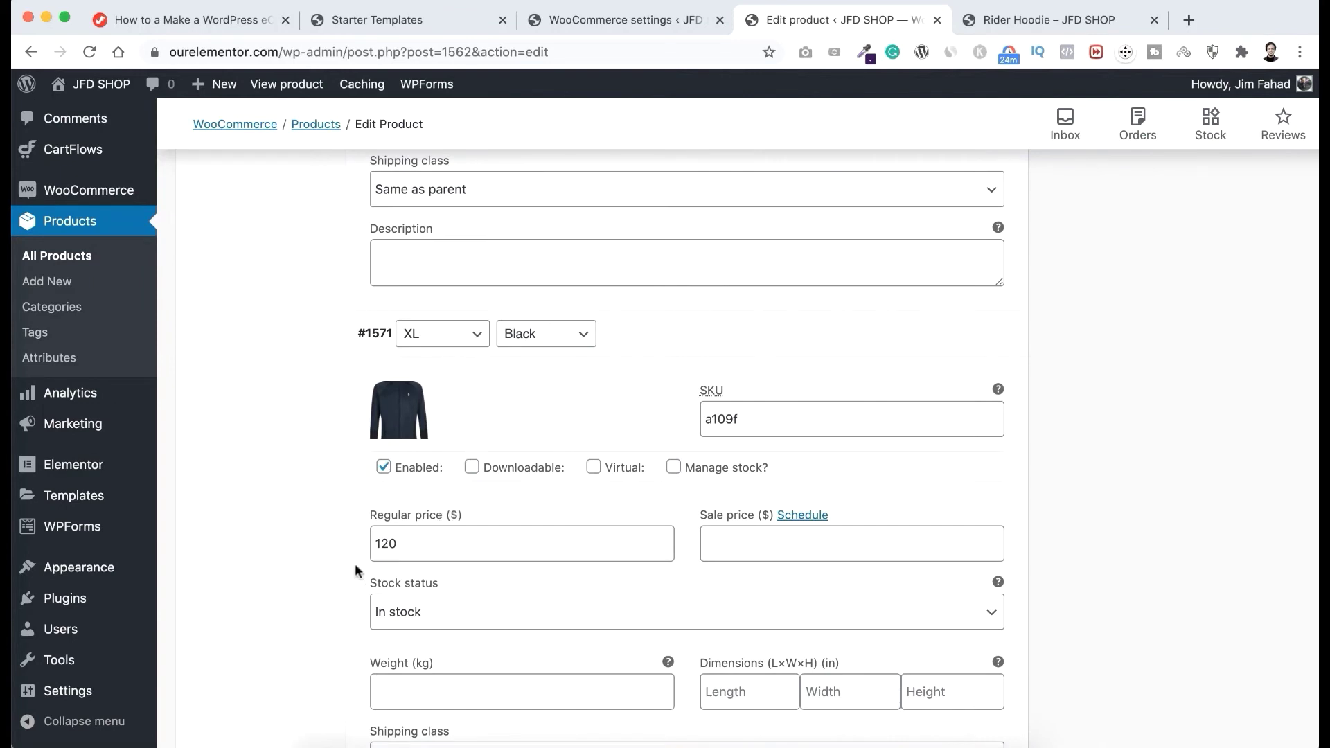
pyautogui.click(383, 543)
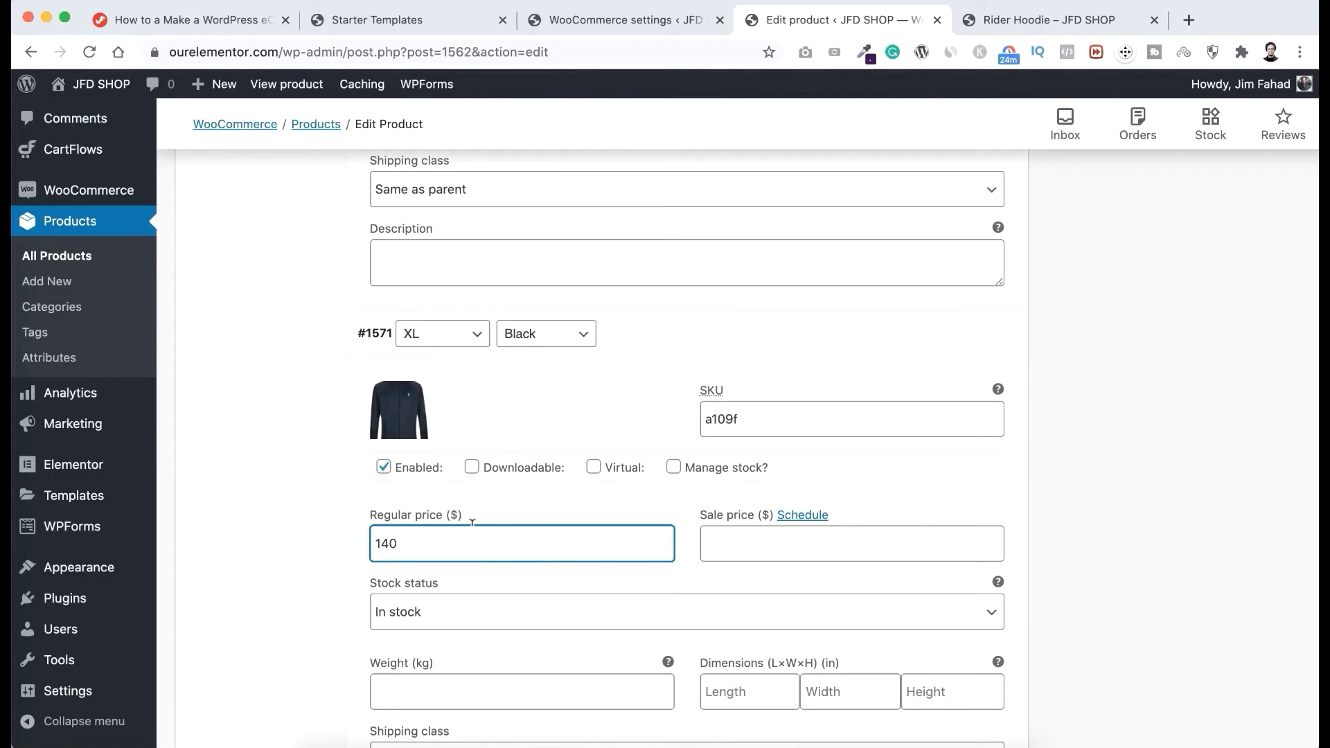
# Step: Set the regular price of the XL Red variation to 140
pyautogui.scroll(-6, 471, 529)
pyautogui.scroll(-4, 471, 525)
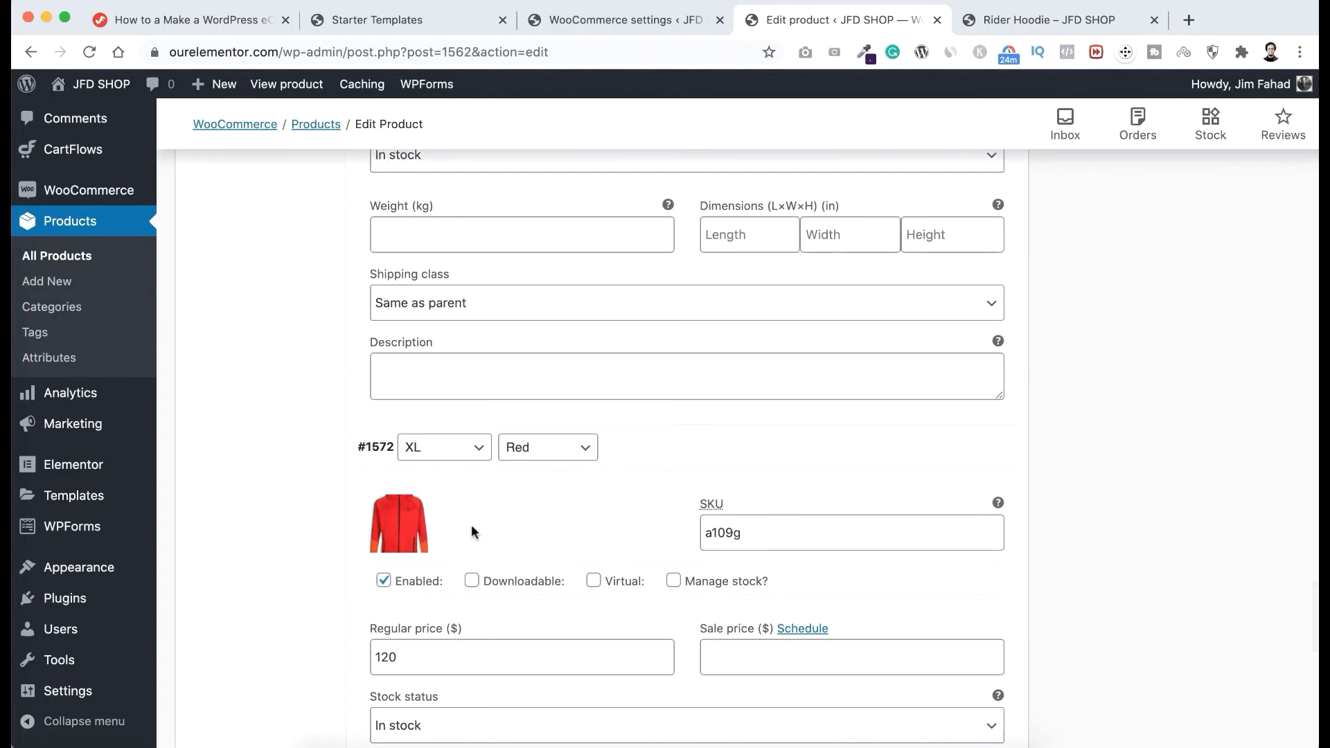
pyautogui.scroll(-1, 485, 512)
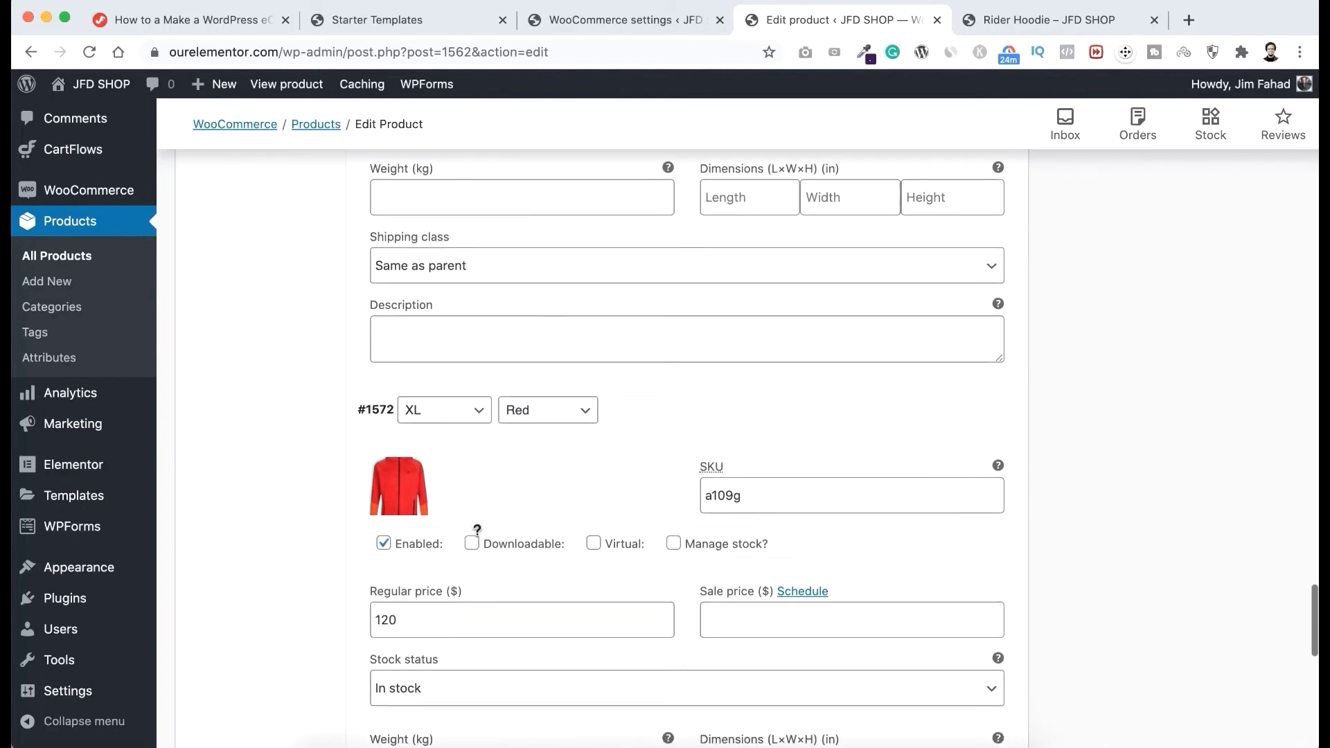
pyautogui.click(386, 615)
pyautogui.write('4')
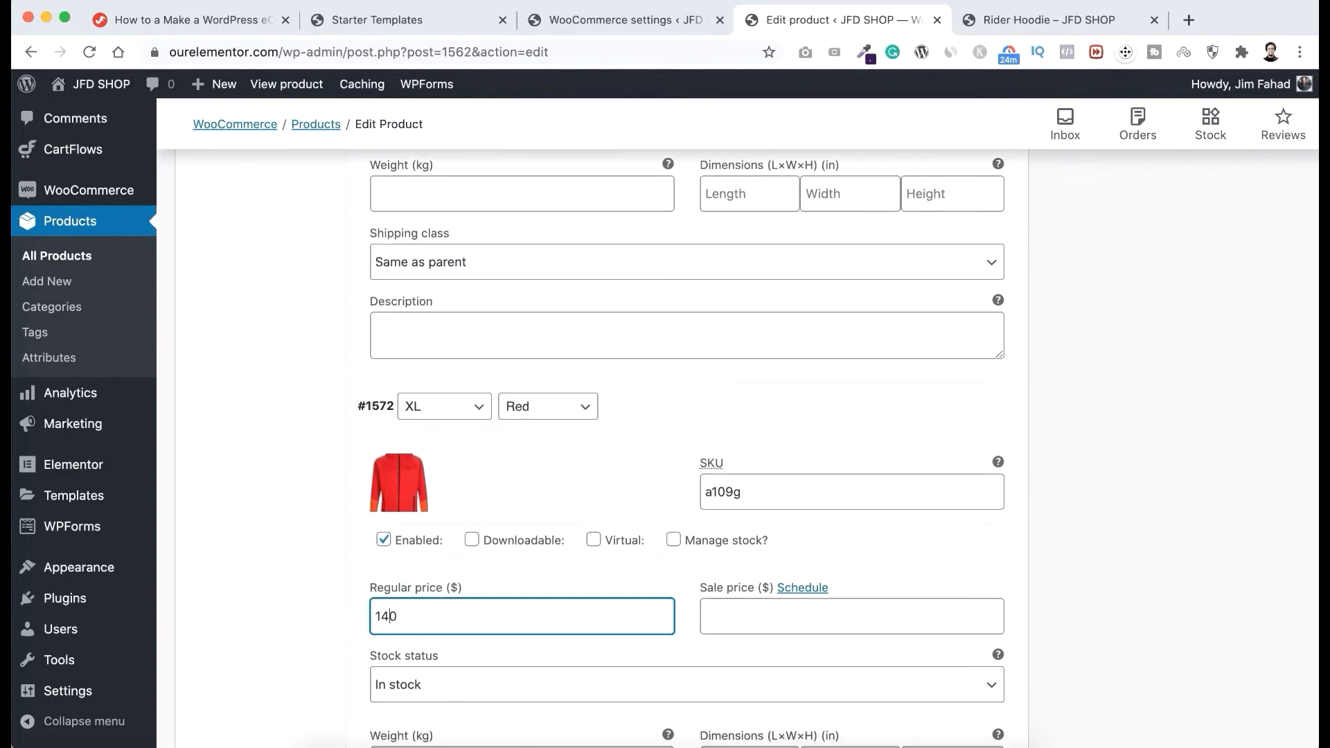
# Step: Set the product's default form values to size M and color Black
pyautogui.scroll(15, 778, 318)
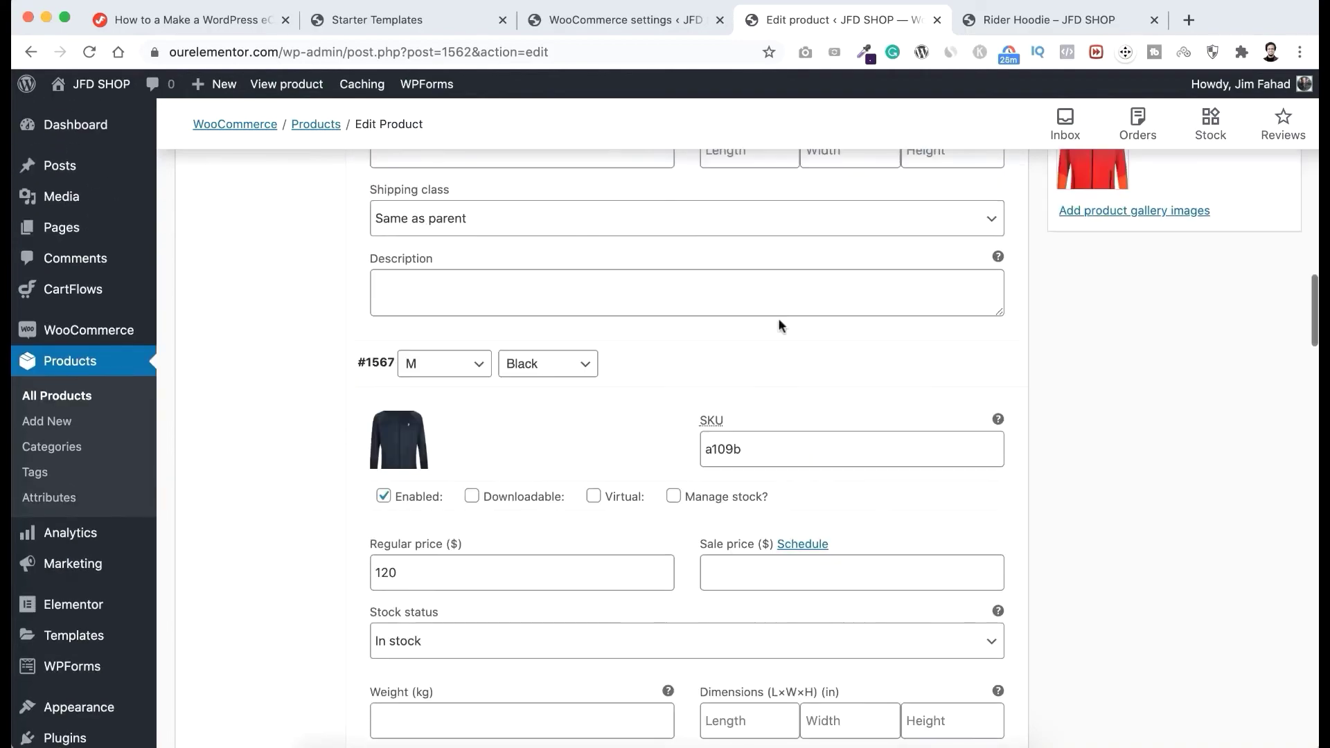
pyautogui.scroll(7, 782, 327)
pyautogui.scroll(8, 778, 318)
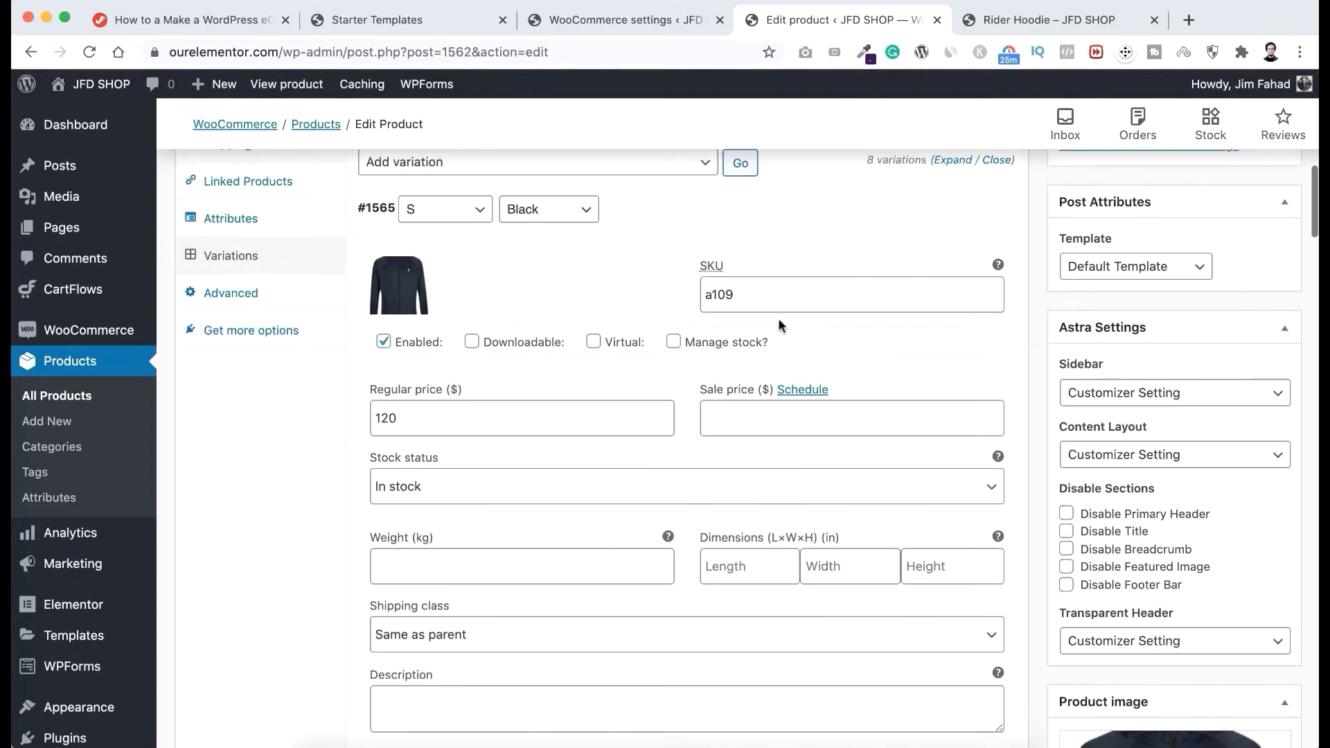
pyautogui.scroll(-1, 779, 318)
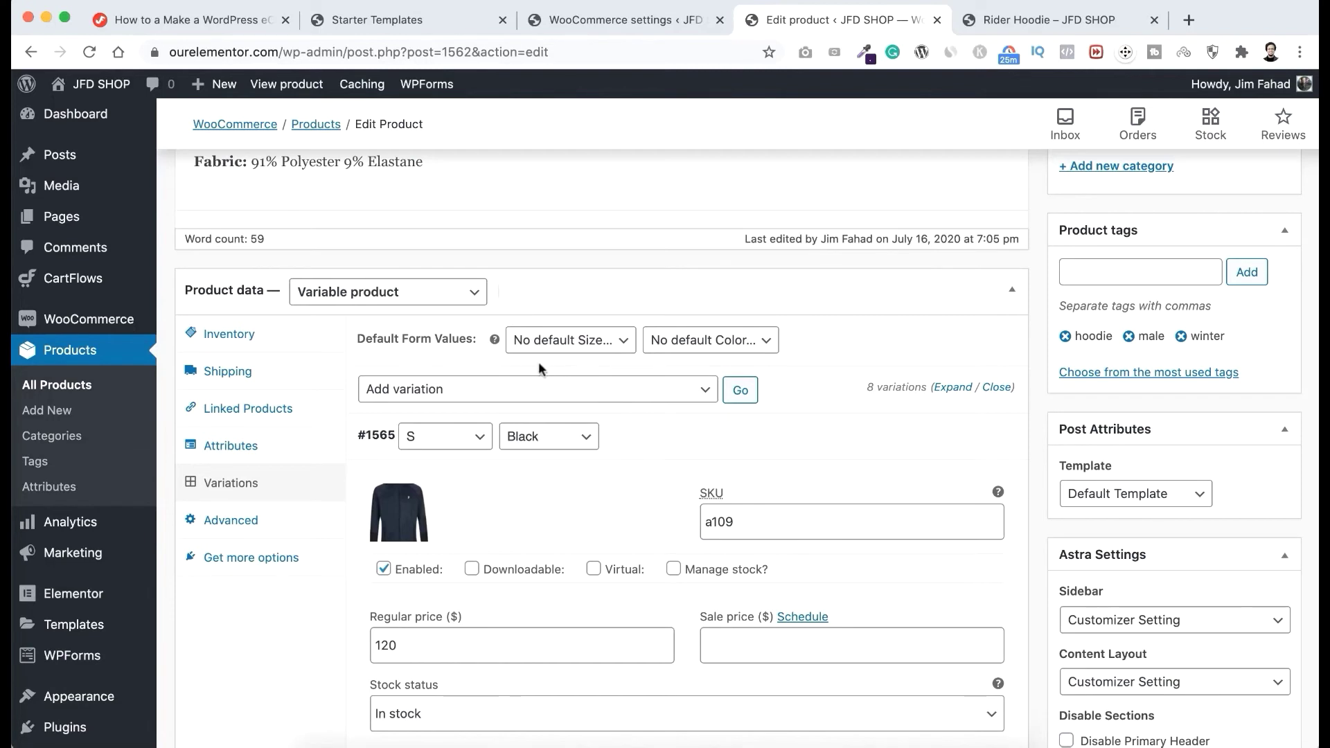
pyautogui.click(596, 346)
pyautogui.click(581, 376)
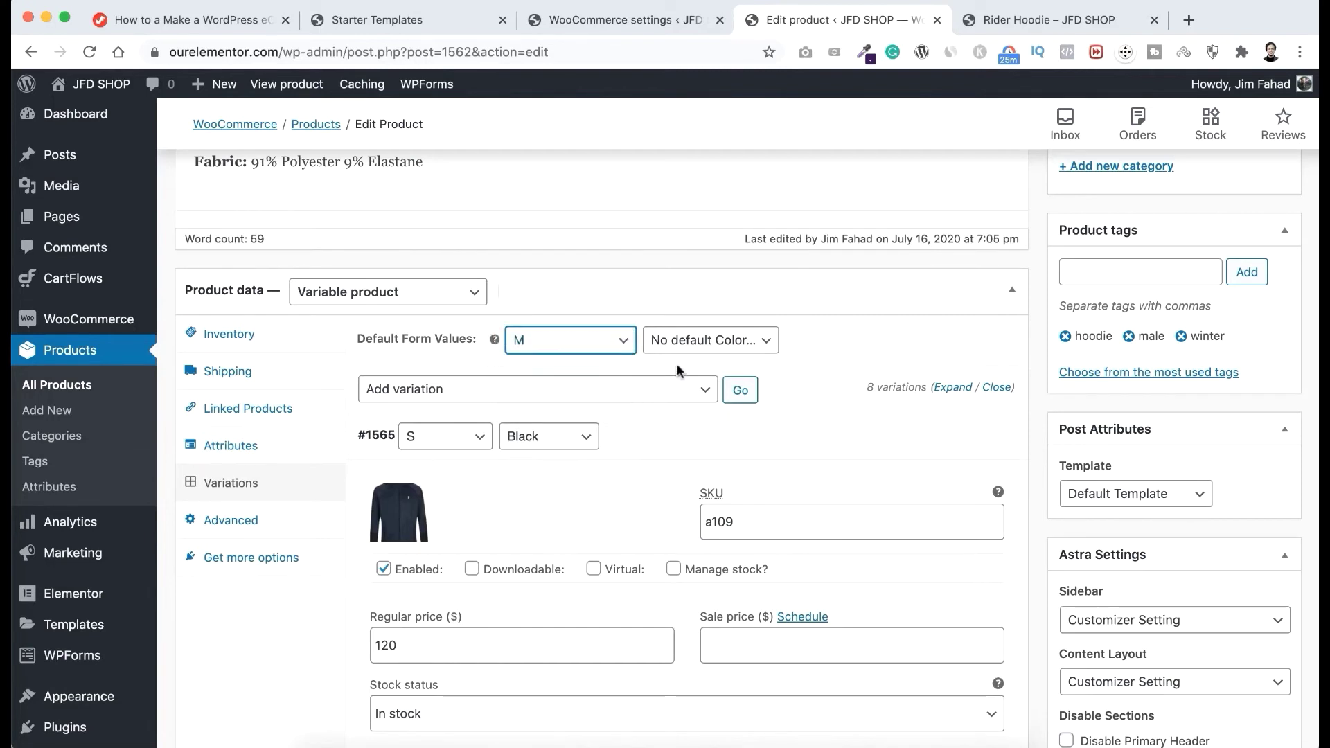
pyautogui.click(703, 343)
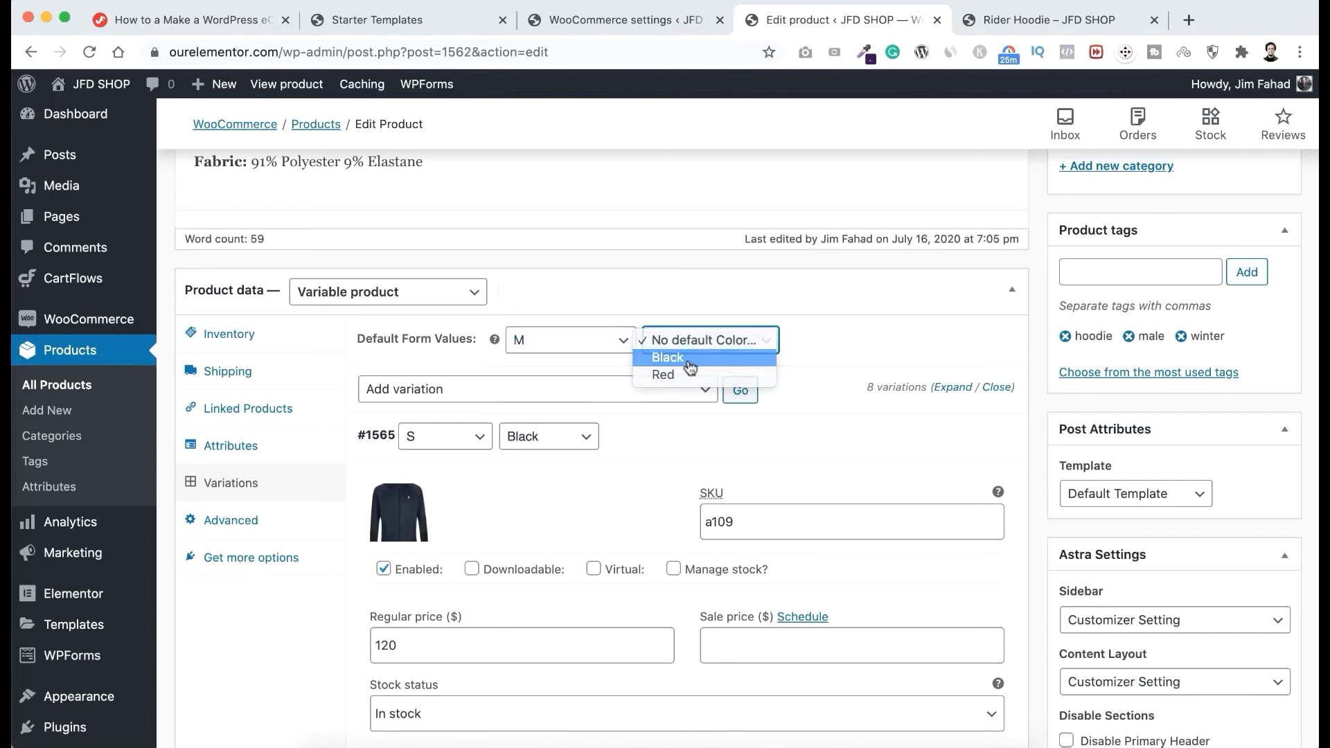
pyautogui.click(686, 358)
pyautogui.scroll(8, 929, 331)
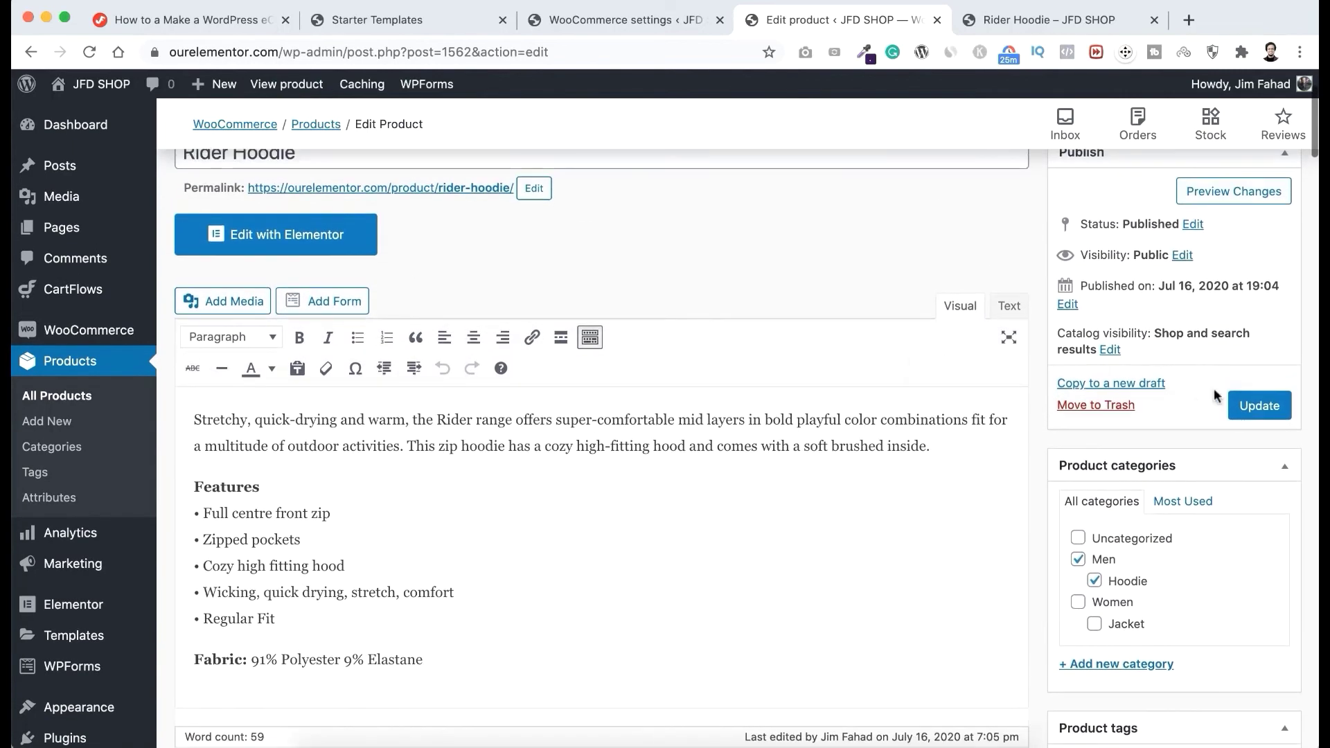
# Step: Update the Rider Hoodie product and reload its shop page to check the price range and the default size and color
pyautogui.click(1253, 406)
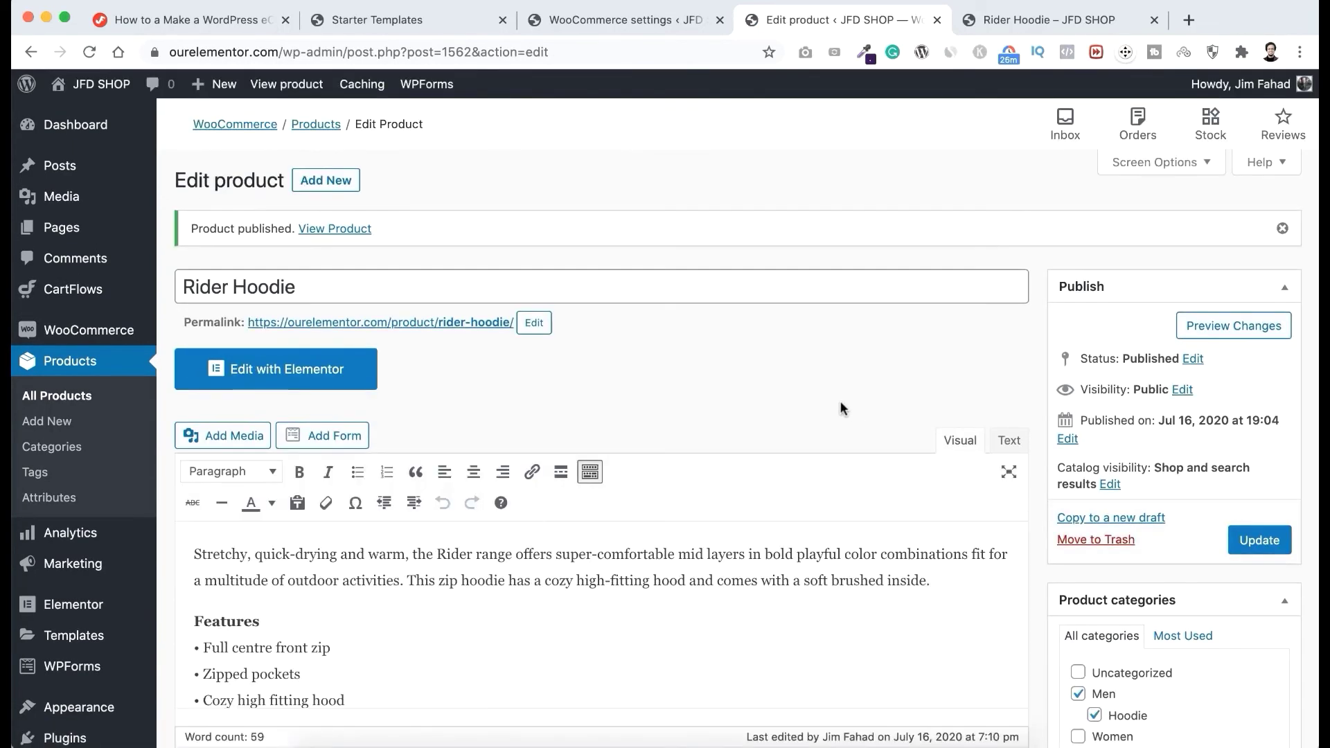
pyautogui.click(1031, 20)
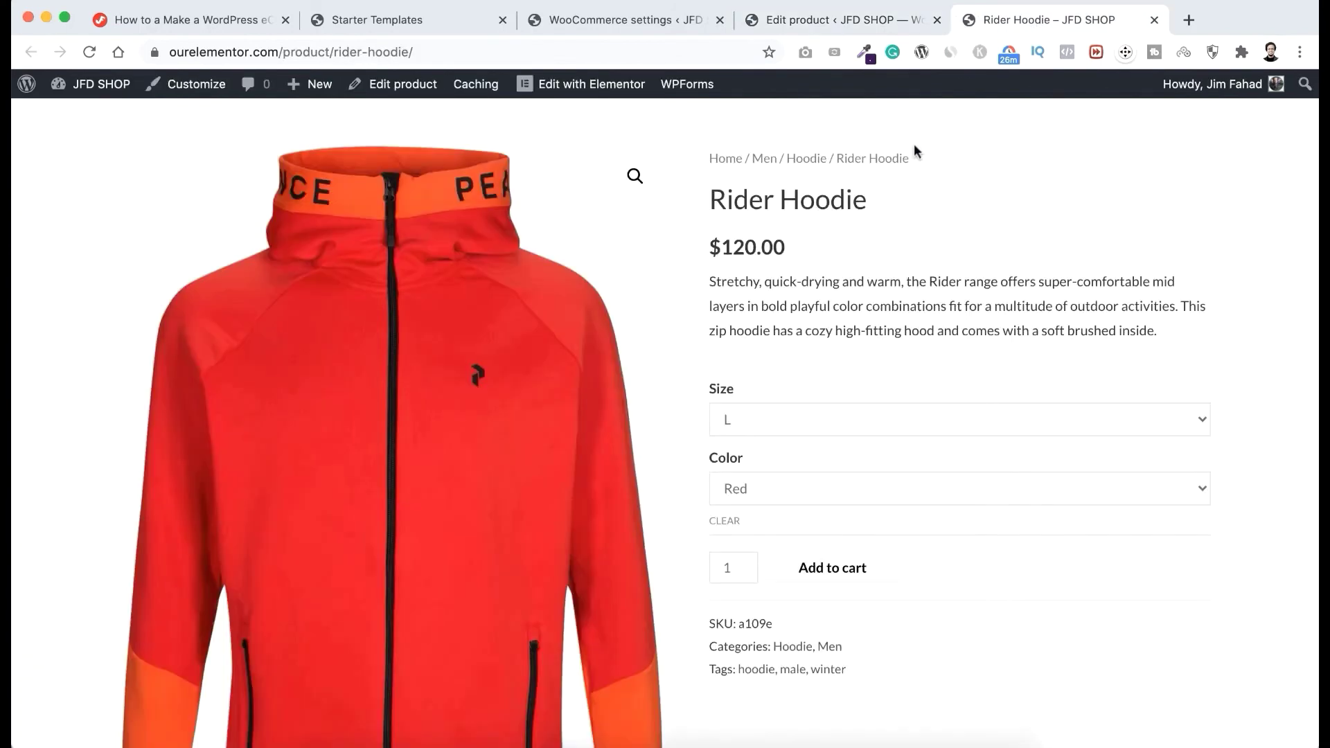
pyautogui.press('super+r')
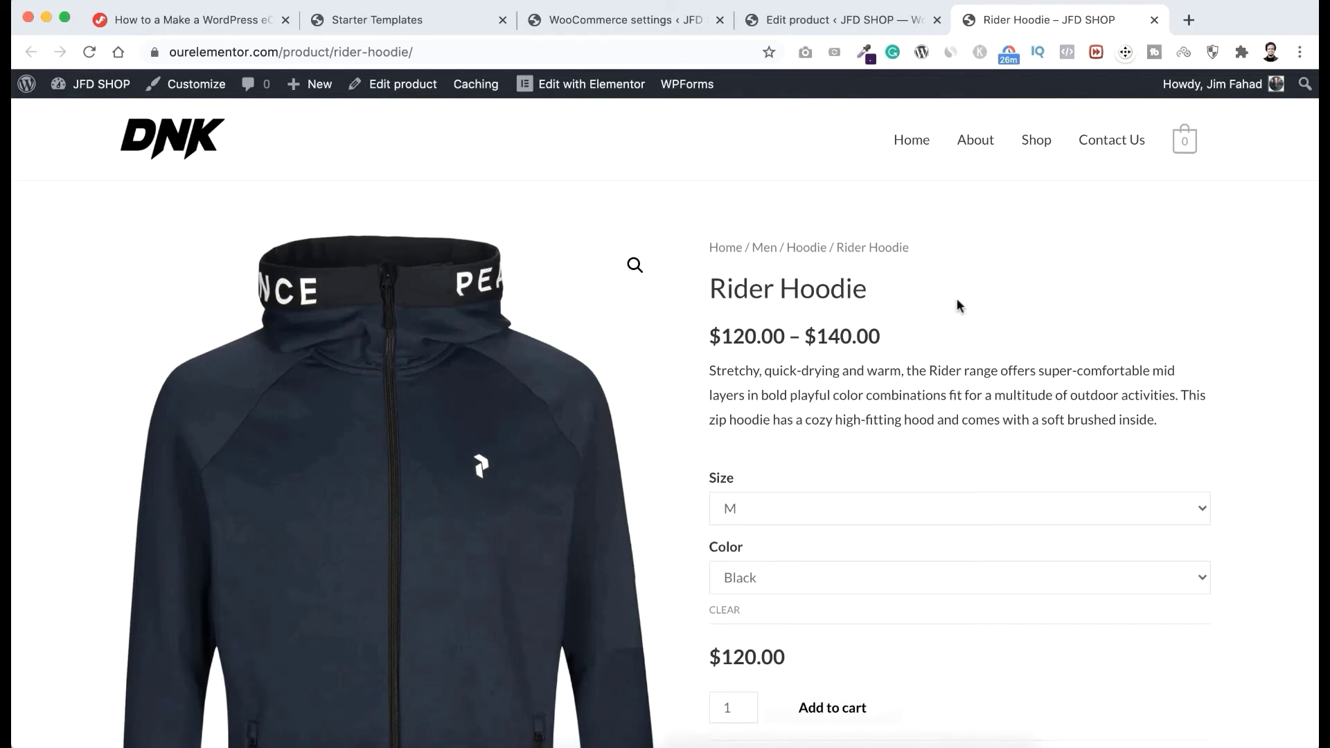
pyautogui.scroll(-1, 947, 322)
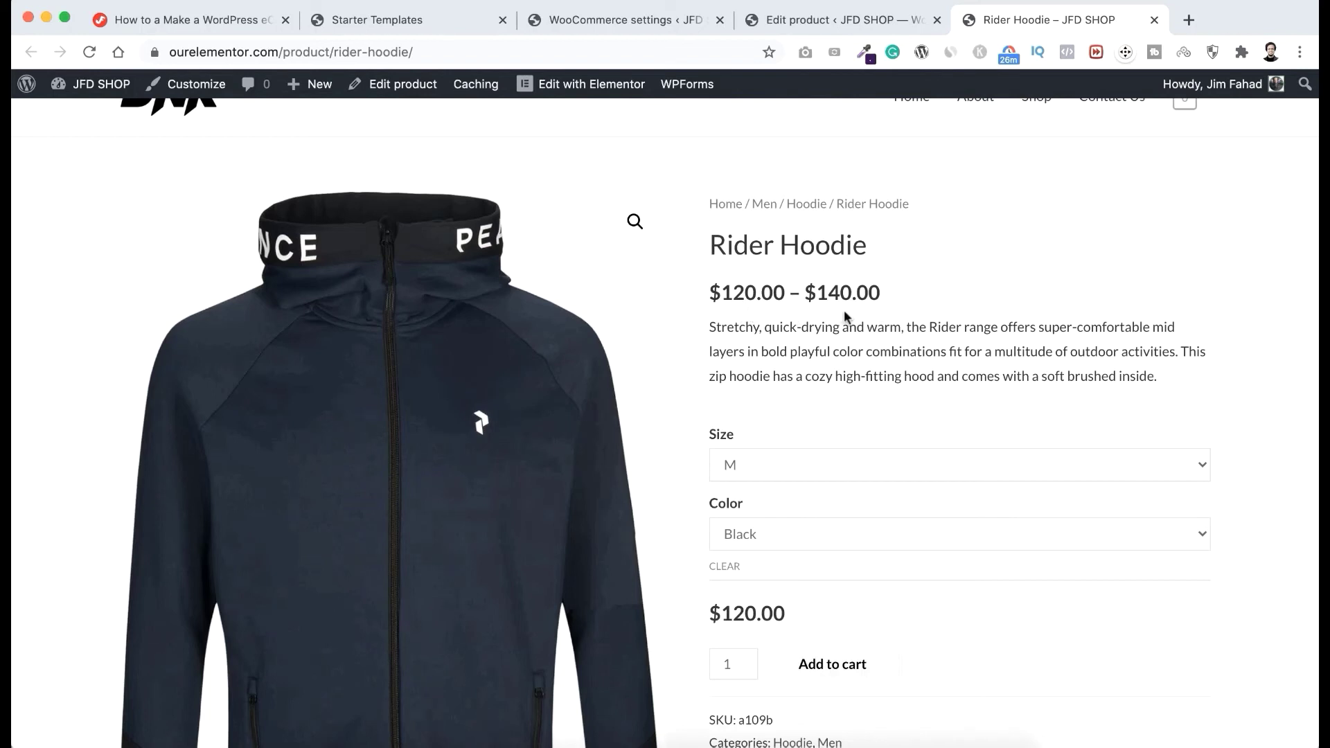
pyautogui.scroll(-1, 844, 312)
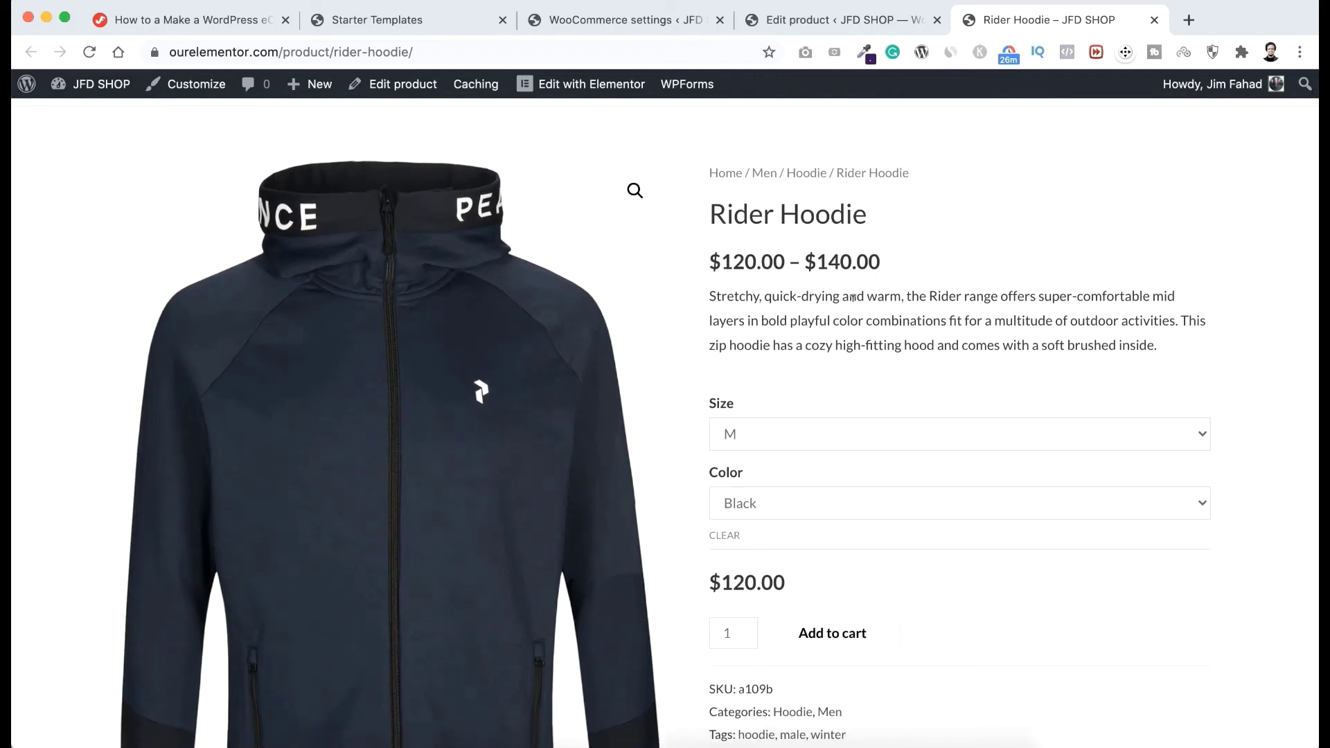
pyautogui.scroll(-1, 853, 298)
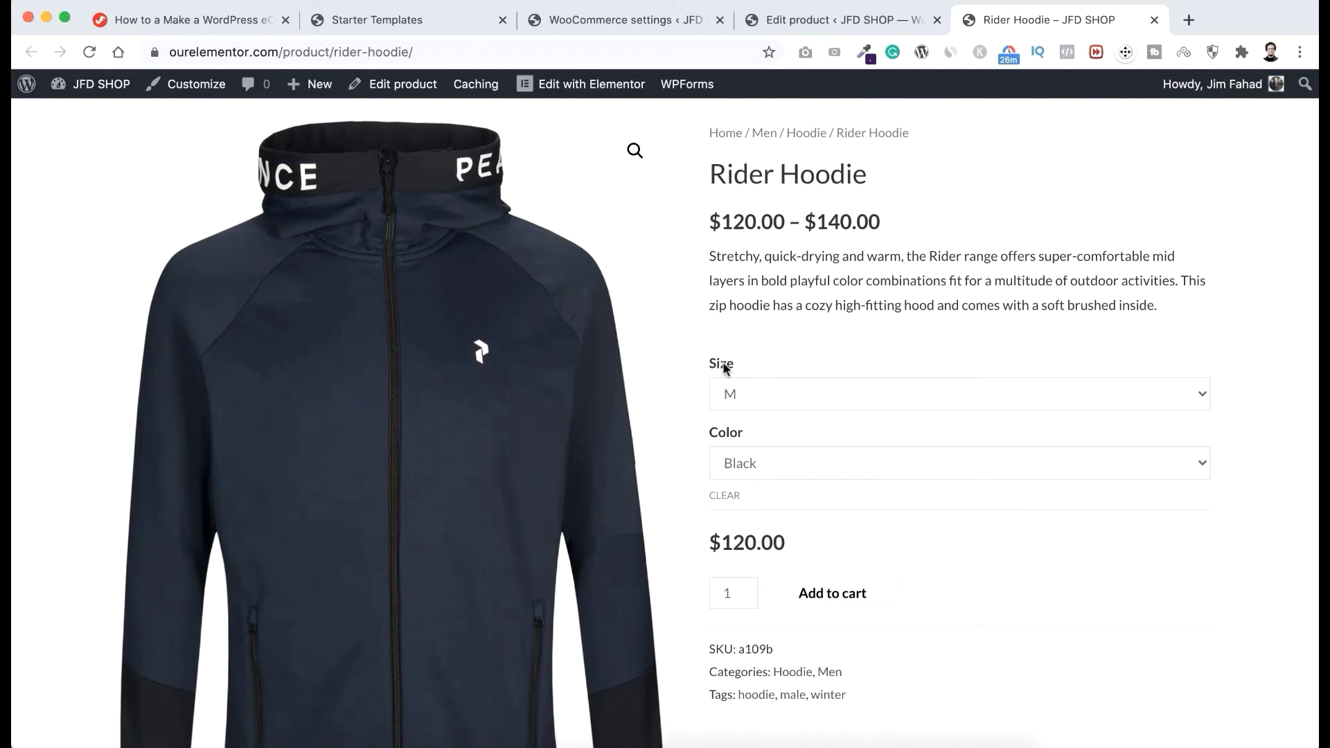
# Step: Set the hoodie's size to L and to XL on the shop page to compare their prices
pyautogui.click(769, 385)
pyautogui.click(758, 411)
pyautogui.click(770, 389)
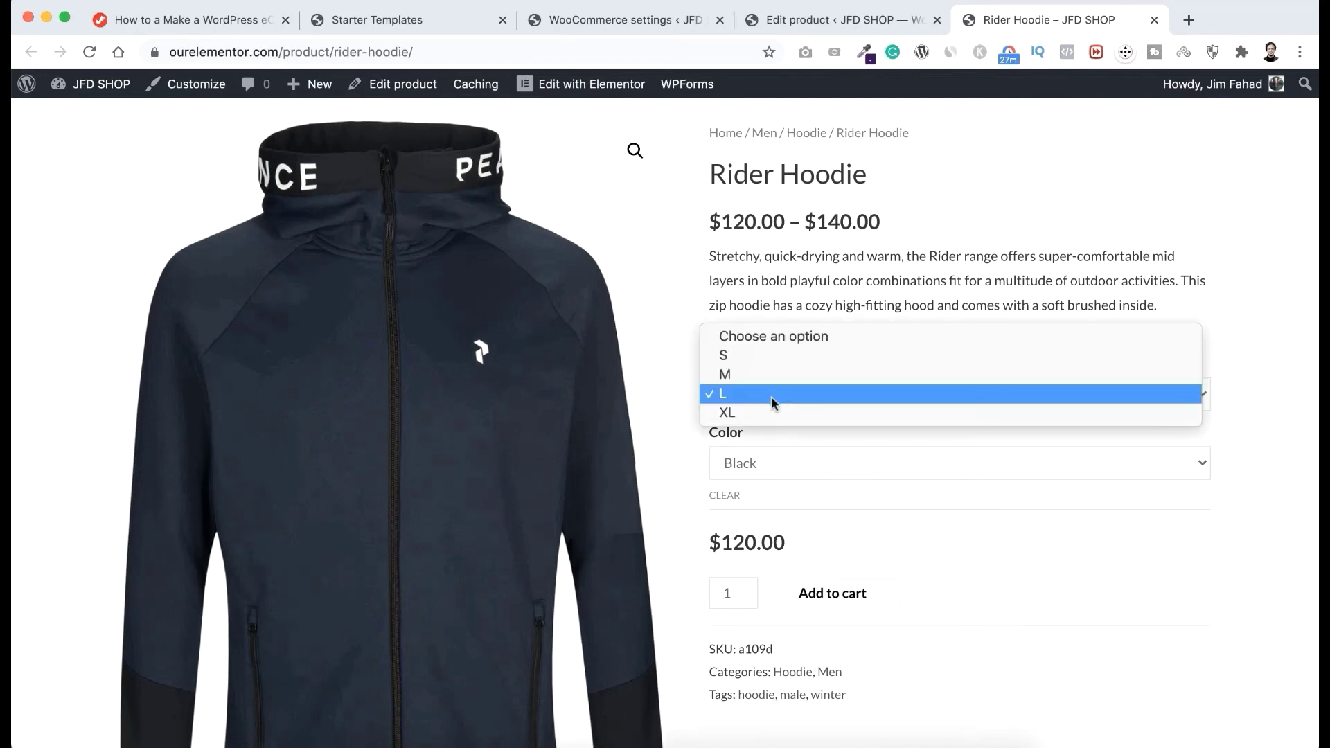
pyautogui.click(764, 411)
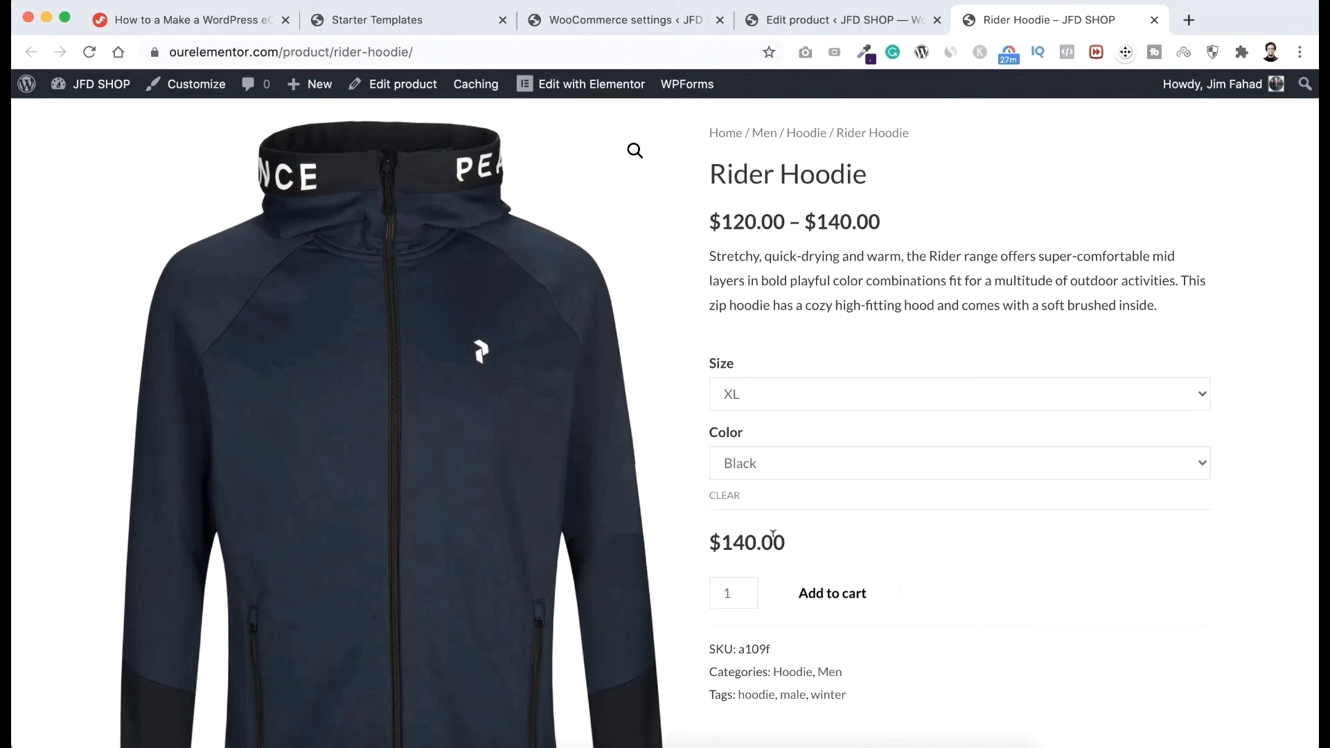
# Step: Preview the XL hoodie in Red, set the color back to Black, and add the XL Black hoodie to the cart
pyautogui.click(772, 461)
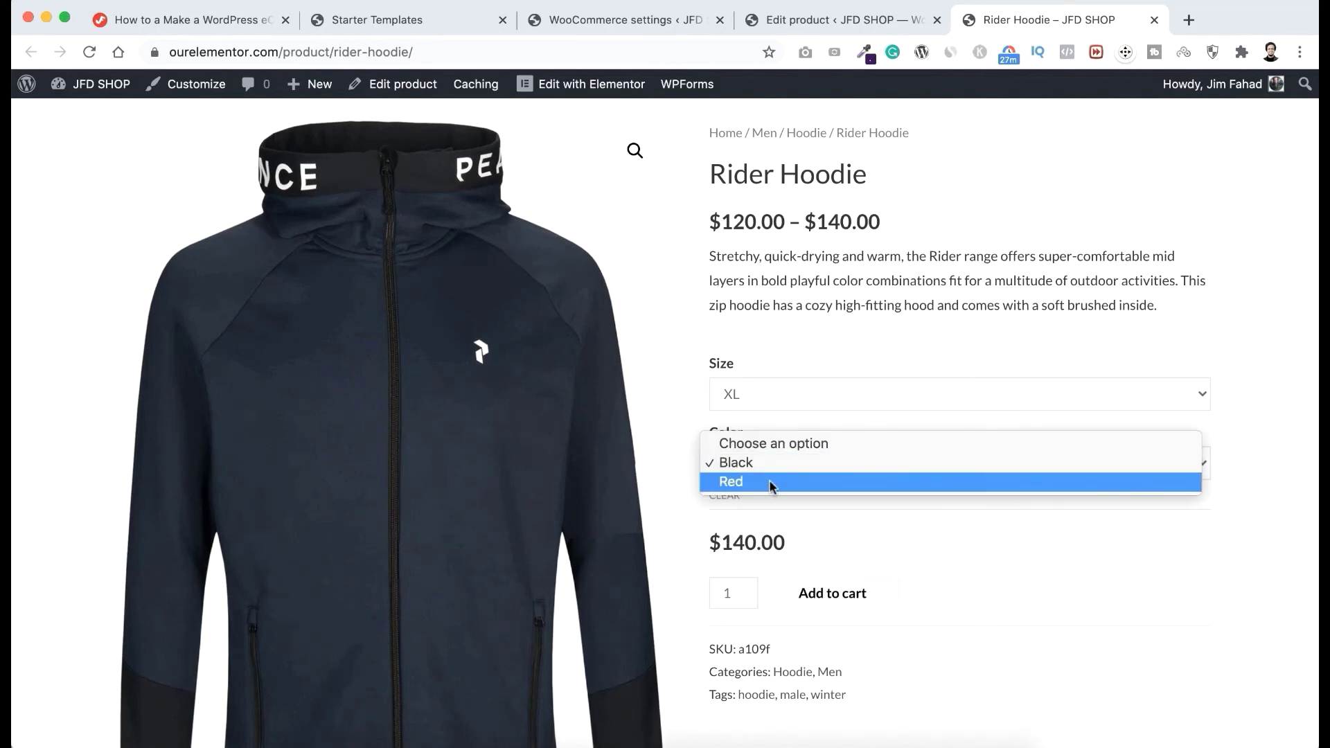
pyautogui.click(770, 483)
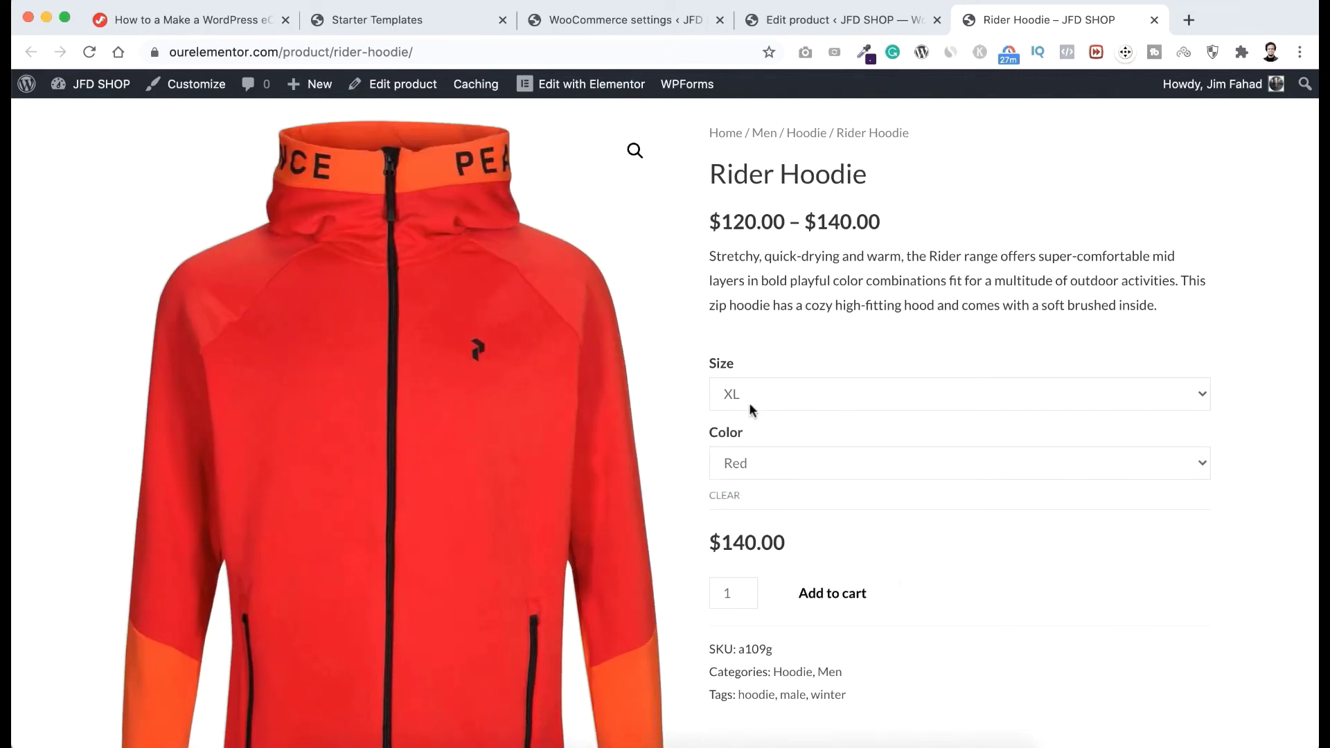
pyautogui.click(766, 462)
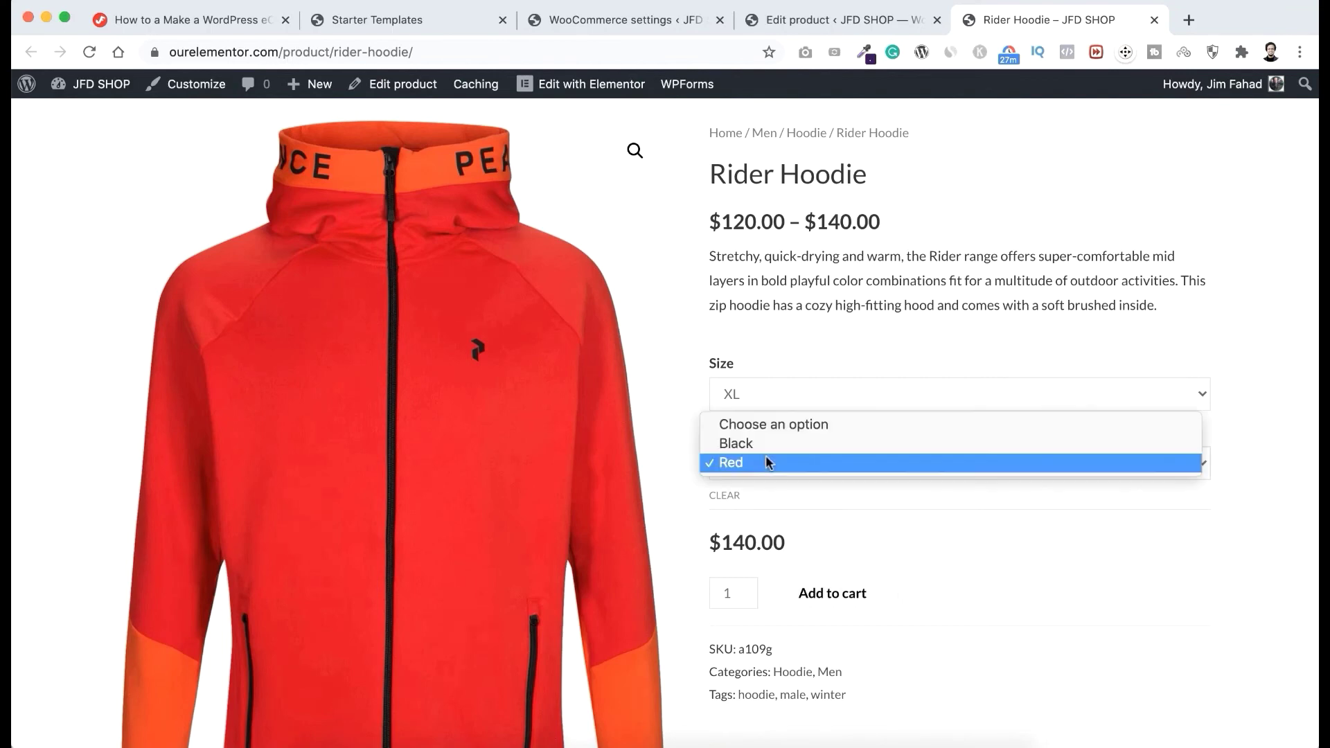
pyautogui.click(760, 444)
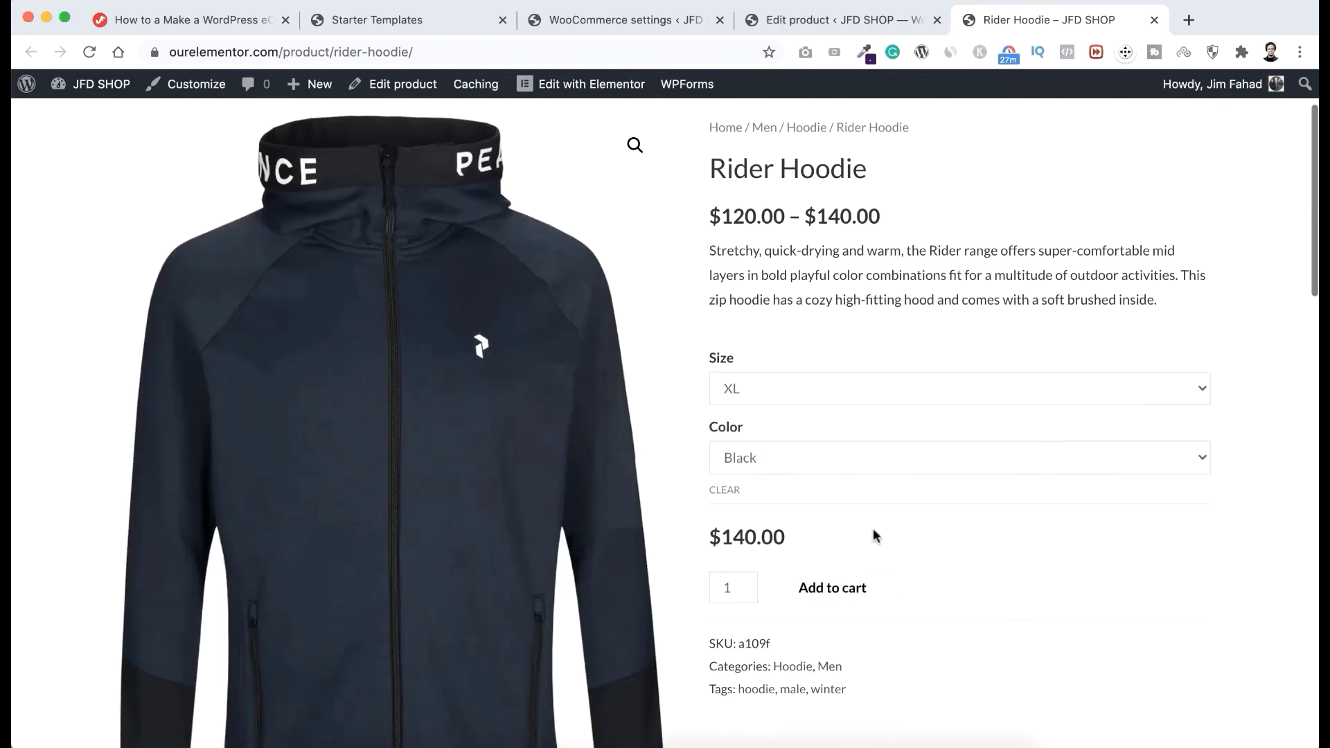
pyautogui.scroll(2, 873, 530)
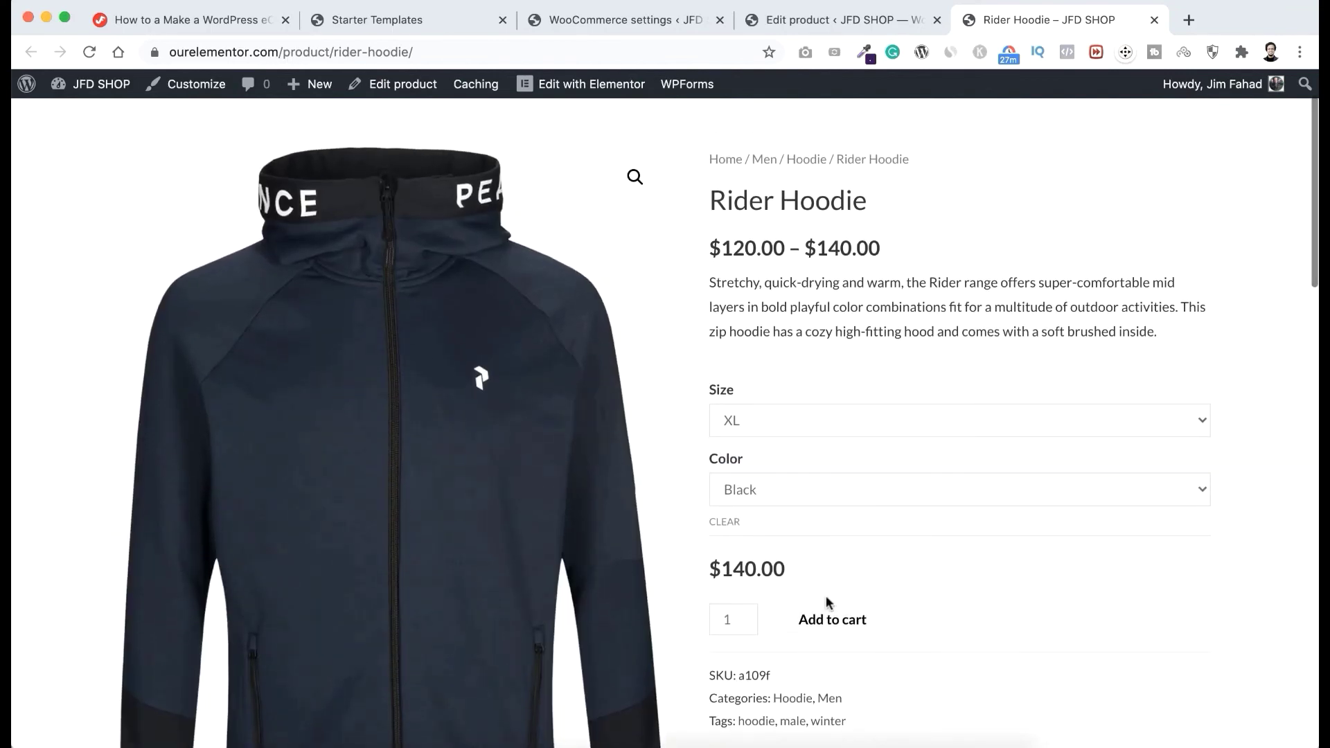
pyautogui.click(827, 620)
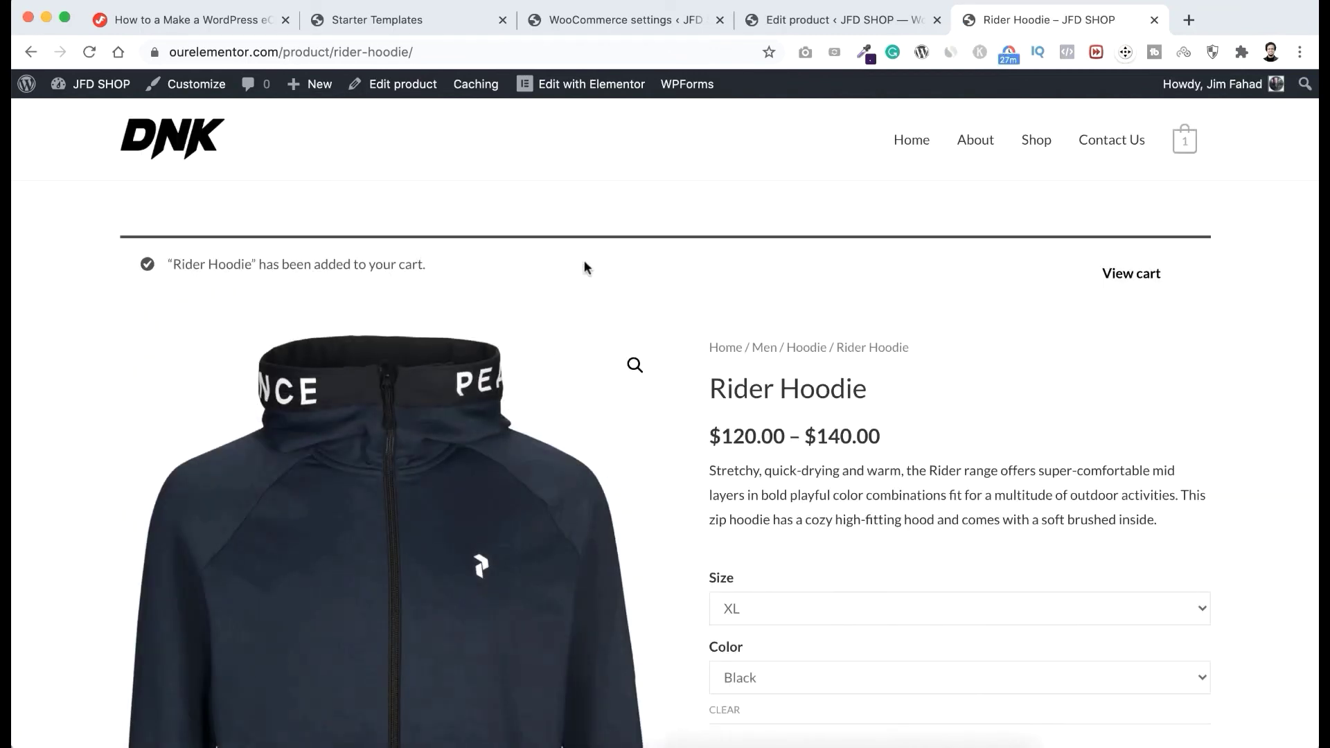
# Step: Add one Rider Hoodie in size M, color Black, to the cart and open the full cart
pyautogui.scroll(-2, 793, 538)
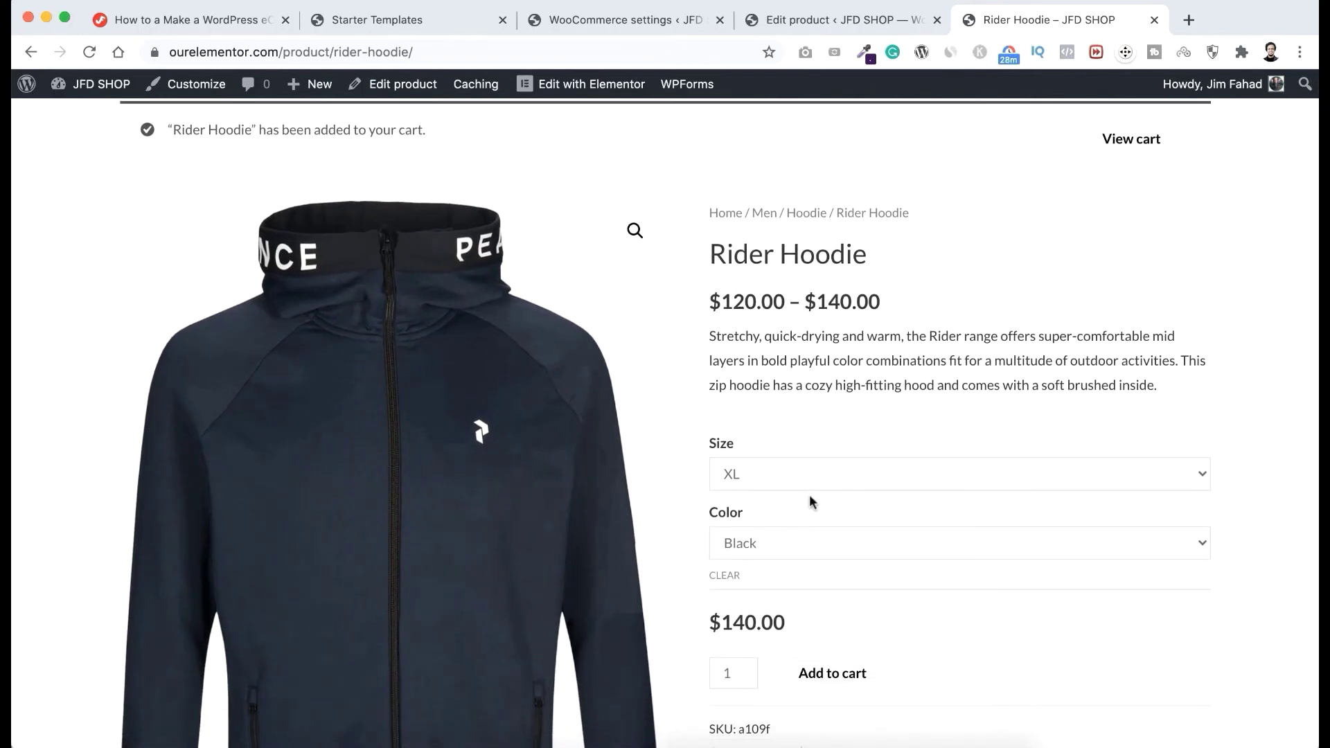
pyautogui.click(794, 477)
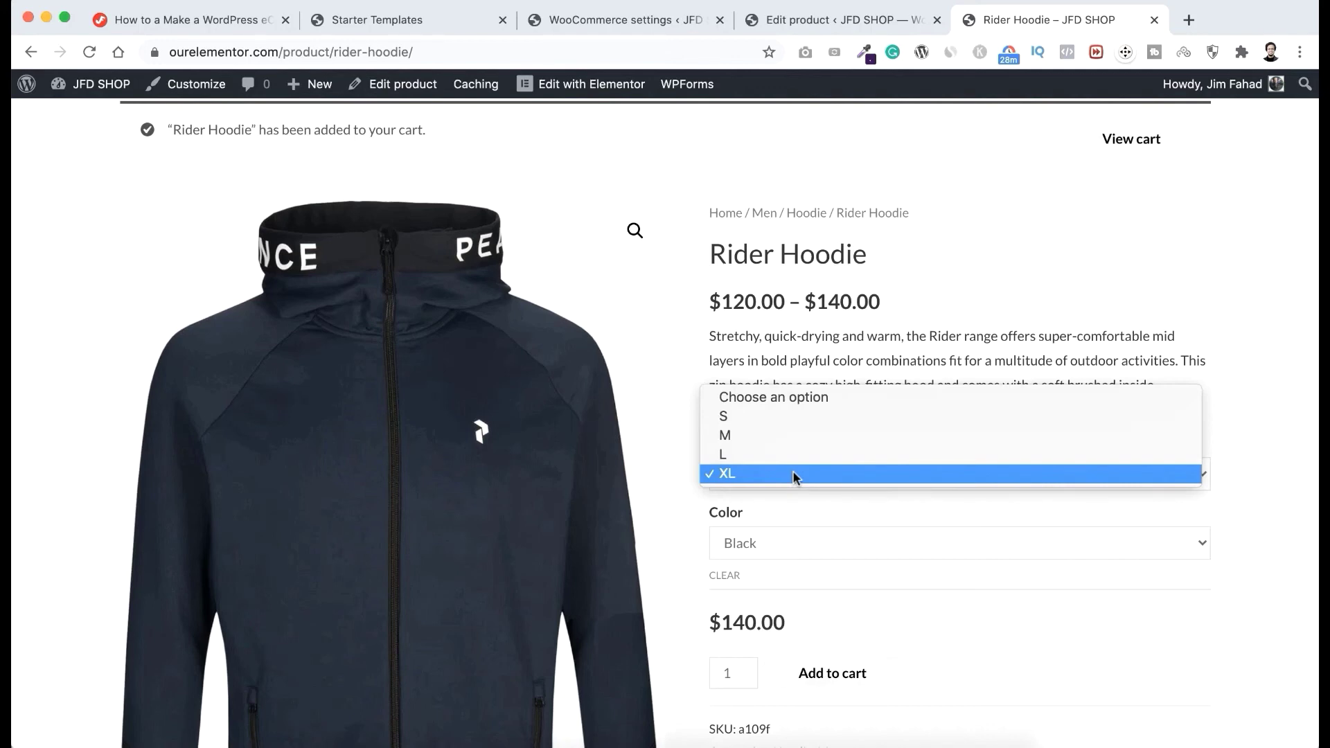
pyautogui.click(771, 436)
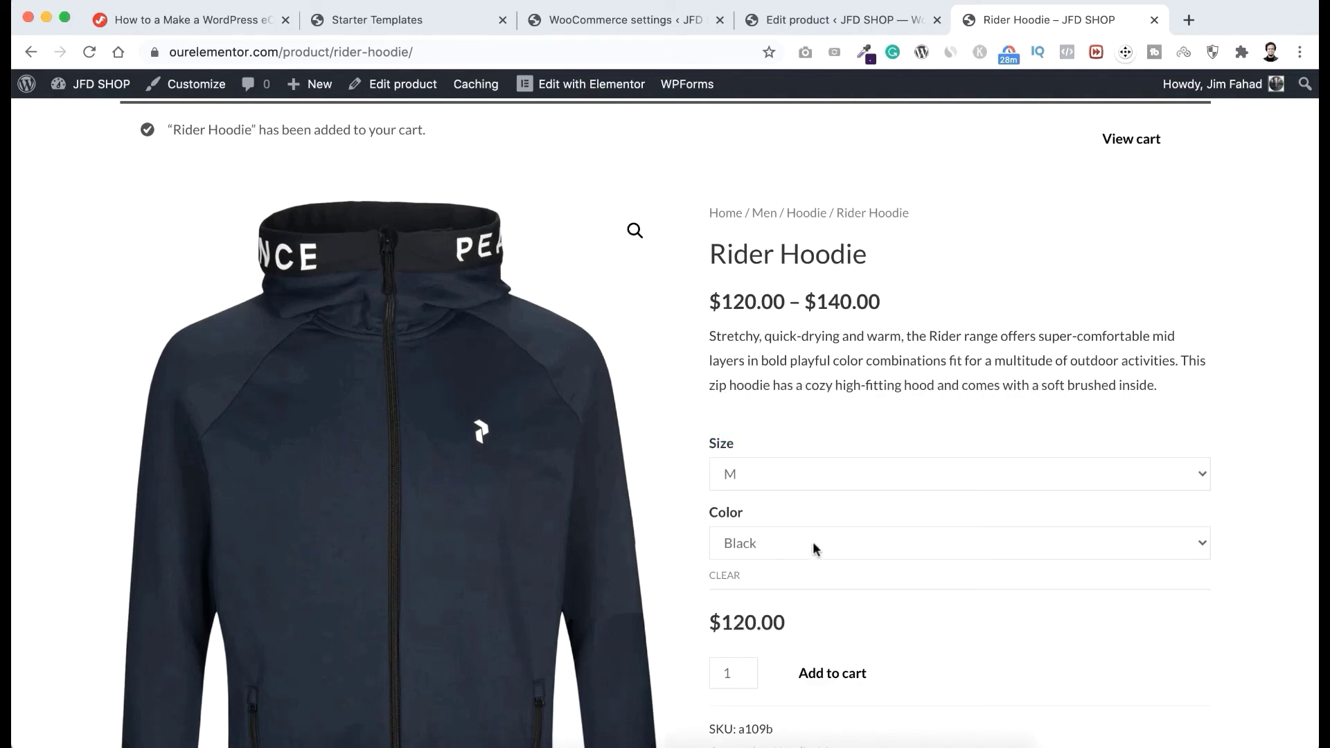
pyautogui.click(844, 675)
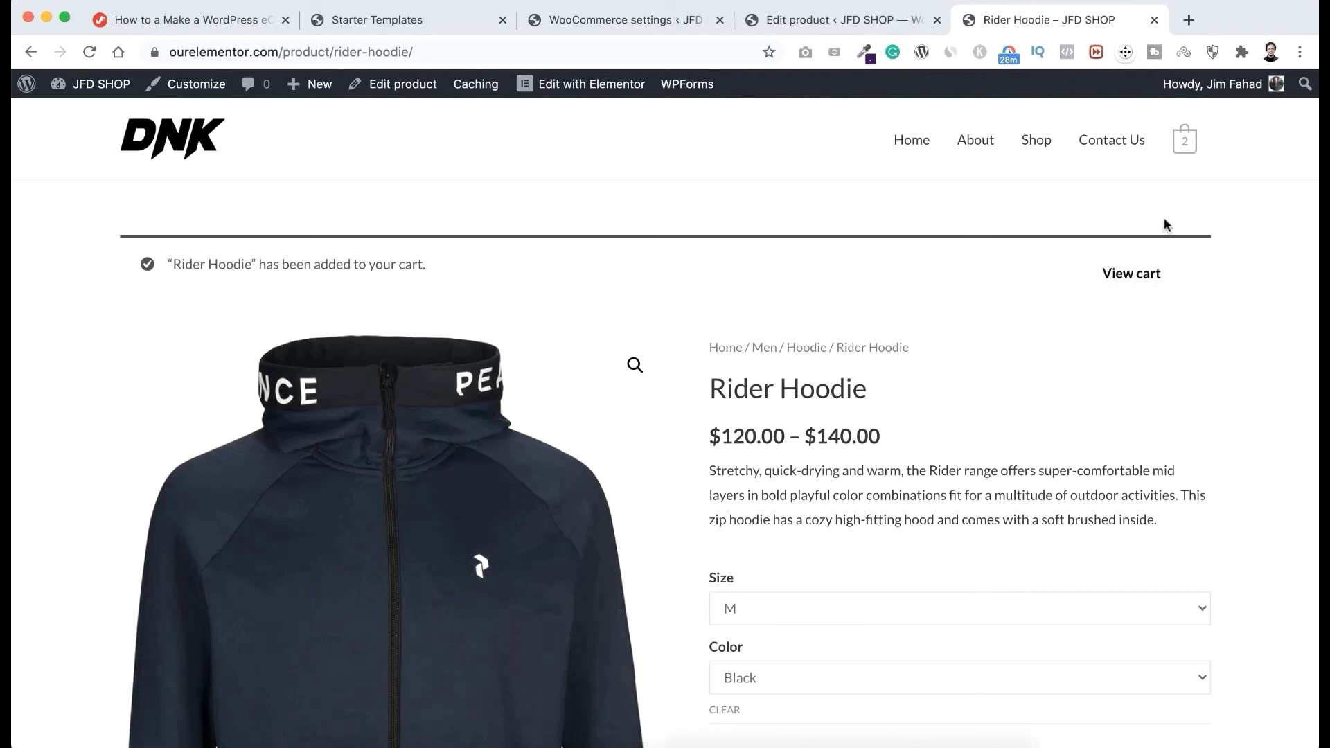
pyautogui.moveTo(1185, 146)
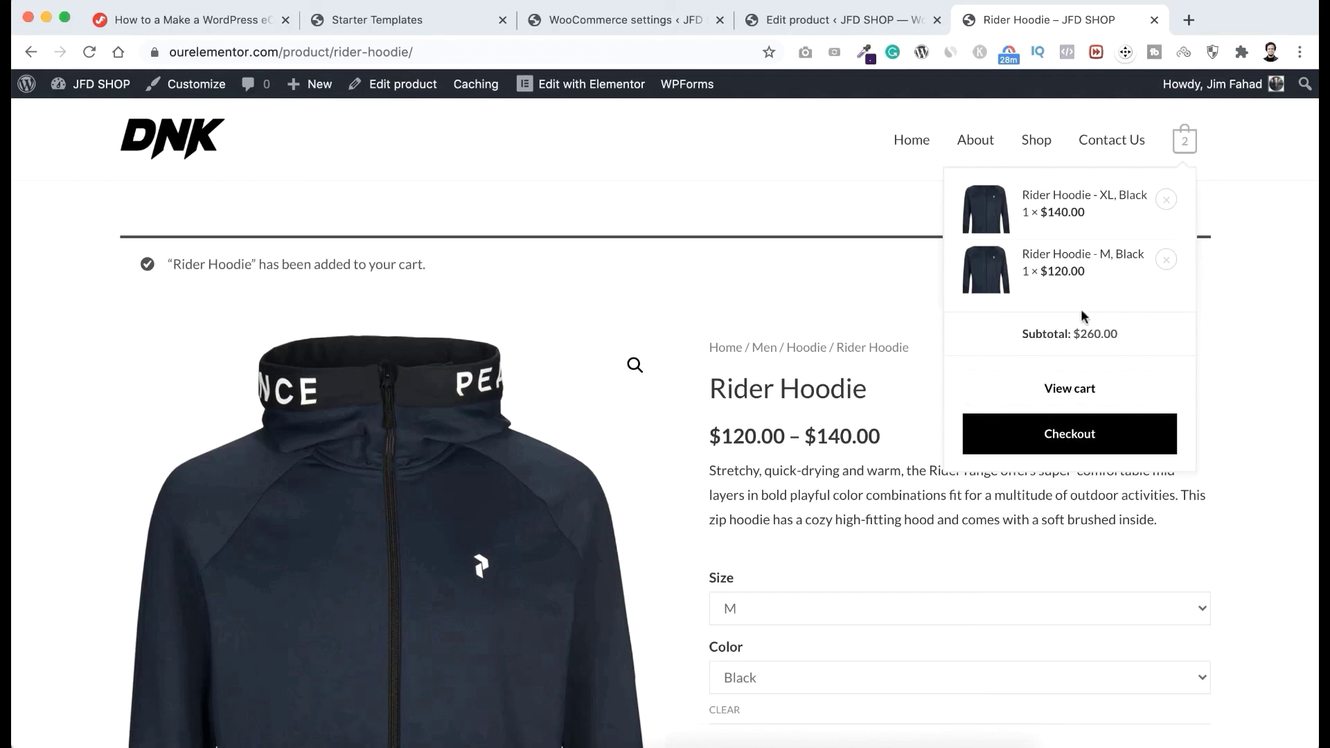
pyautogui.click(1024, 393)
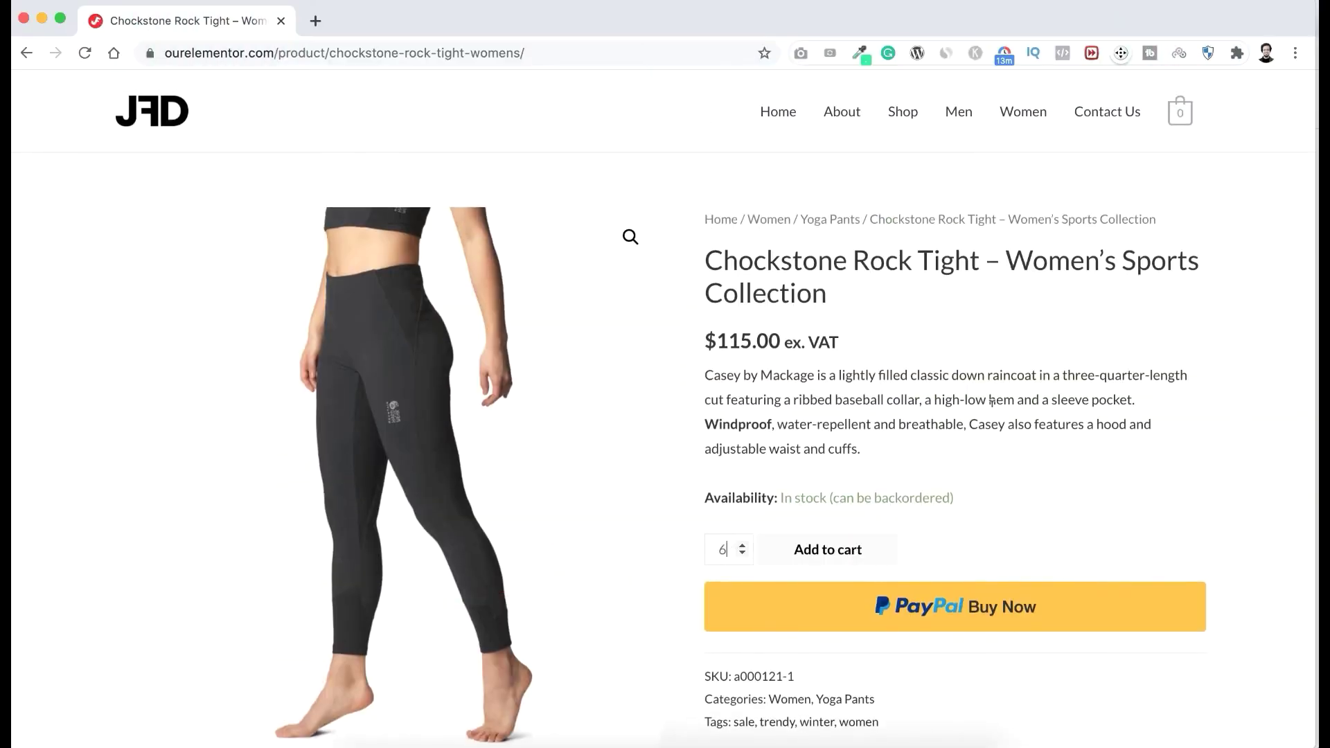
pyautogui.scroll(-1, 683, 350)
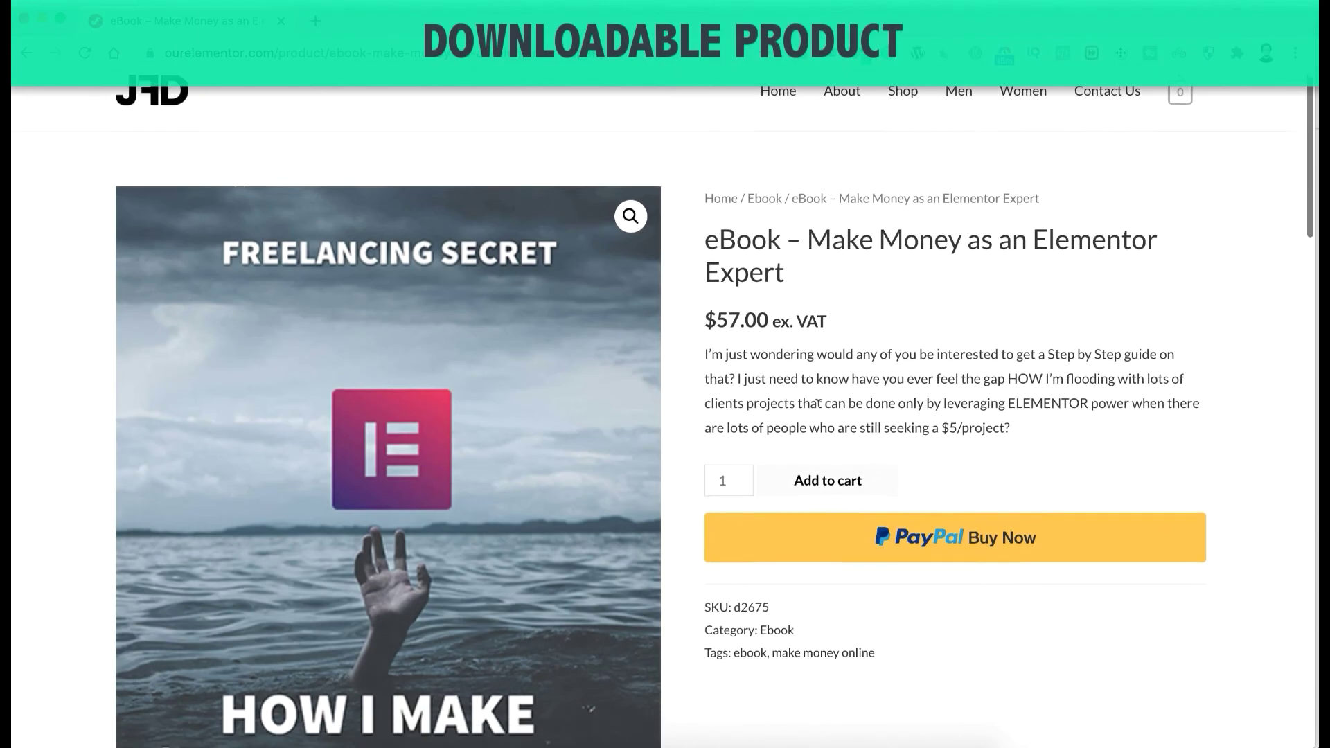
pyautogui.click(775, 434)
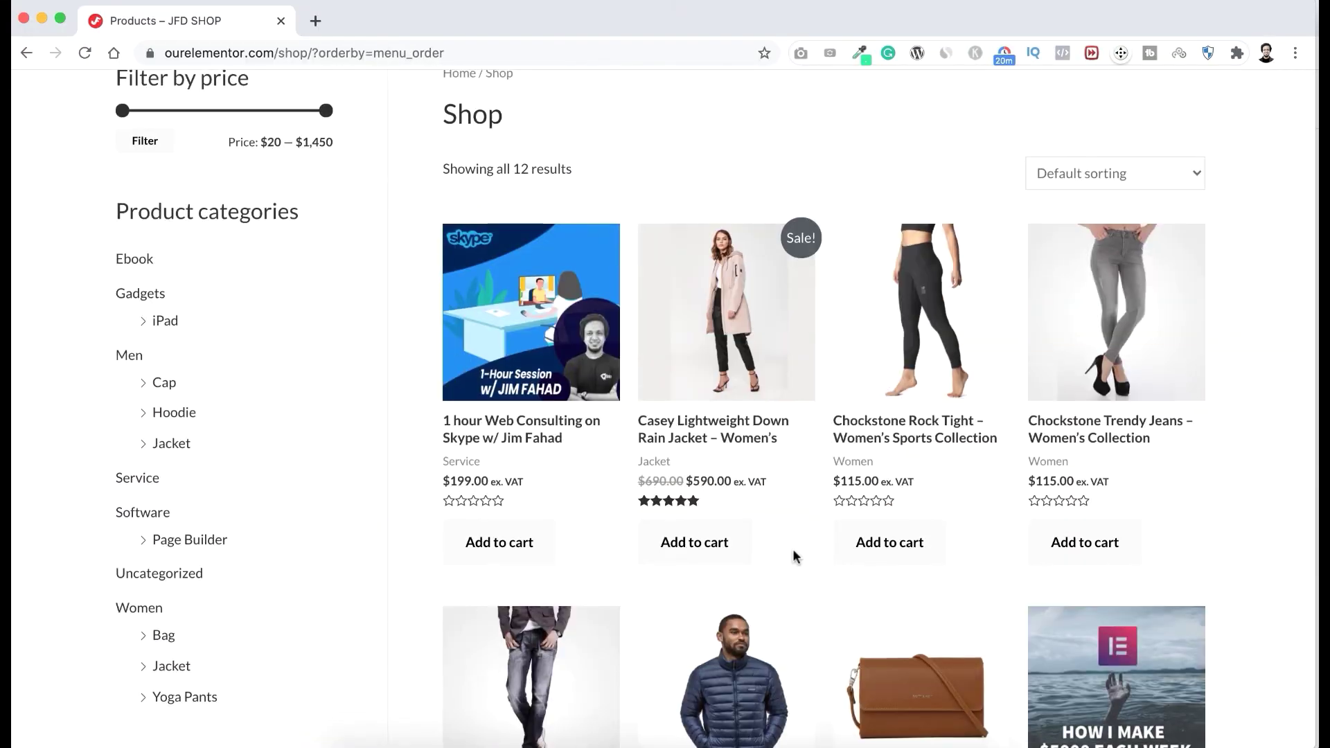
# Step: Add the Casey Lightweight Down Rain Jacket, Chockstone Rock Tight and Chockstone Trendy Jeans to the cart, and open and update the cart
pyautogui.click(694, 564)
pyautogui.click(890, 564)
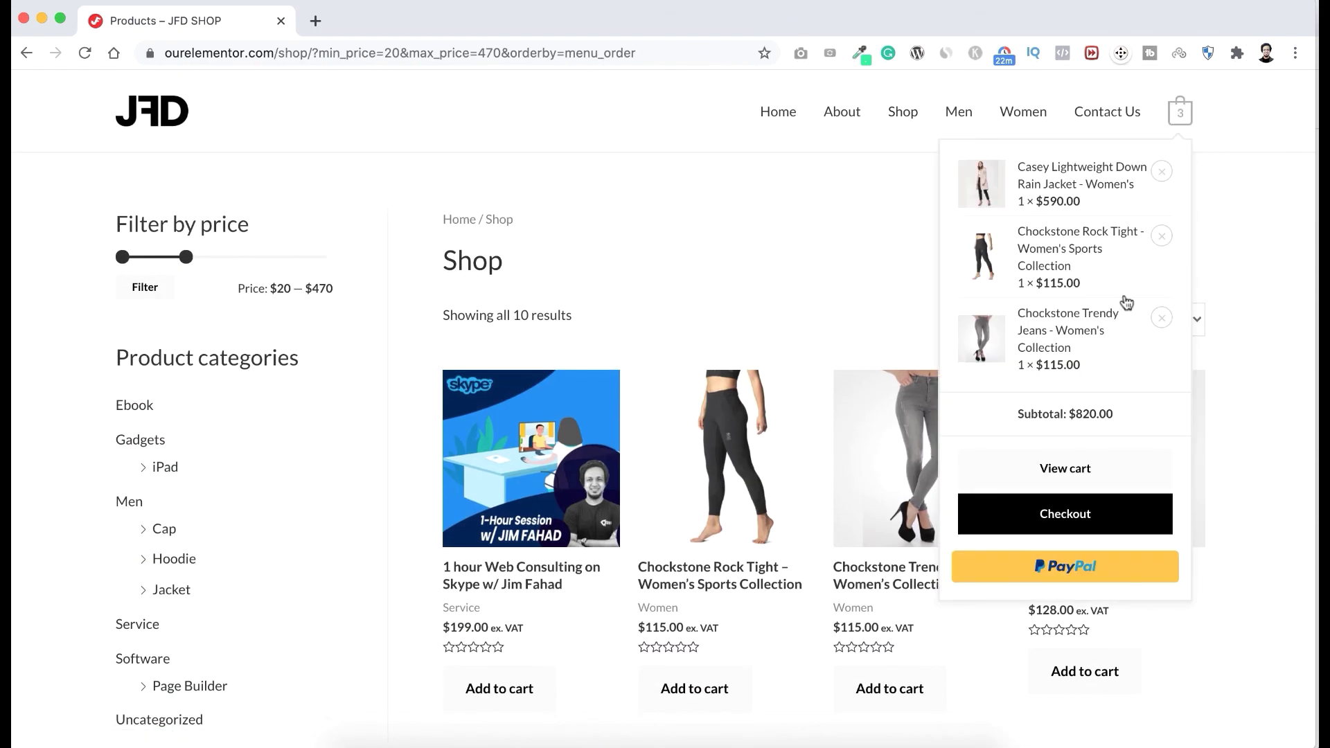
pyautogui.click(1090, 457)
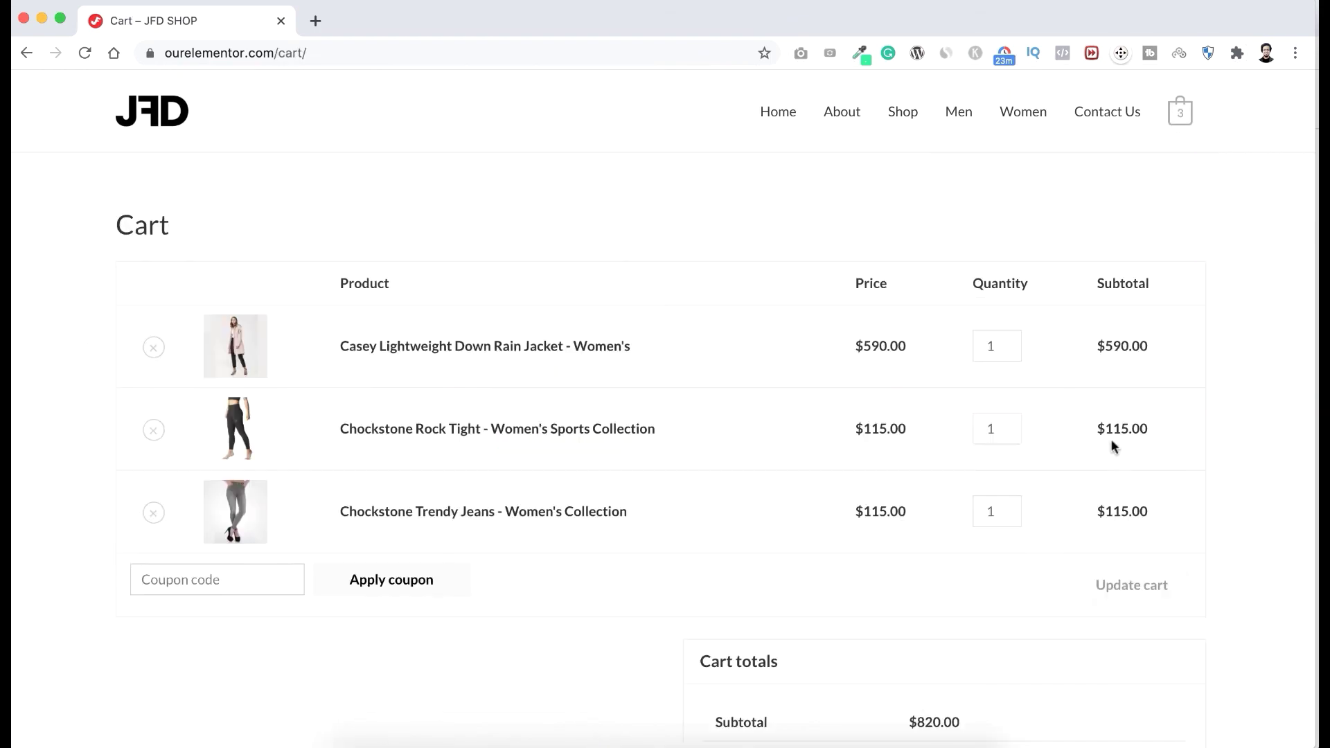
pyautogui.click(1129, 585)
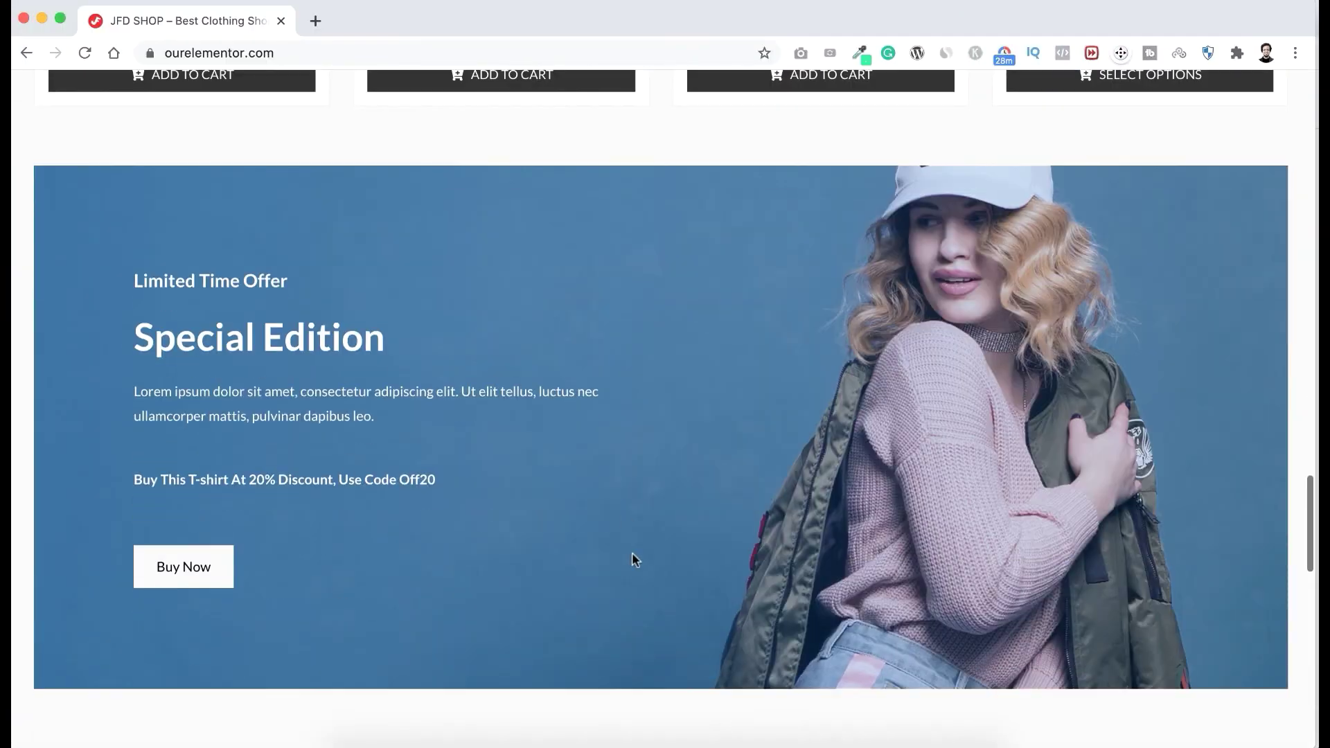
pyautogui.scroll(-15, 632, 551)
pyautogui.scroll(4, 535, 316)
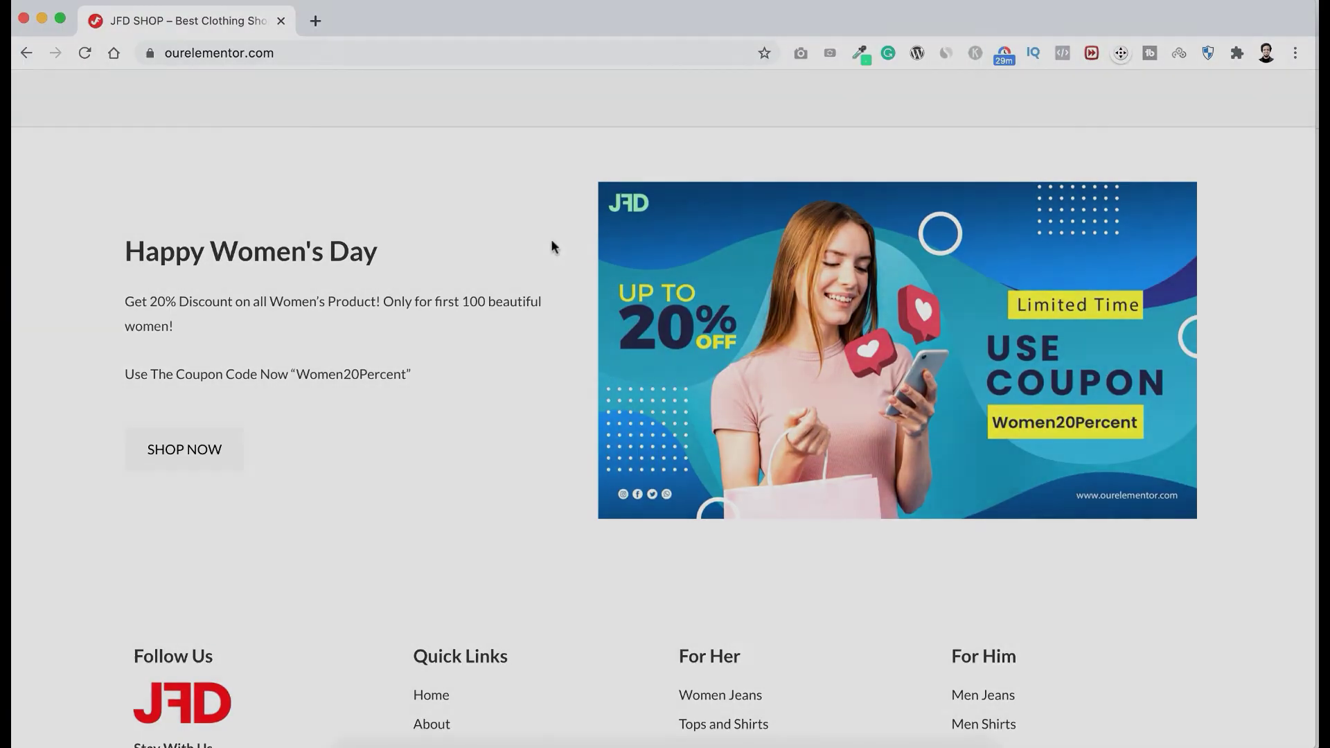